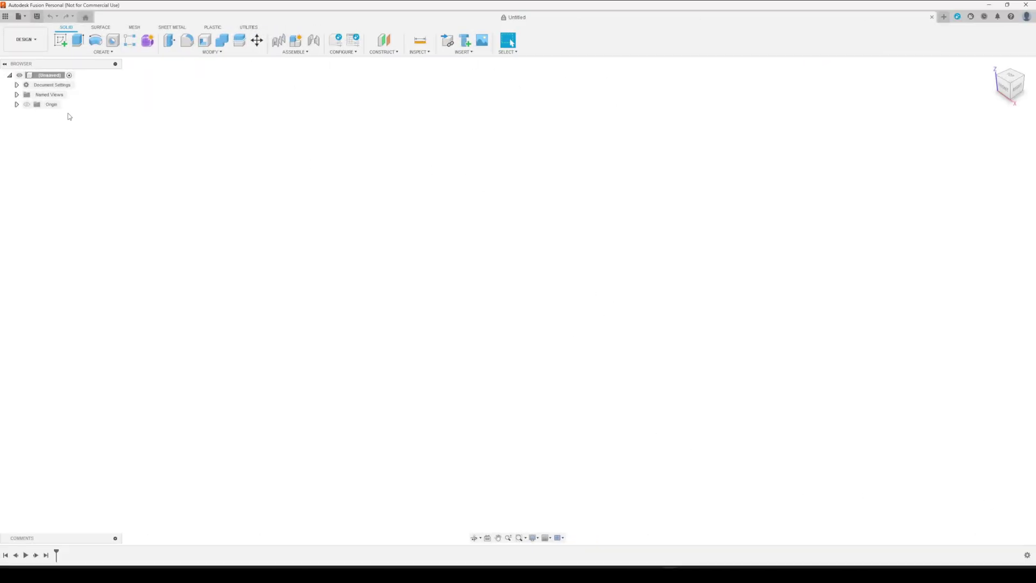
Save the design as 'Mushroom Dice Holder' and add a new empty component named Jar.
key(ctrl+s)
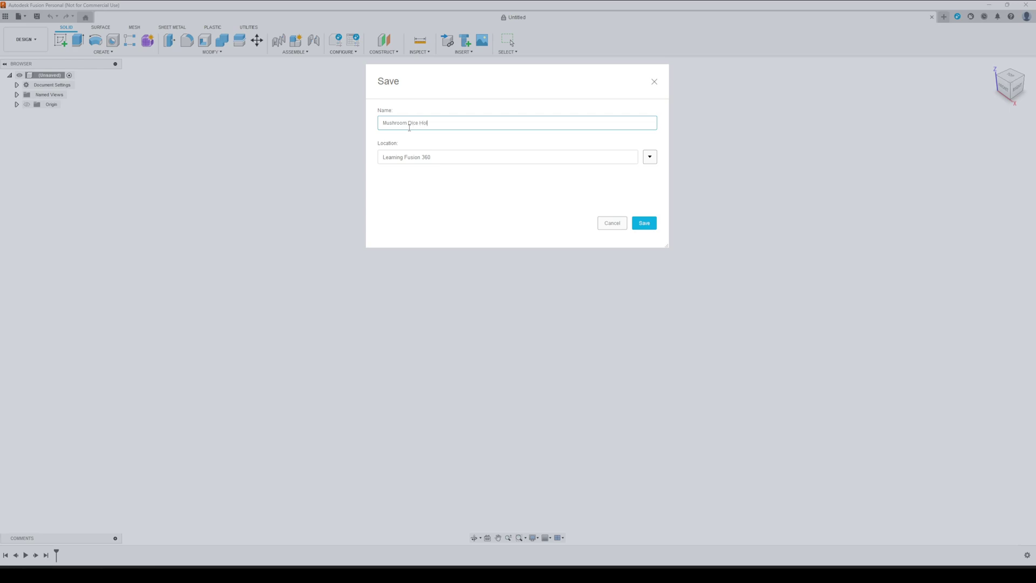
key(Return)
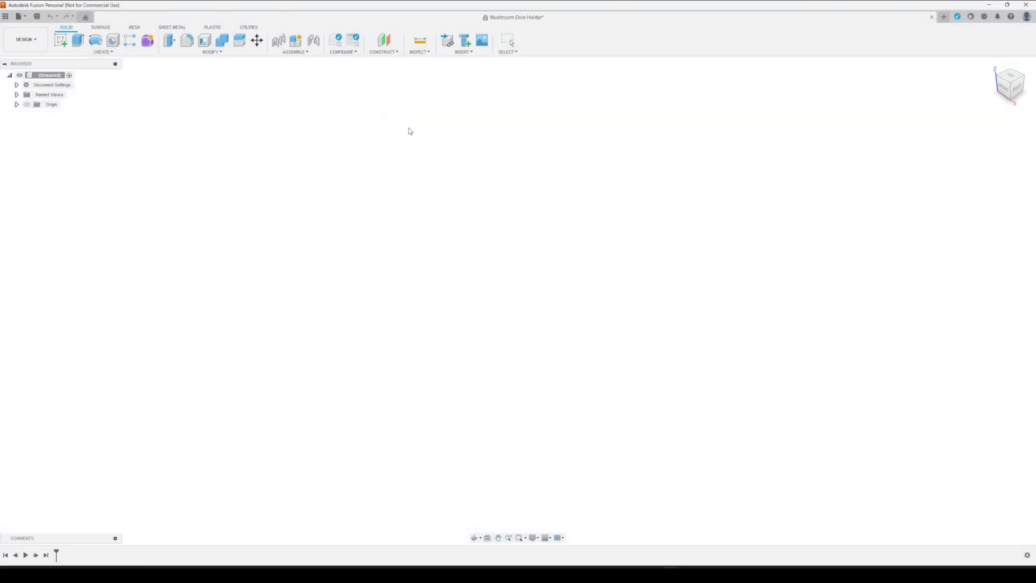
click(295, 51)
click(294, 60)
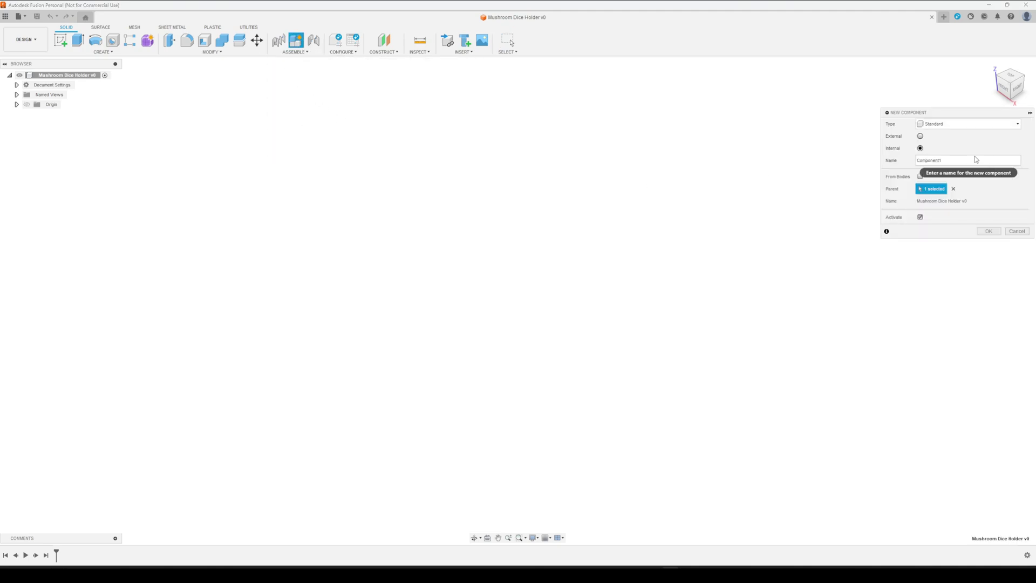
drag(974, 160, 910, 163)
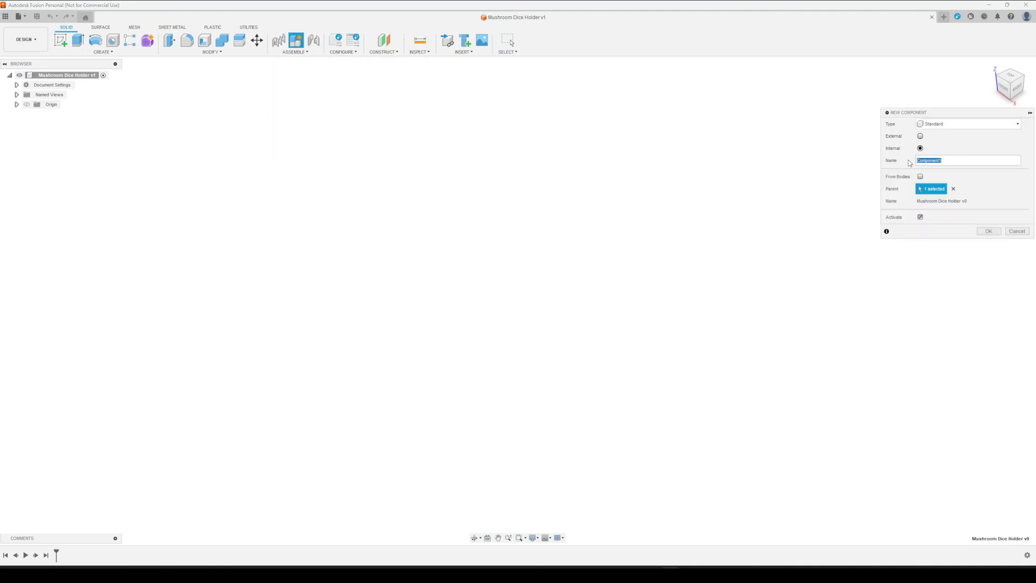
key(Return)
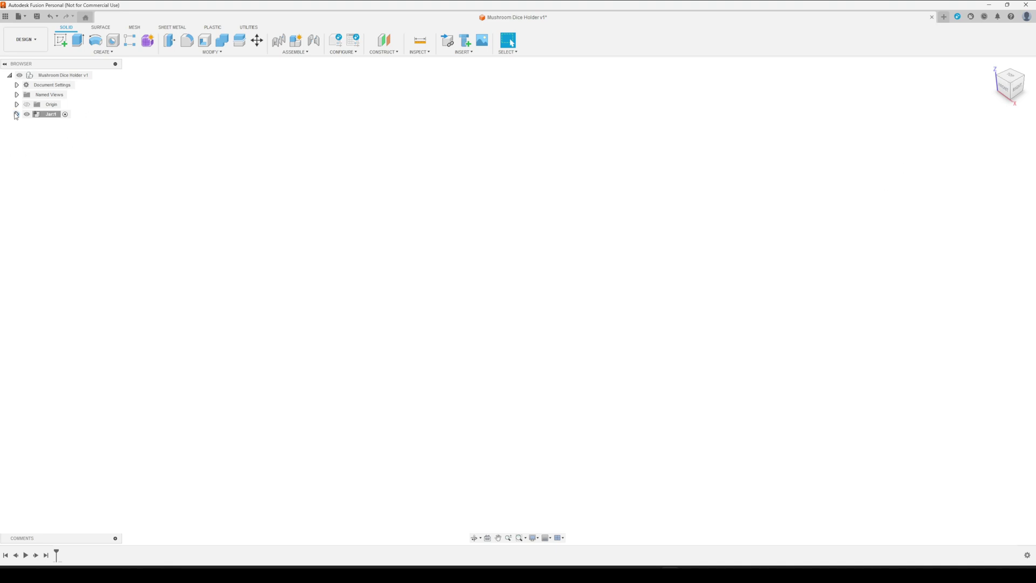
Start a new sketch on the front XZ plane inside the Jar component.
click(16, 114)
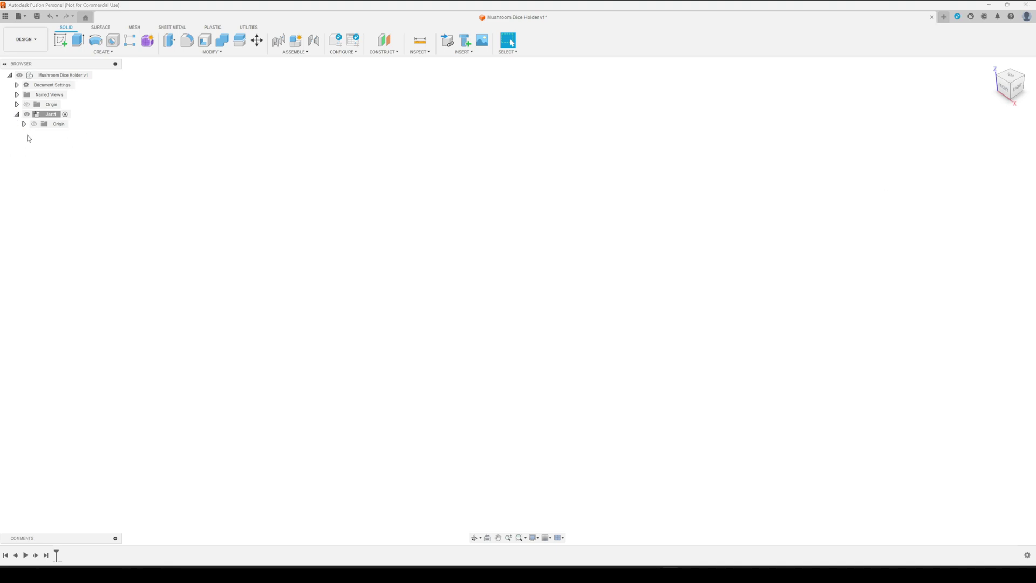
click(63, 47)
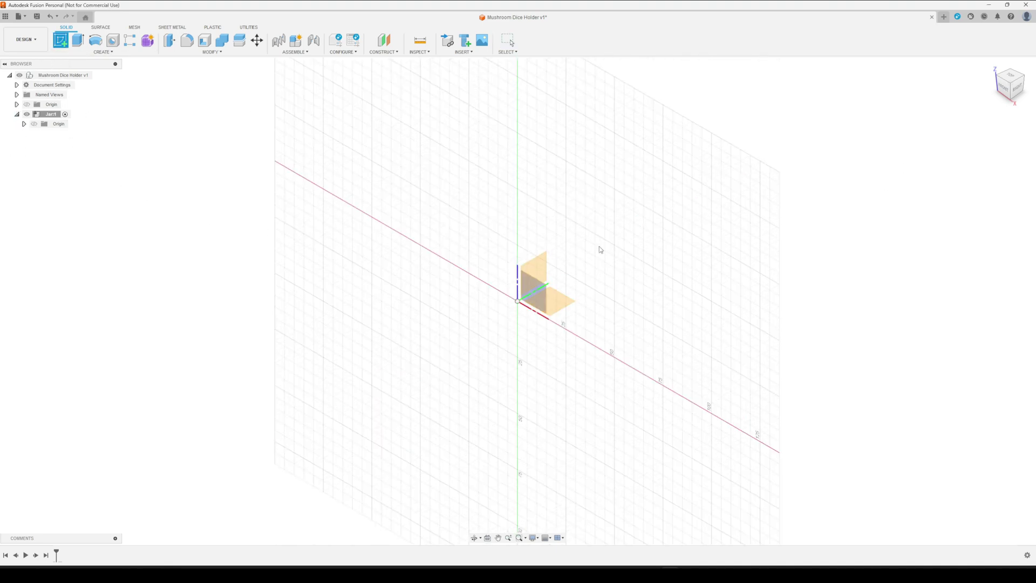
click(532, 286)
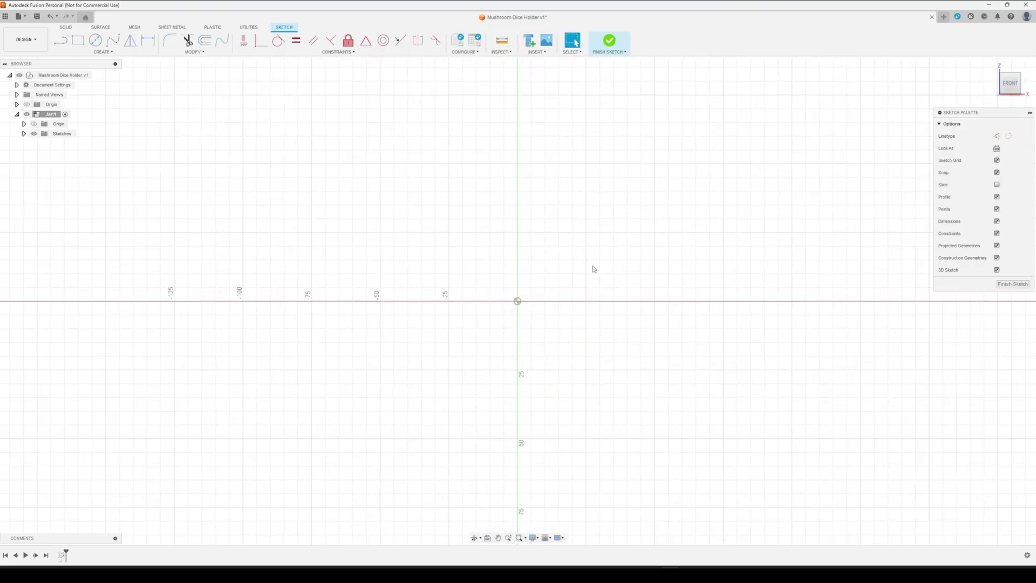
Draw a 100 × 100 mm construction center rectangle around the origin.
click(81, 51)
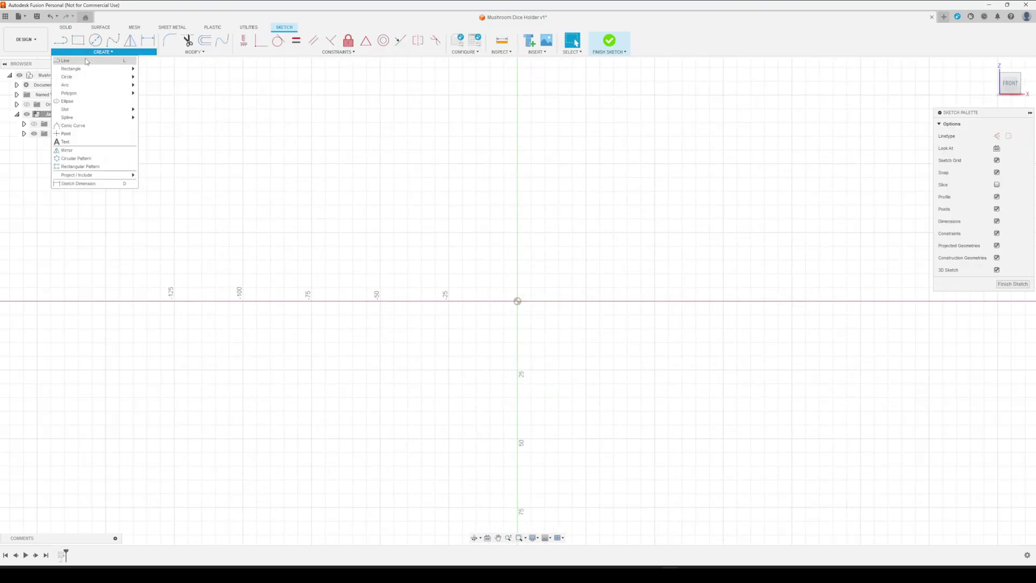
mouse_move(81, 69)
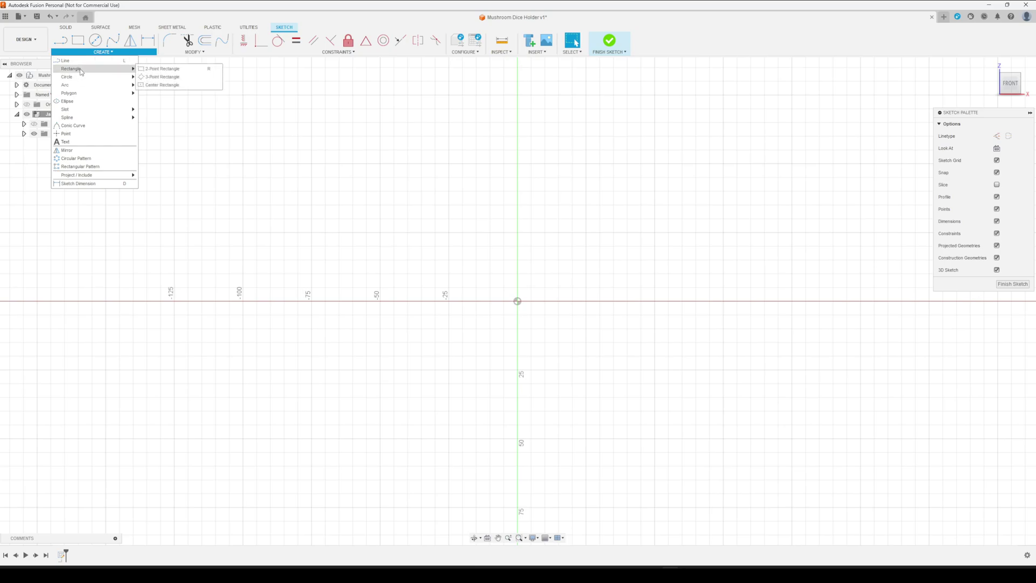
click(162, 84)
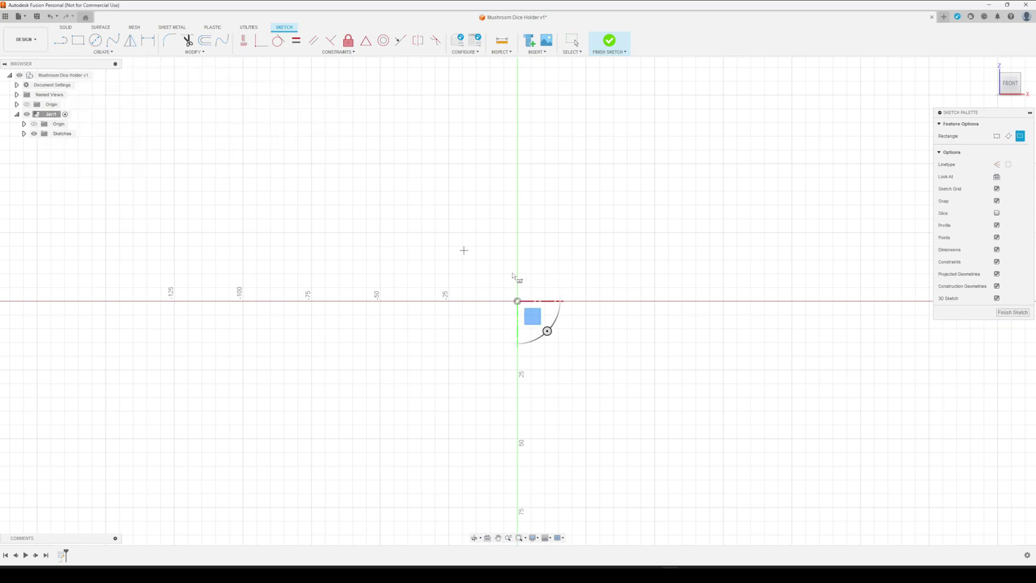
click(996, 165)
click(517, 301)
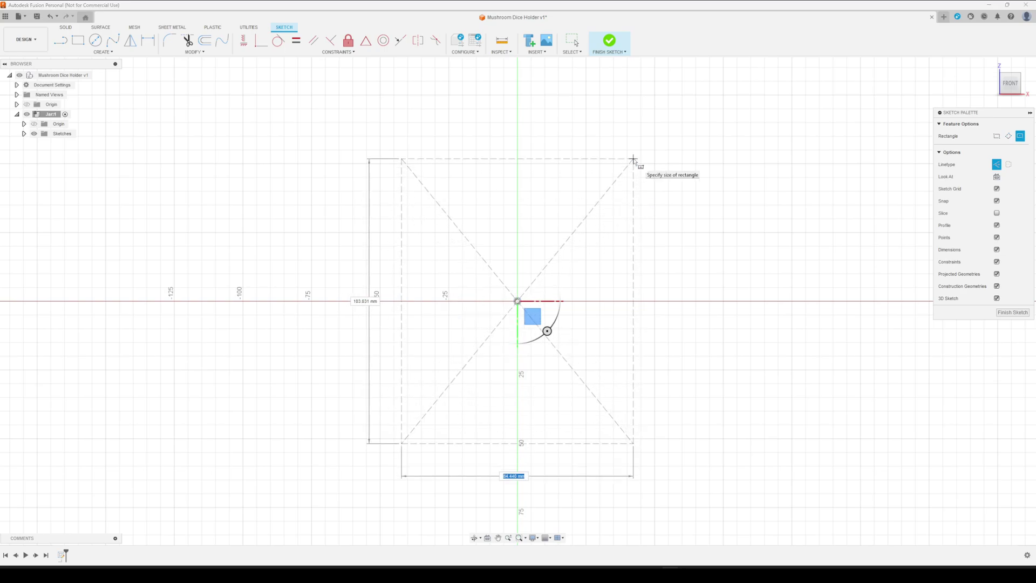
key(Tab)
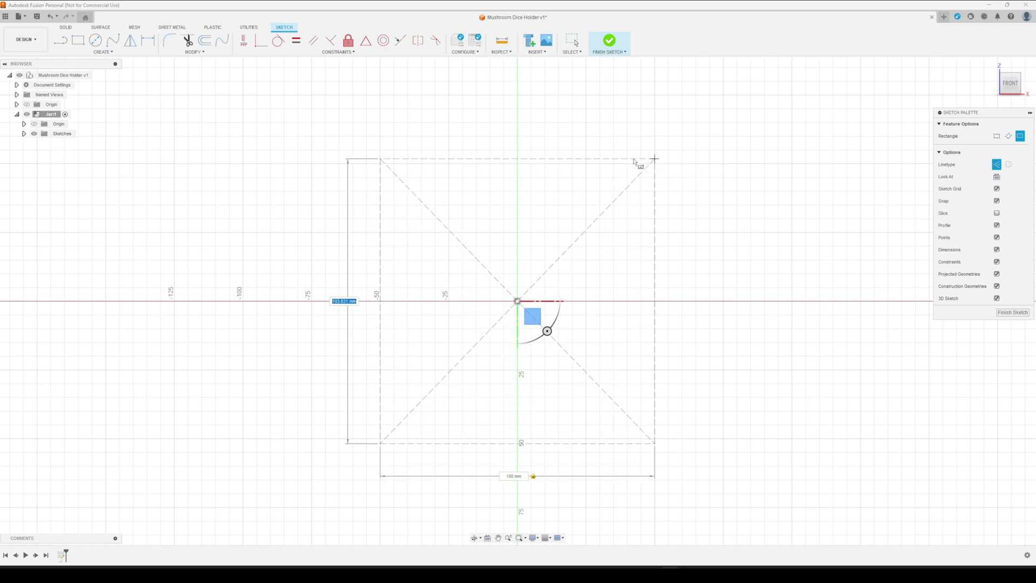
key(Tab)
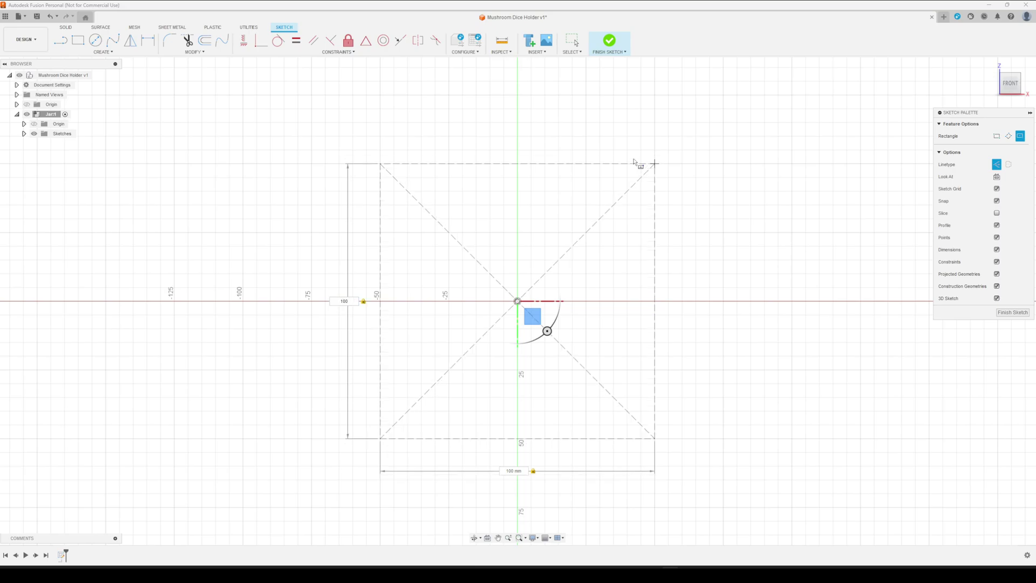
key(Return)
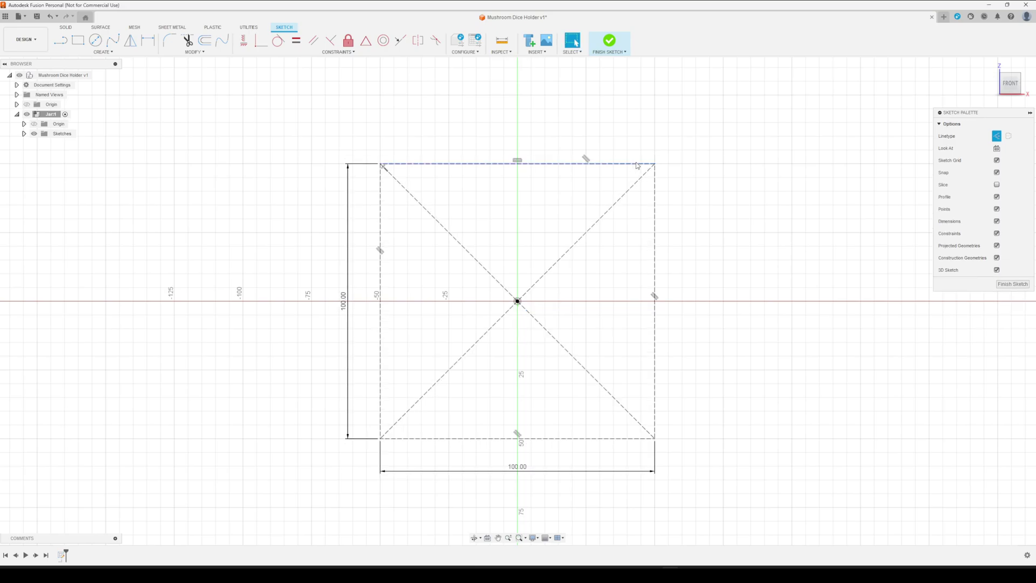
key(l)
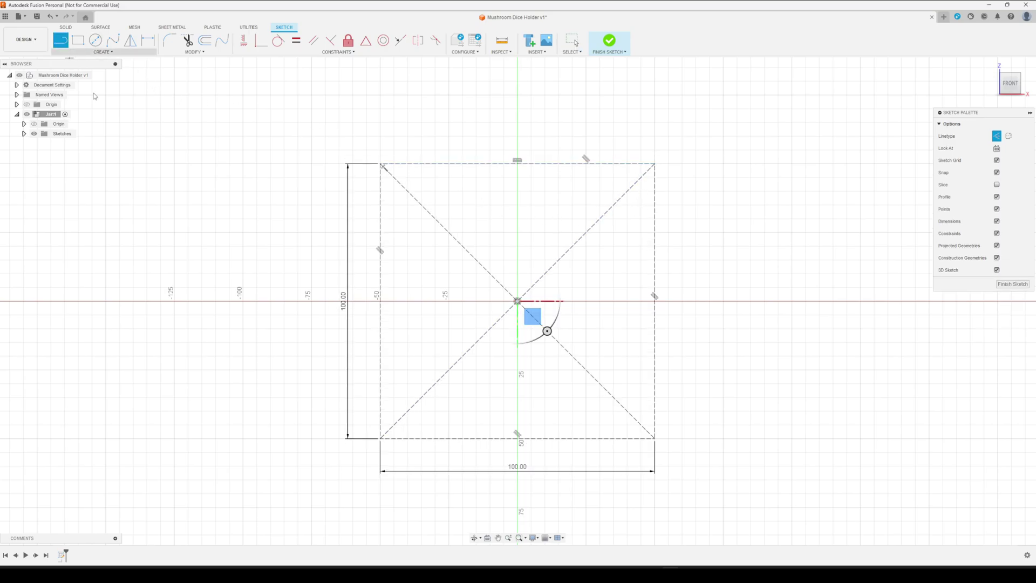
Draw a vertical line from the square's top midpoint to its bottom midpoint.
click(517, 163)
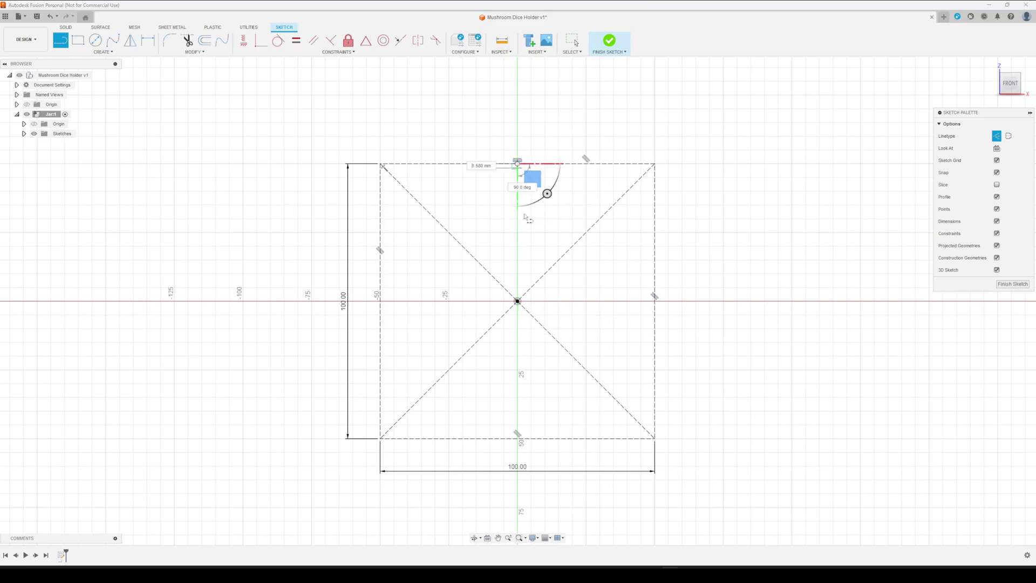
click(519, 441)
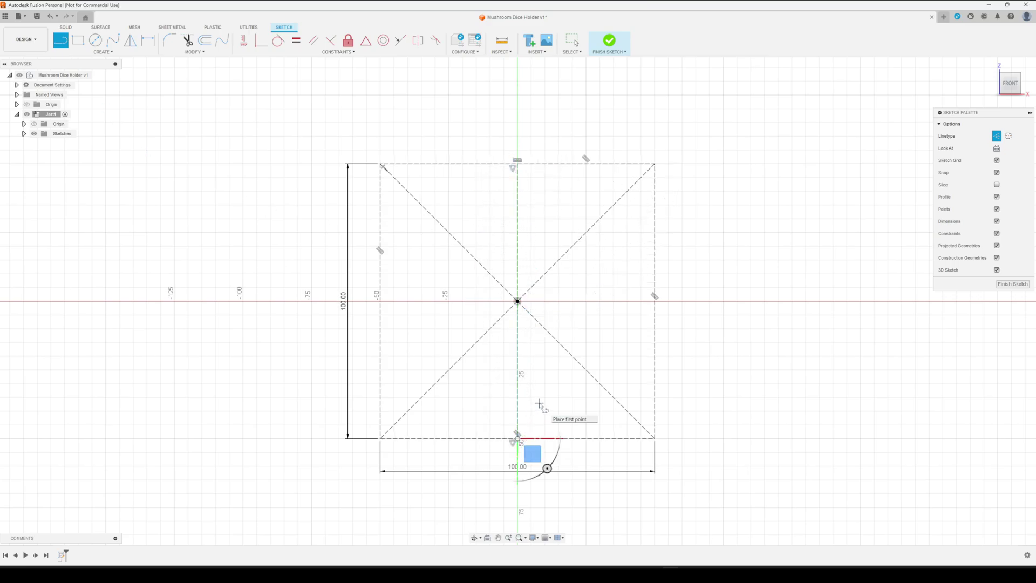
key(Escape)
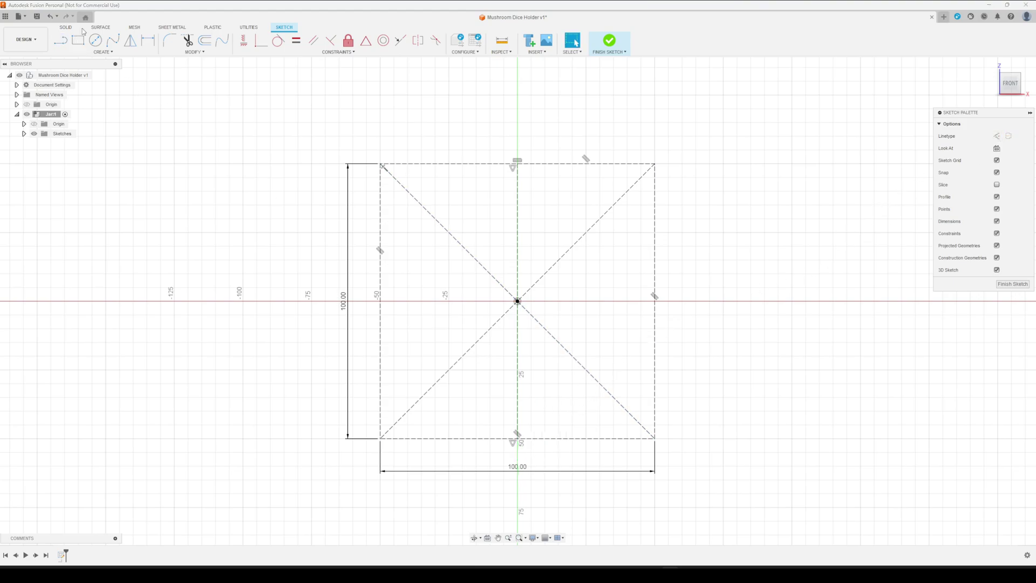
Draw a 40 mm horizontal base line rightward from the bottom-edge midpoint.
click(61, 40)
click(517, 301)
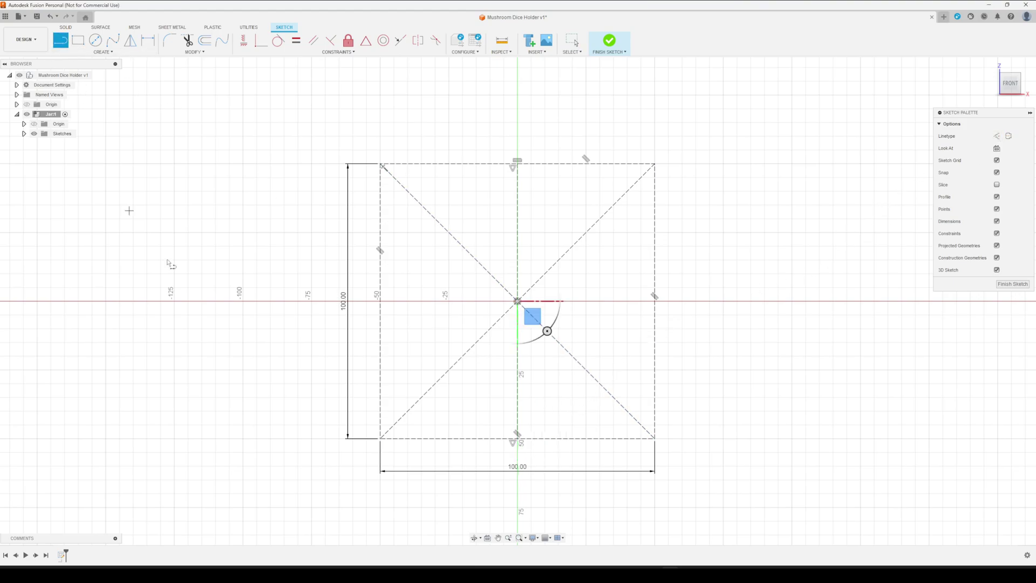
click(518, 439)
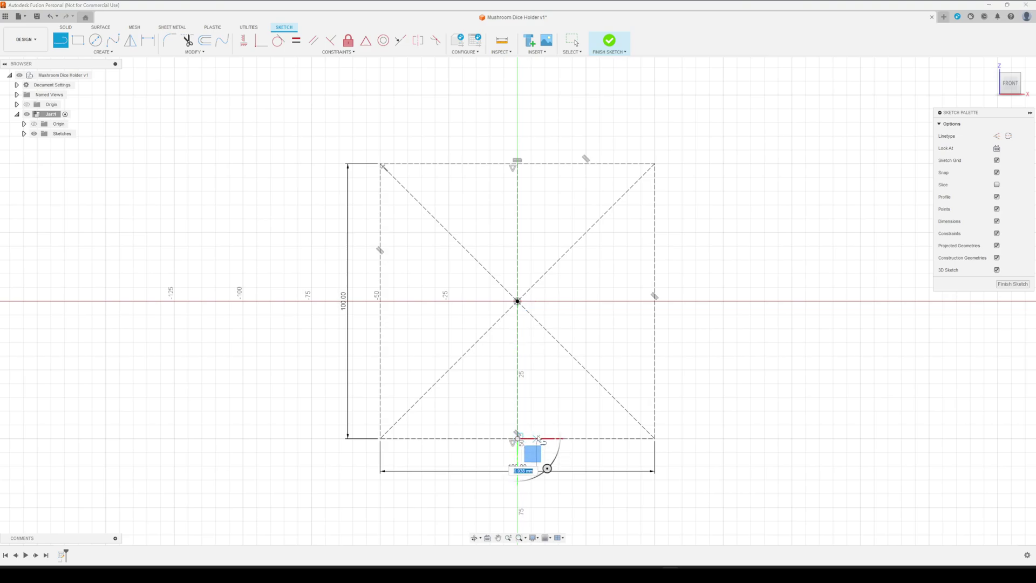
text(40)
click(627, 439)
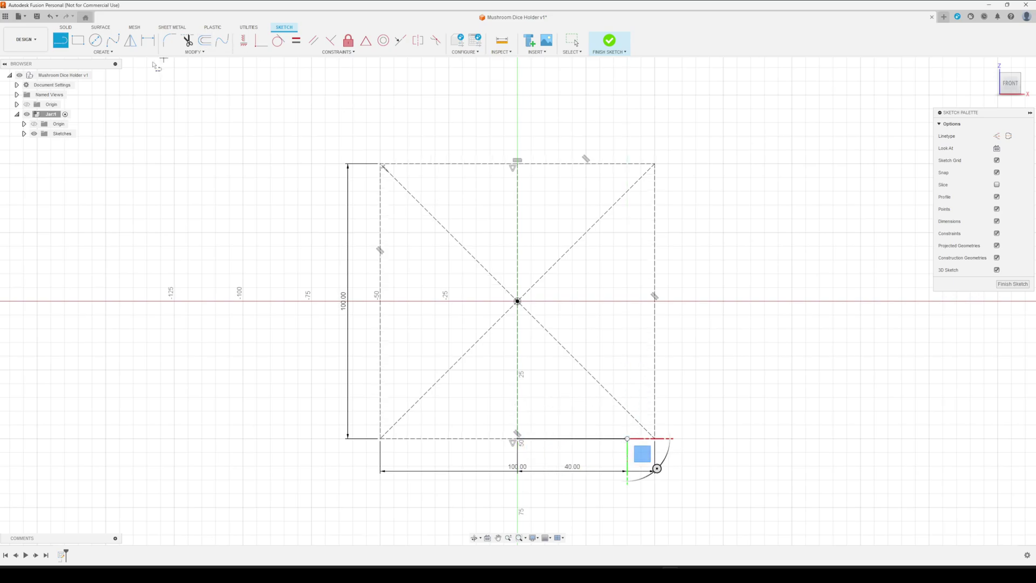
Add a tangent arc curving upward from the base line's end.
click(102, 52)
mouse_move(86, 89)
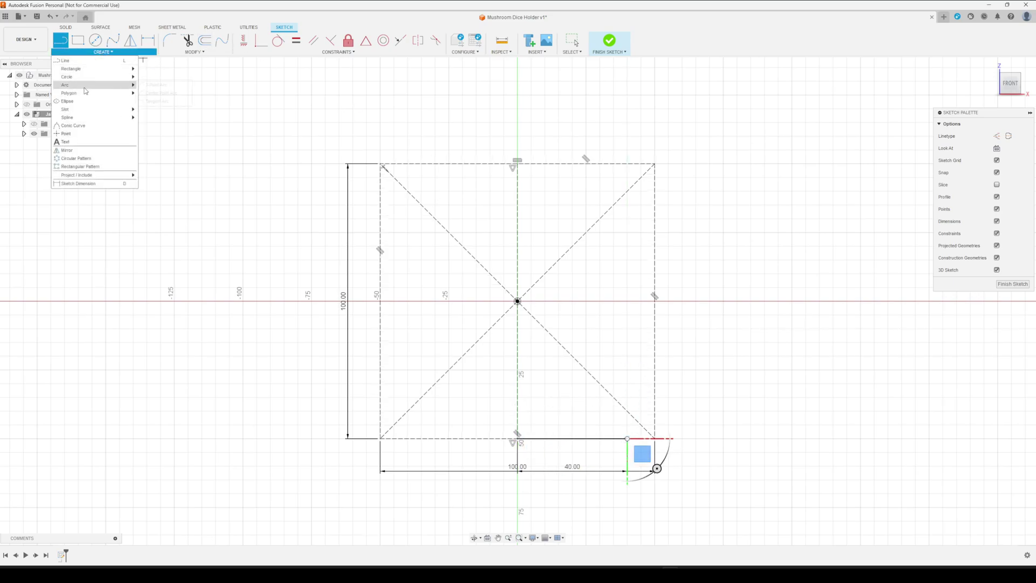
click(157, 101)
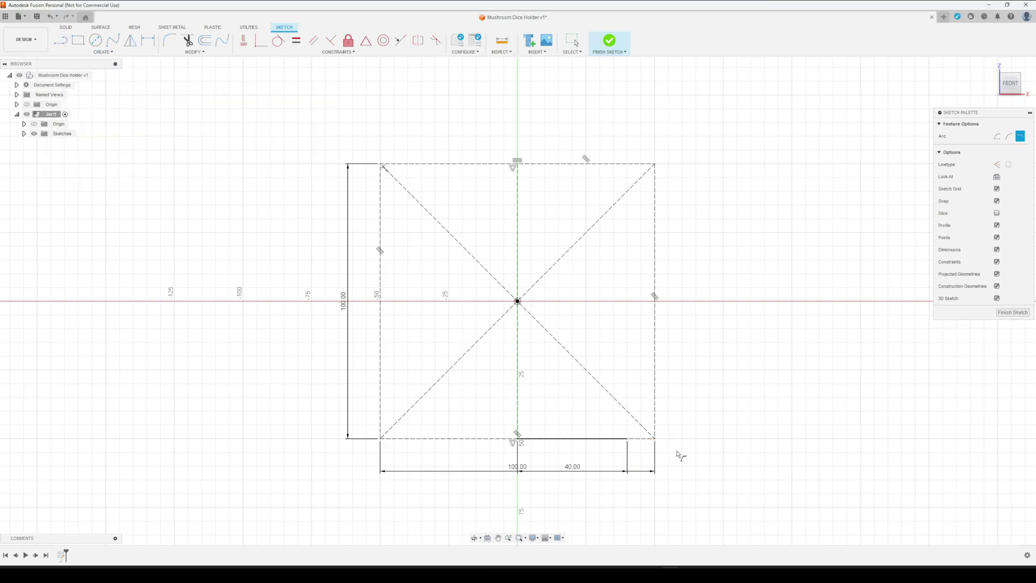
click(628, 438)
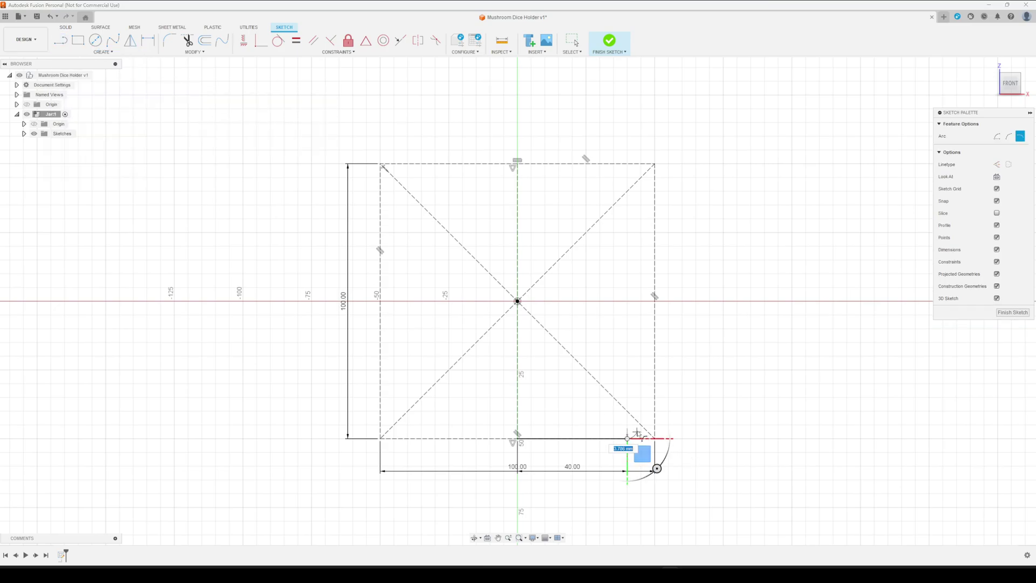
click(648, 400)
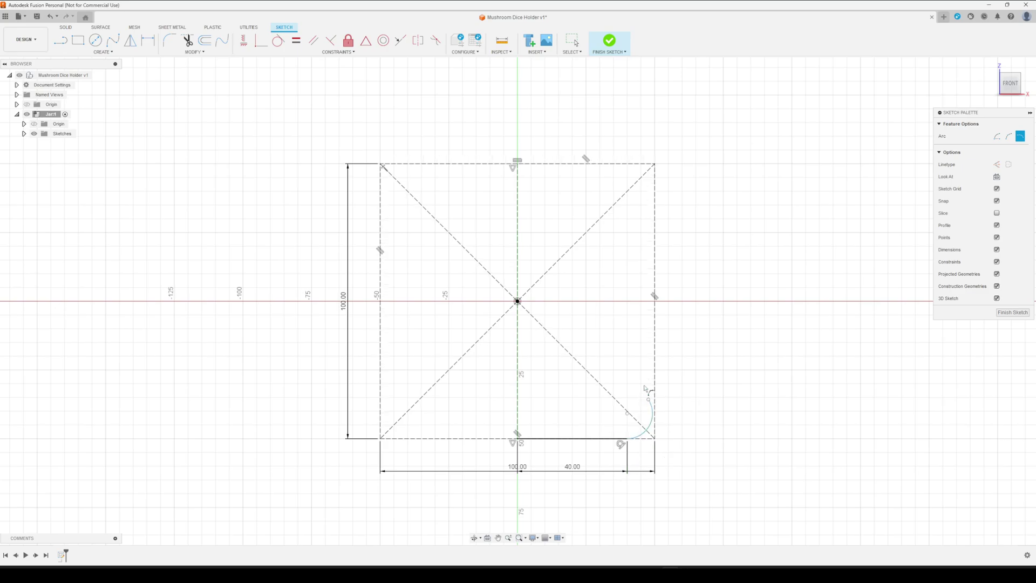
Draw a spline from the arc's end up the side to the square's top edge.
click(102, 52)
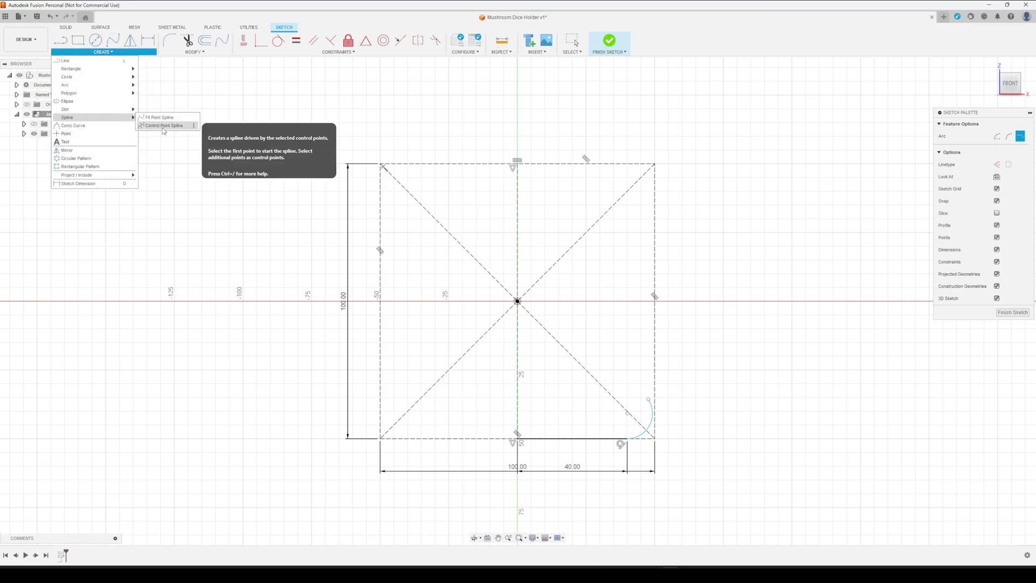
click(162, 126)
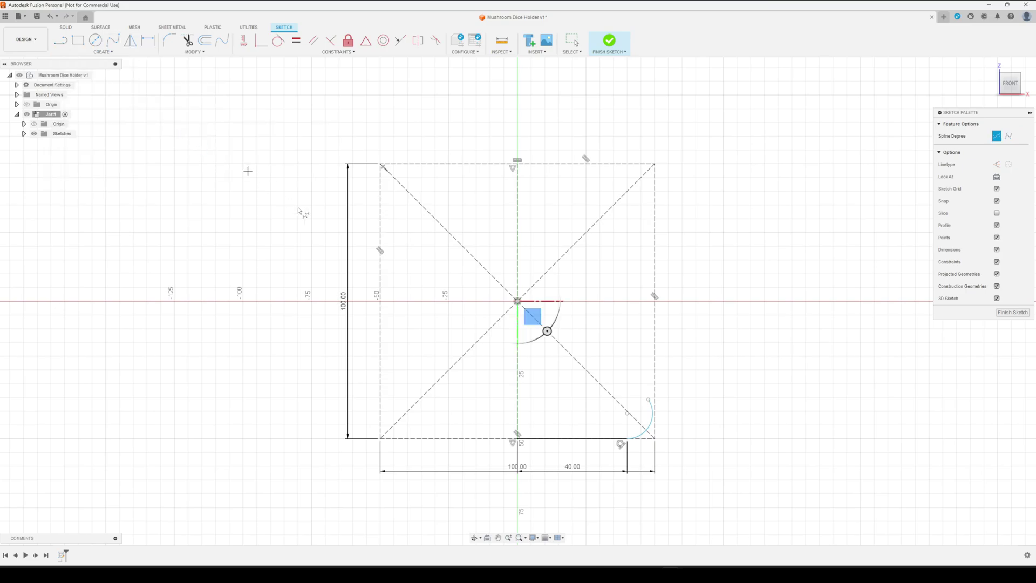
click(648, 400)
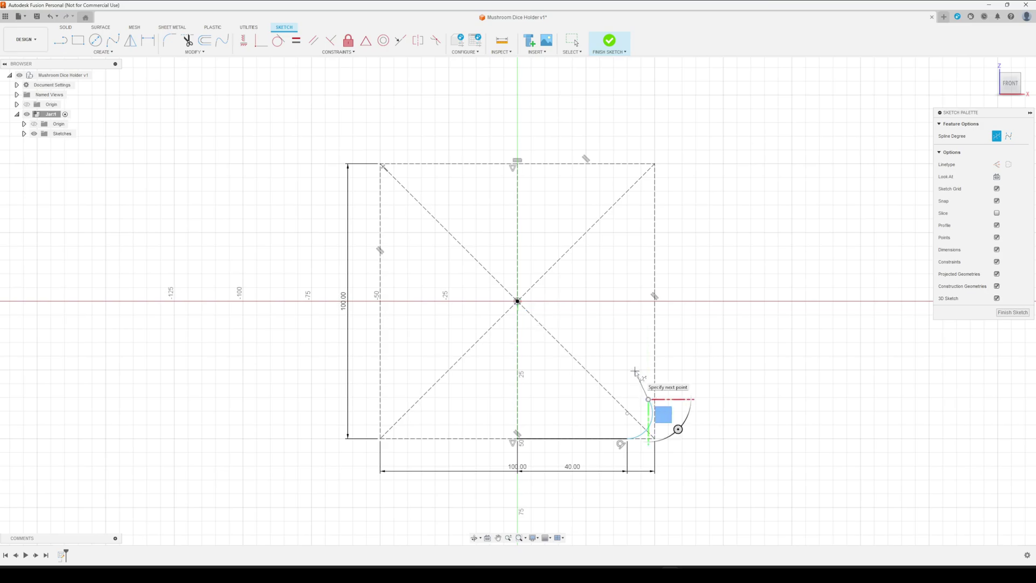
click(635, 371)
click(635, 342)
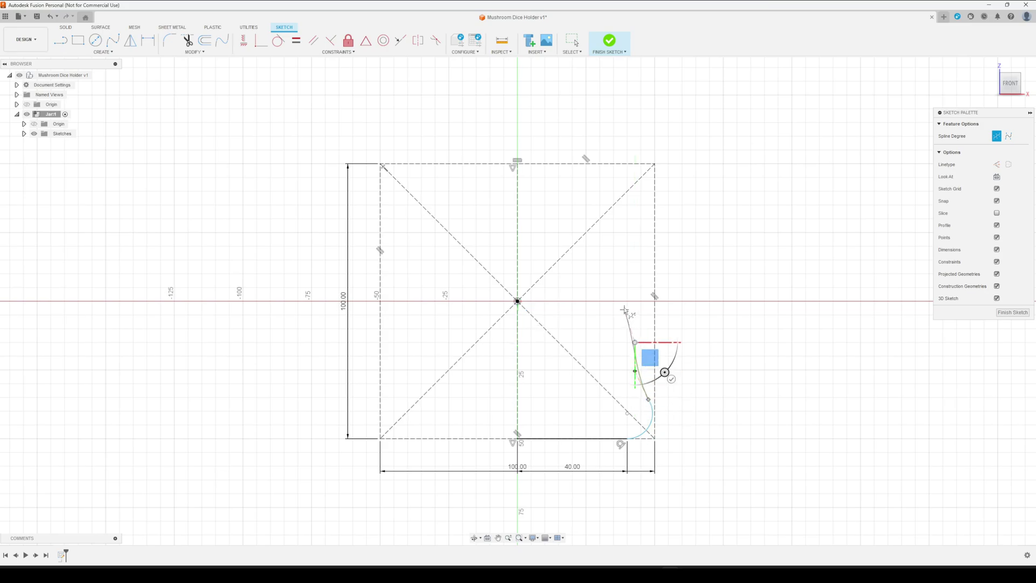
click(627, 287)
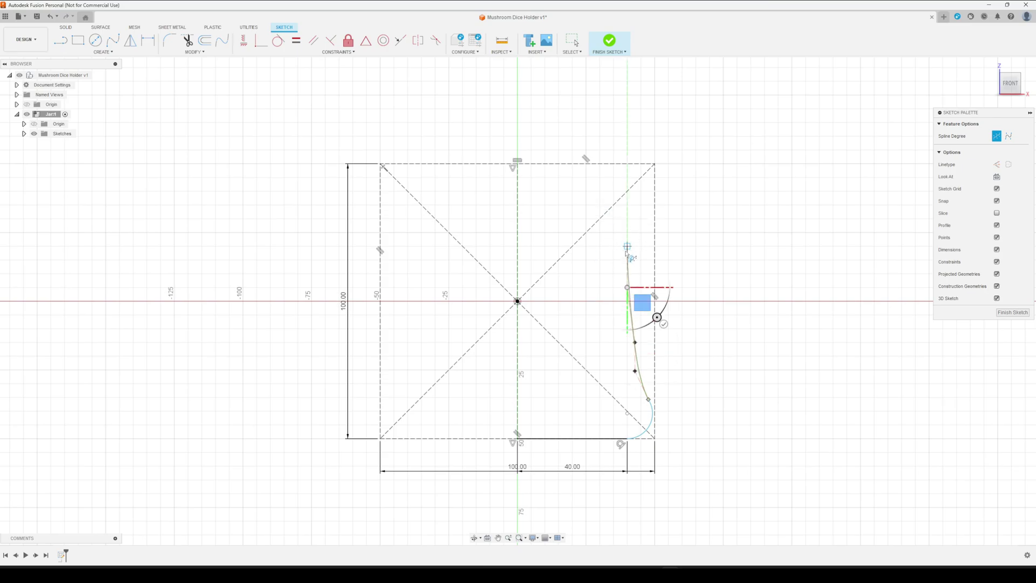
click(627, 260)
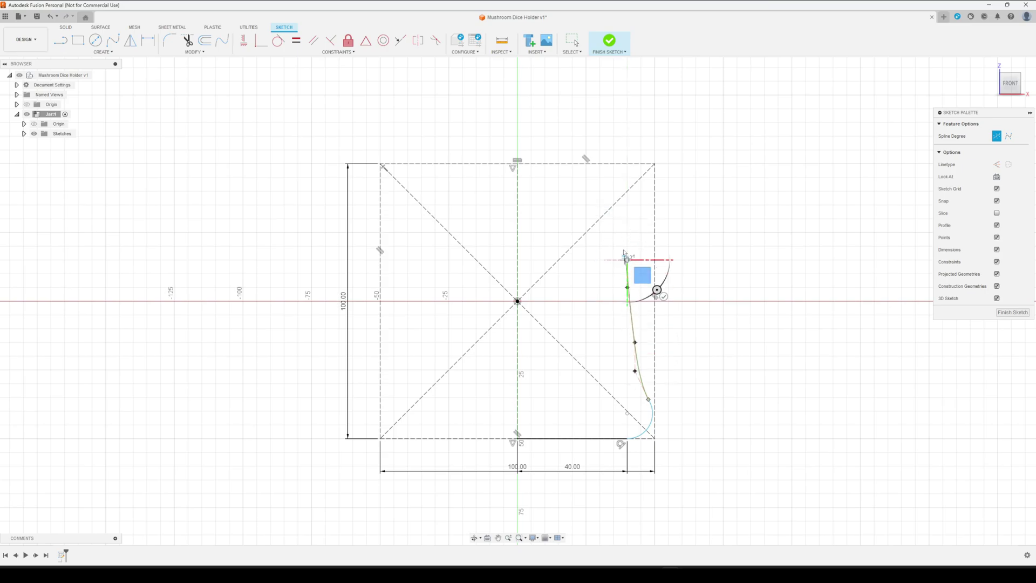
click(602, 210)
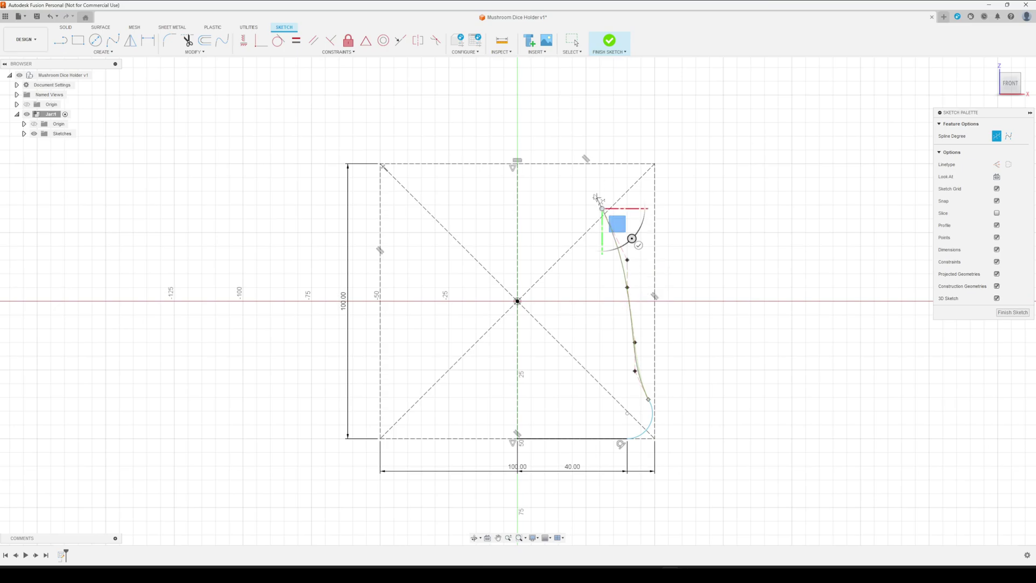
click(611, 164)
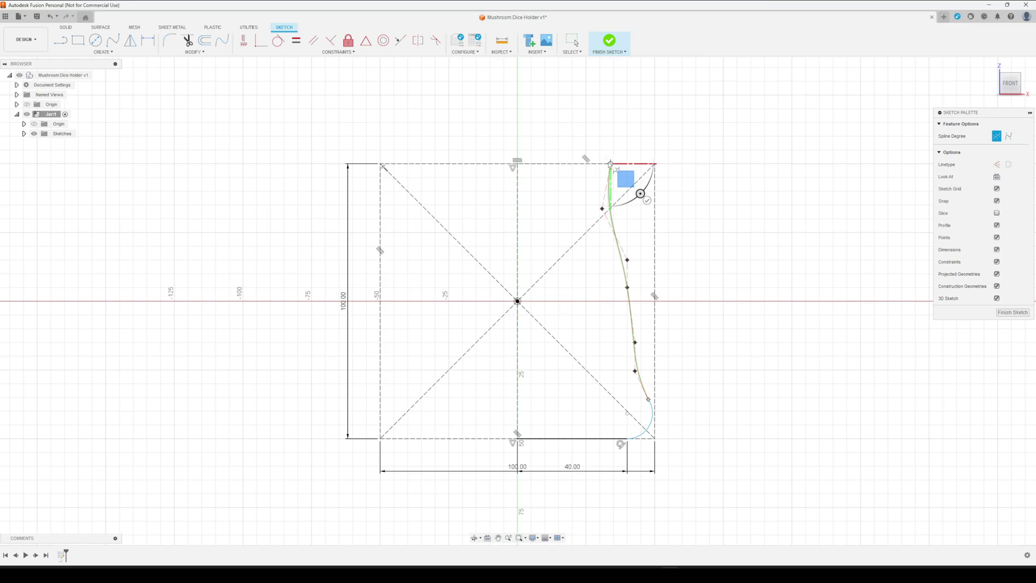
double_click(612, 164)
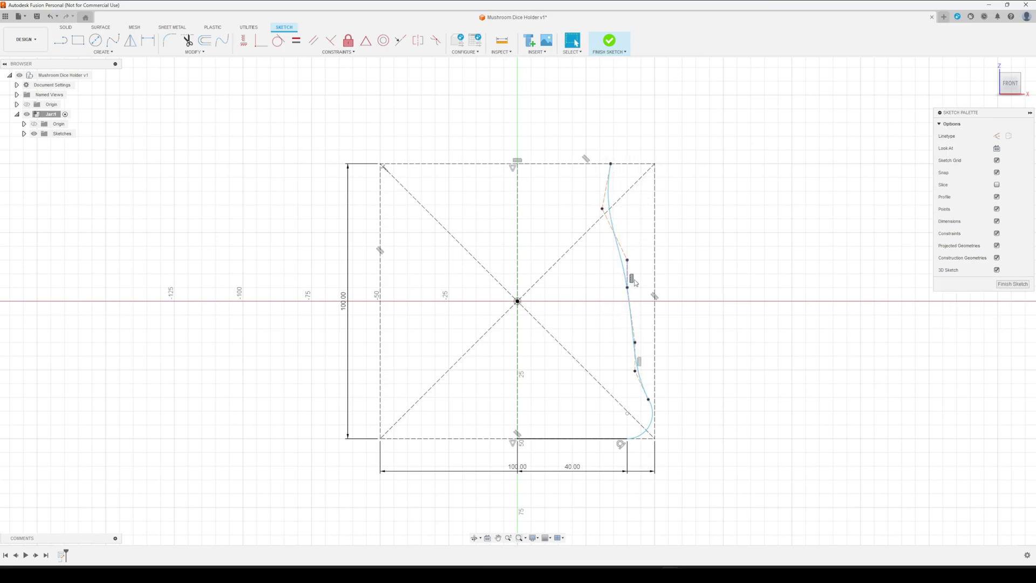
Drag the spline's middle and lower points to refine the side curve.
drag(627, 260, 635, 271)
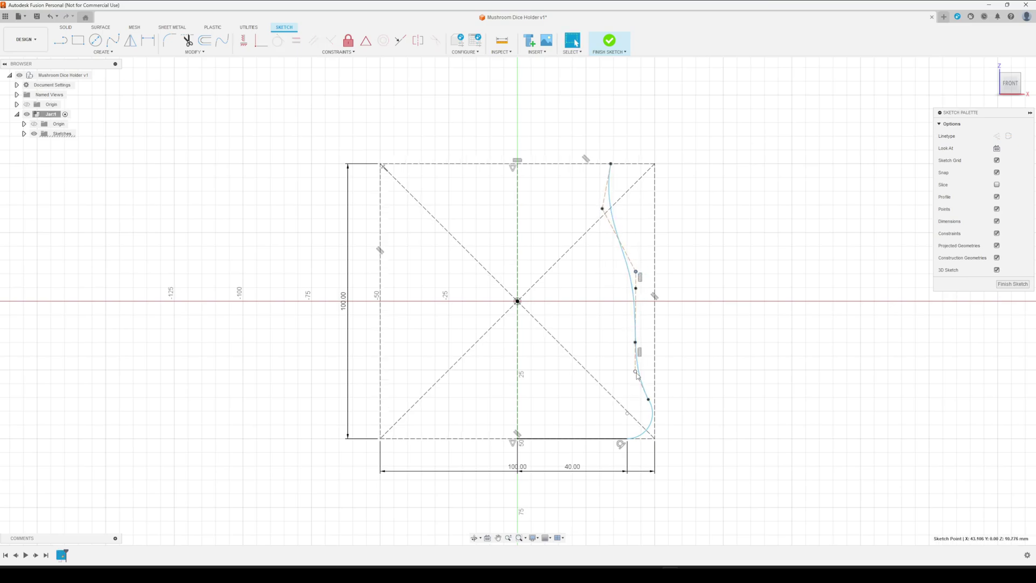
drag(636, 372, 641, 371)
key(Escape)
drag(636, 272, 627, 274)
key(Escape)
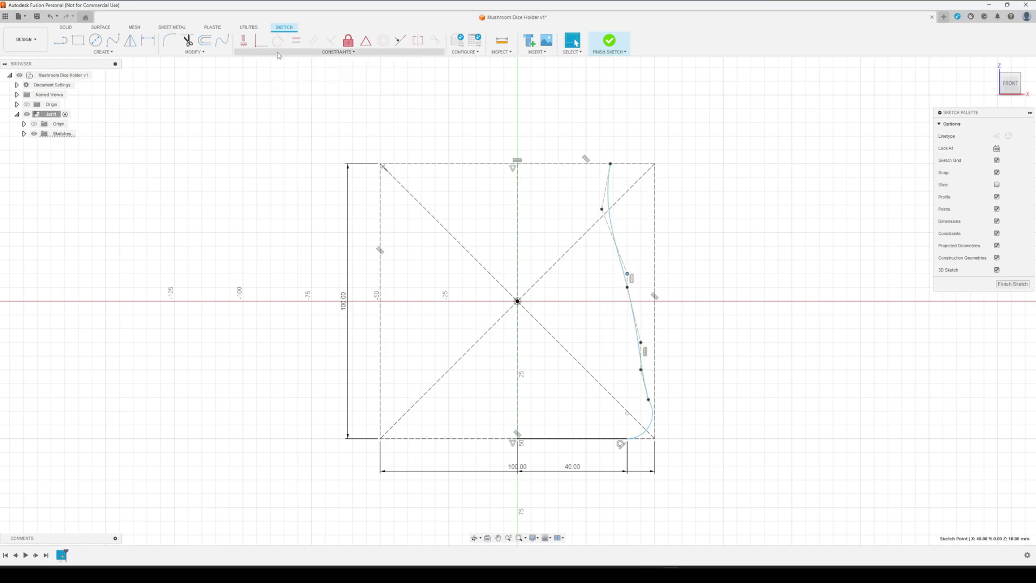
Constrain the spline tangent to the corner arc and drag its upper points inward.
scroll(647, 418, up, 2)
scroll(647, 418, up, 1)
click(651, 418)
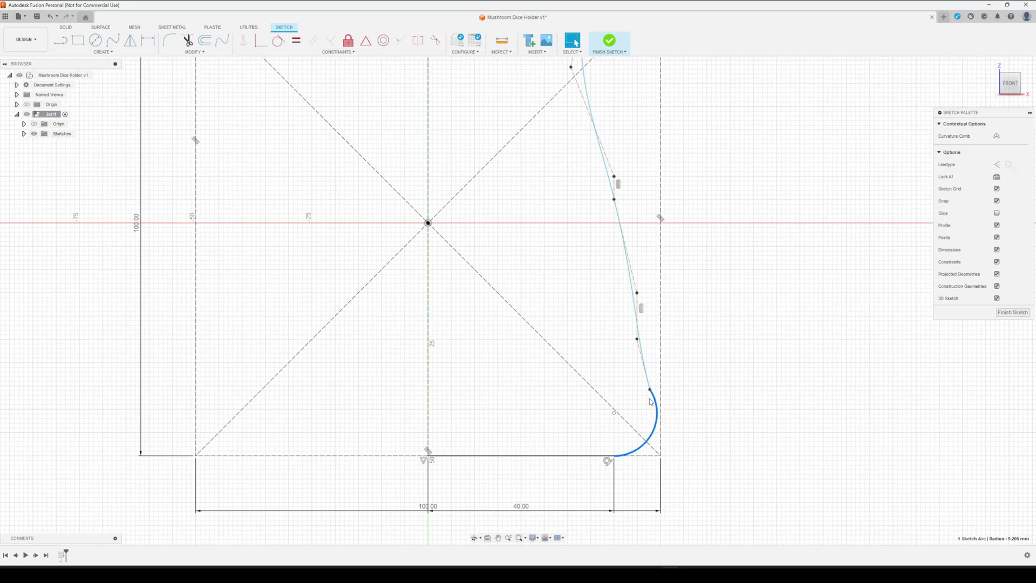
click(648, 379)
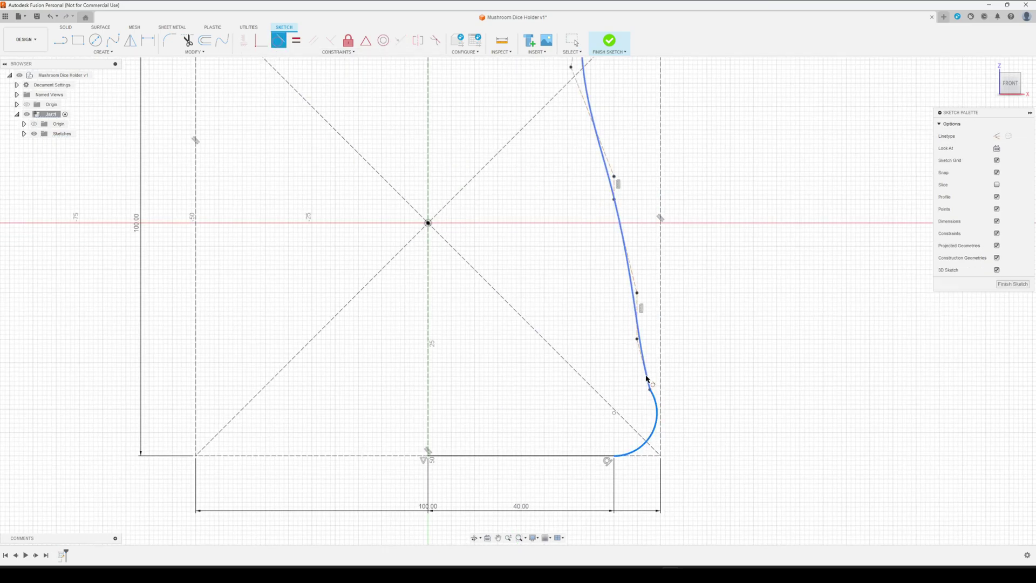
scroll(661, 405, down, 2)
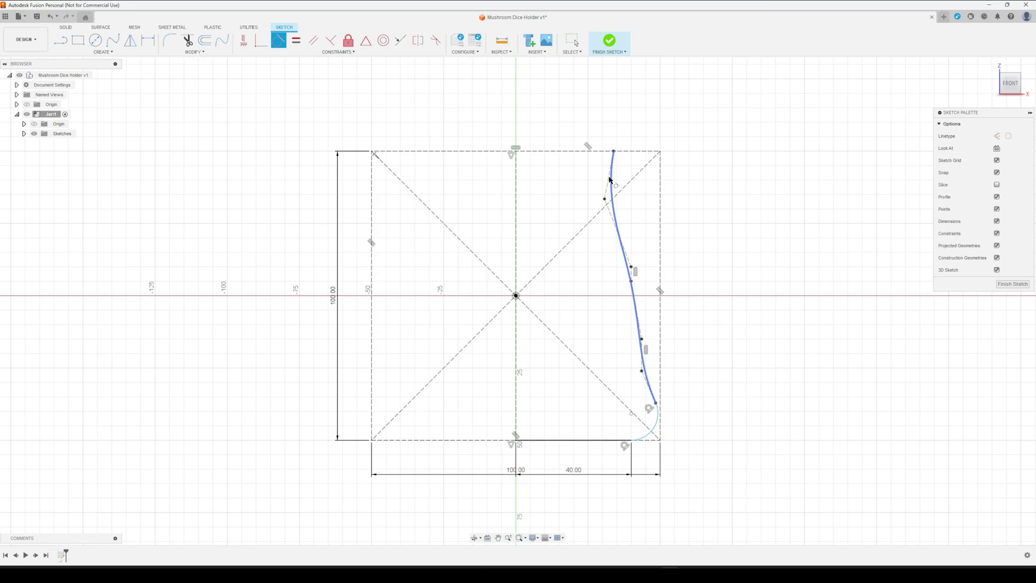
key(Escape)
drag(605, 199, 588, 204)
drag(632, 281, 634, 233)
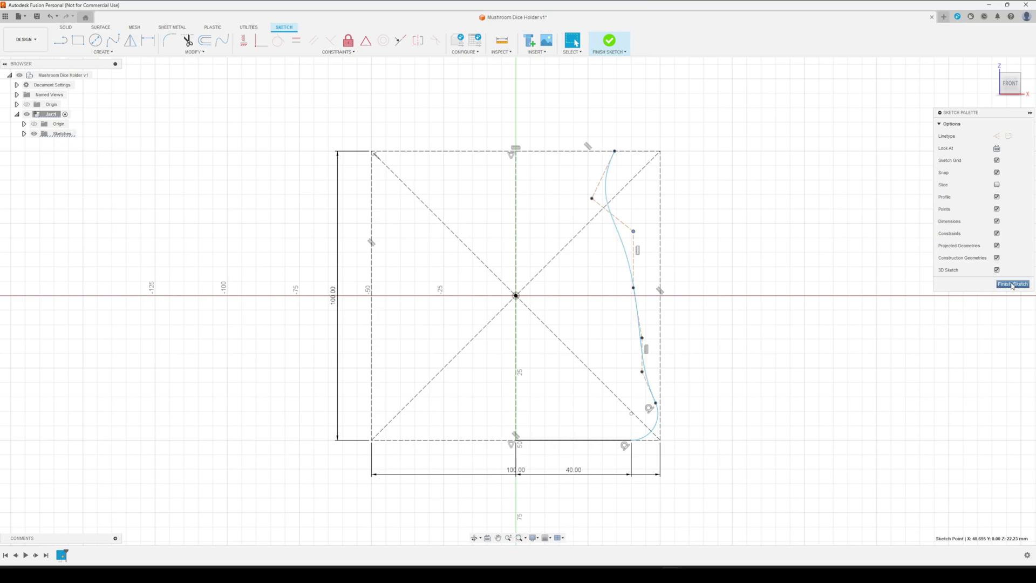
Close the profile with lines from the spline top to the axis and down, then finish the sketch.
click(61, 40)
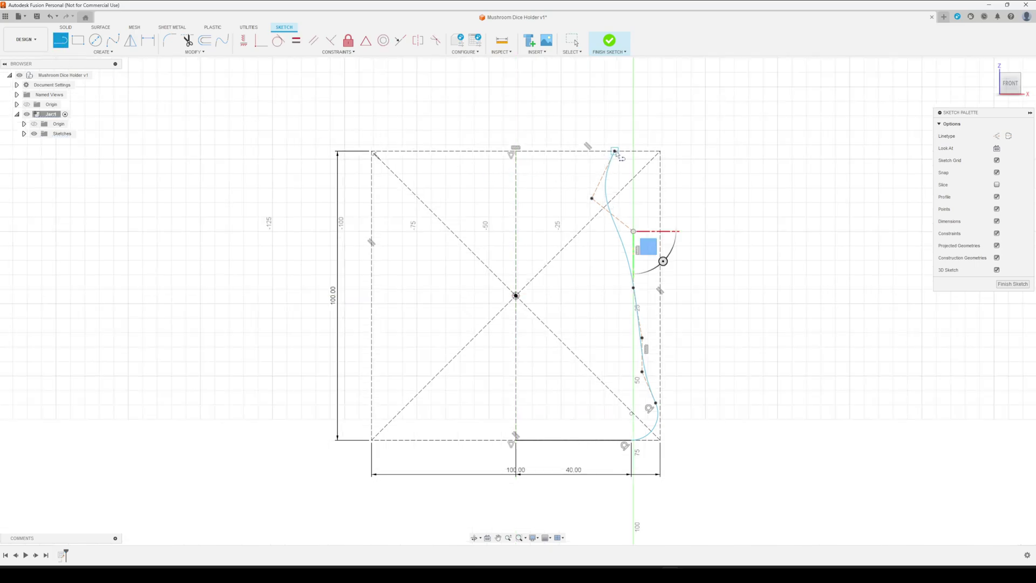
click(516, 151)
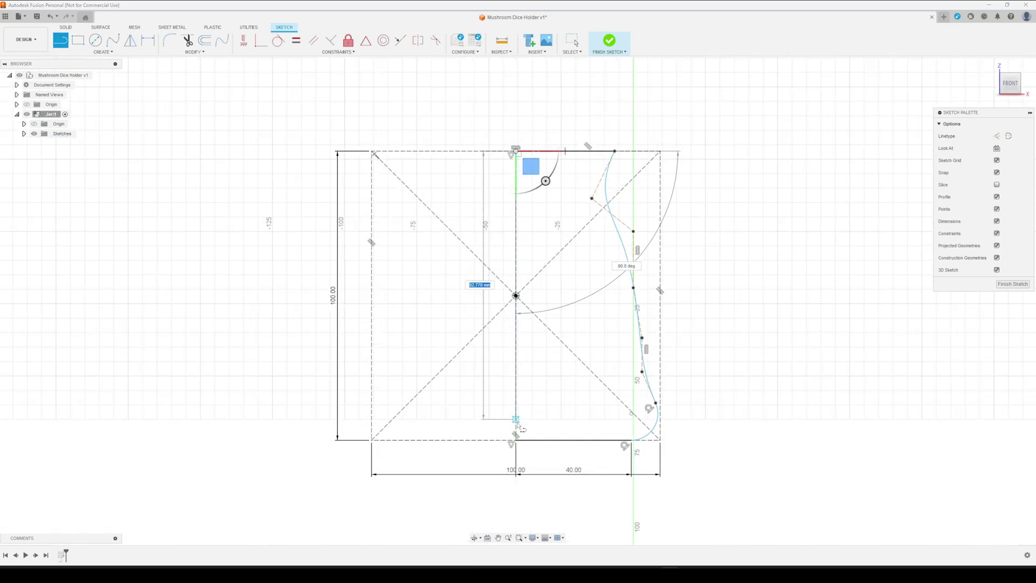
click(515, 440)
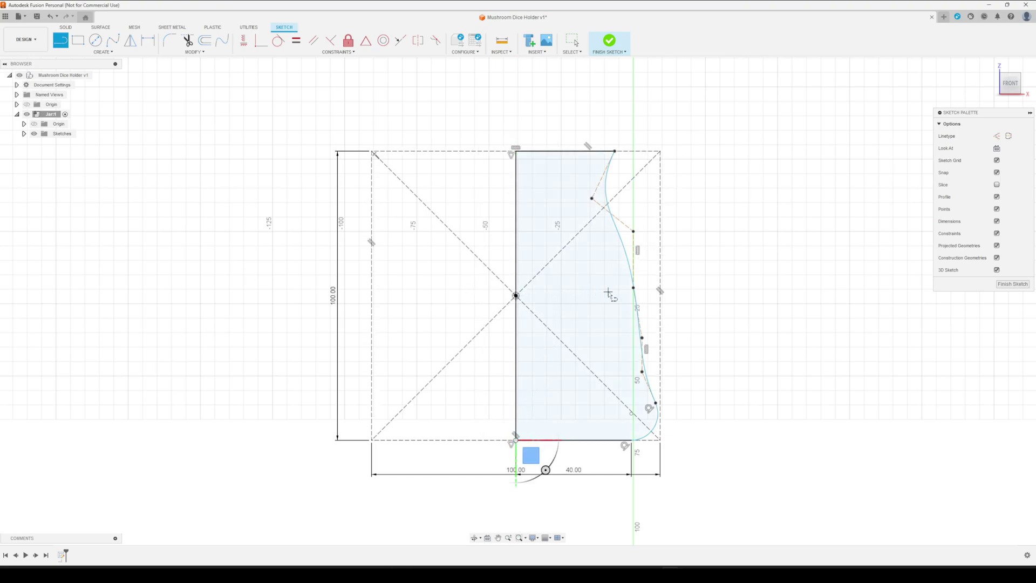
key(Escape)
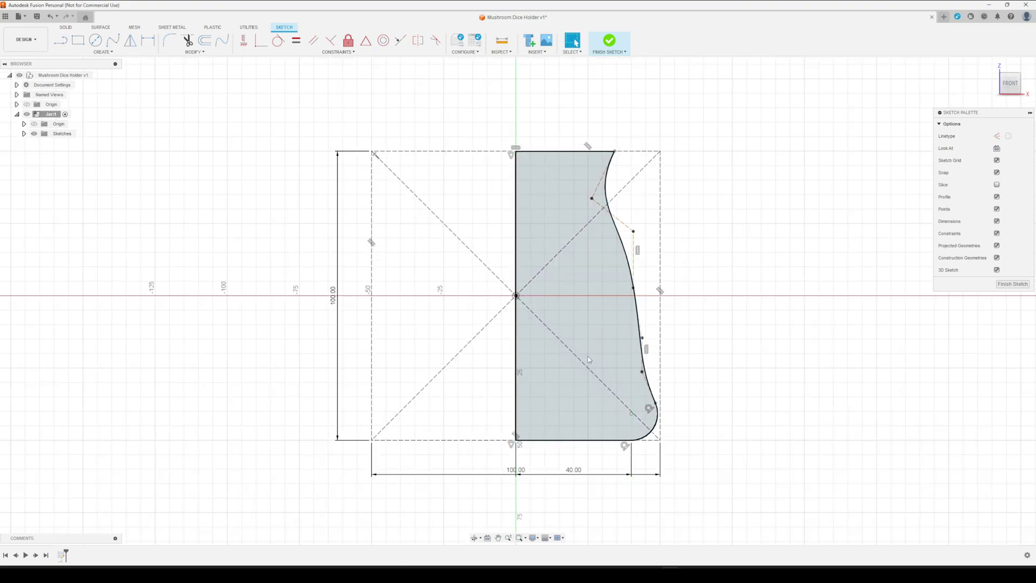
click(1018, 286)
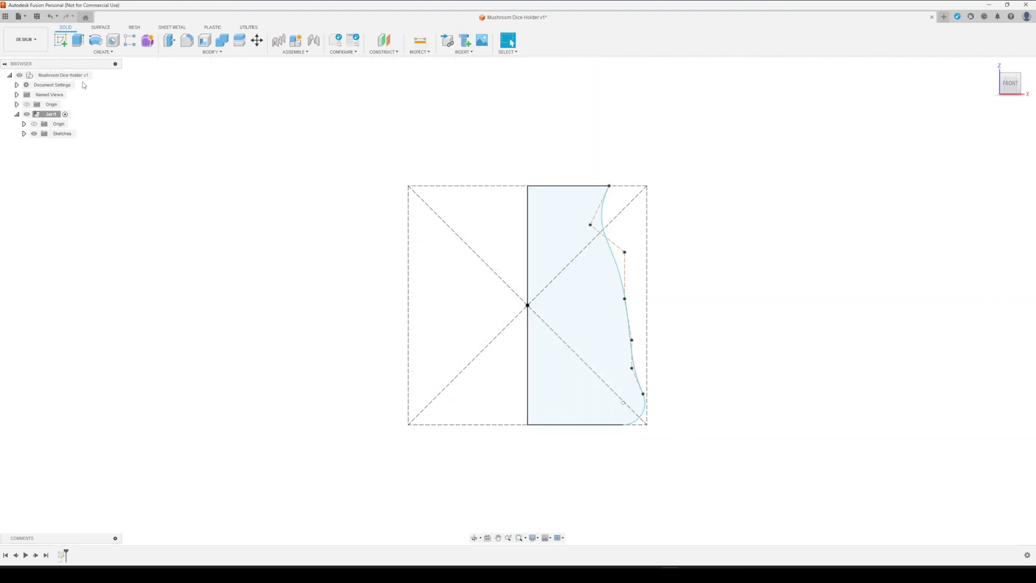
Revolve the profile 360° about the vertical centre line into the jar body.
click(96, 40)
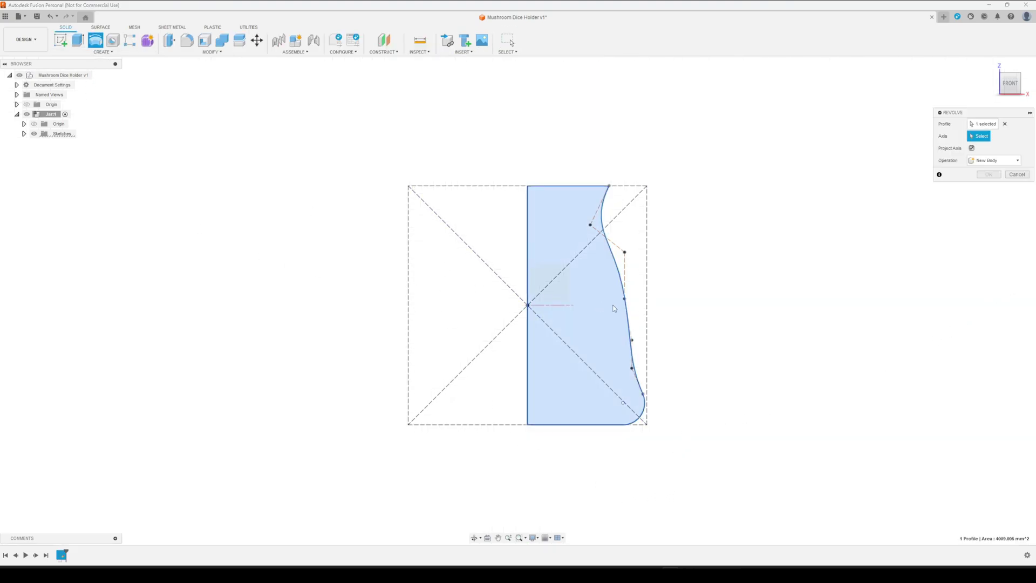
click(528, 342)
shift+middle_drag(679, 354, 564, 269)
key(Return)
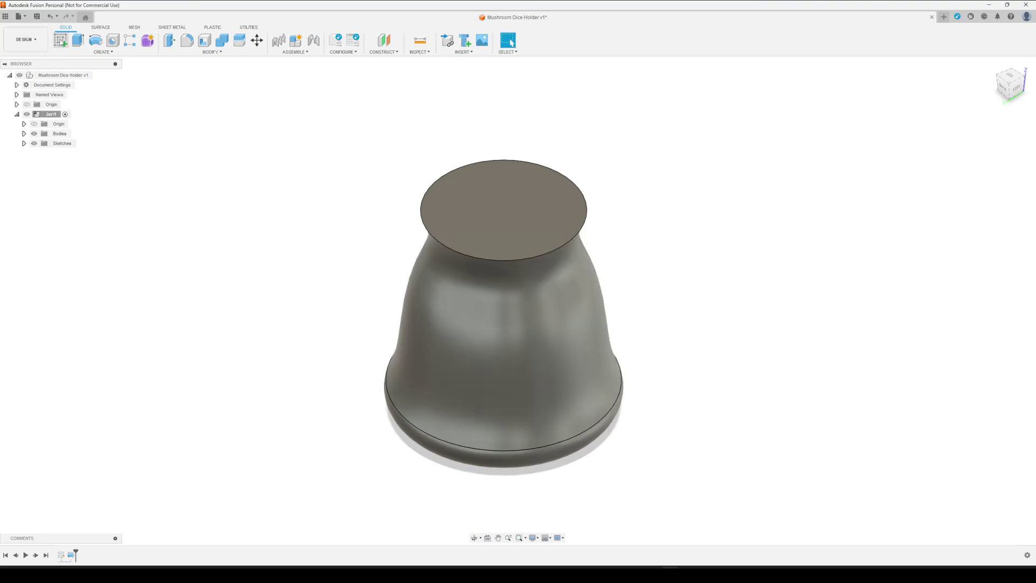
Sketch a circle centred on the origin out to the edge of the jar's top face.
click(61, 40)
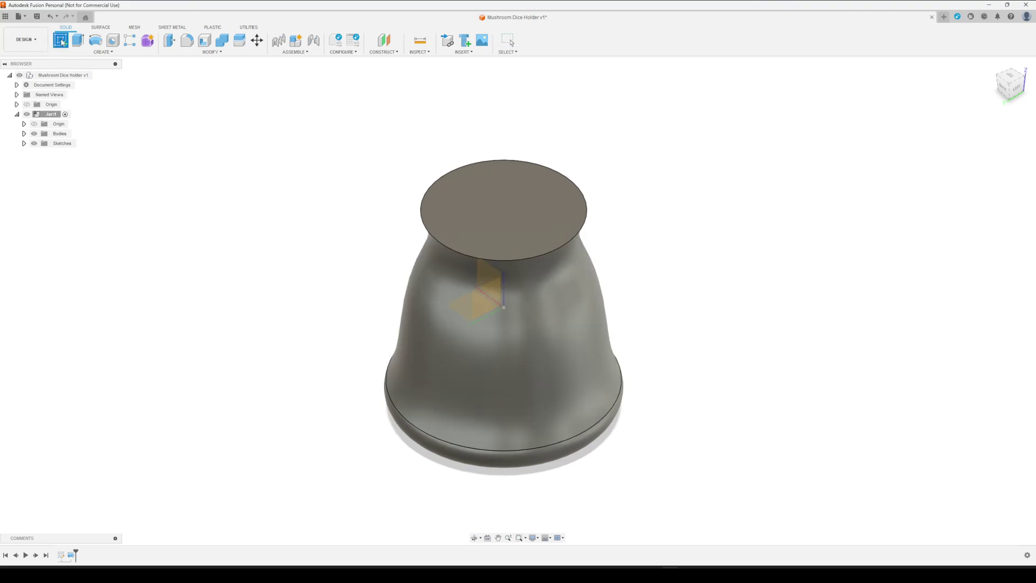
click(507, 211)
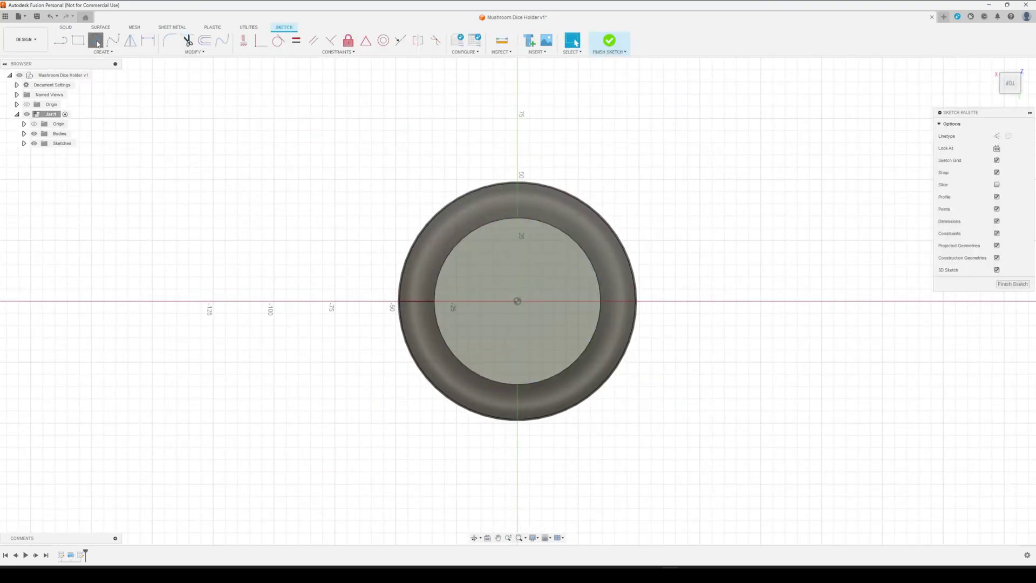
click(97, 43)
click(518, 301)
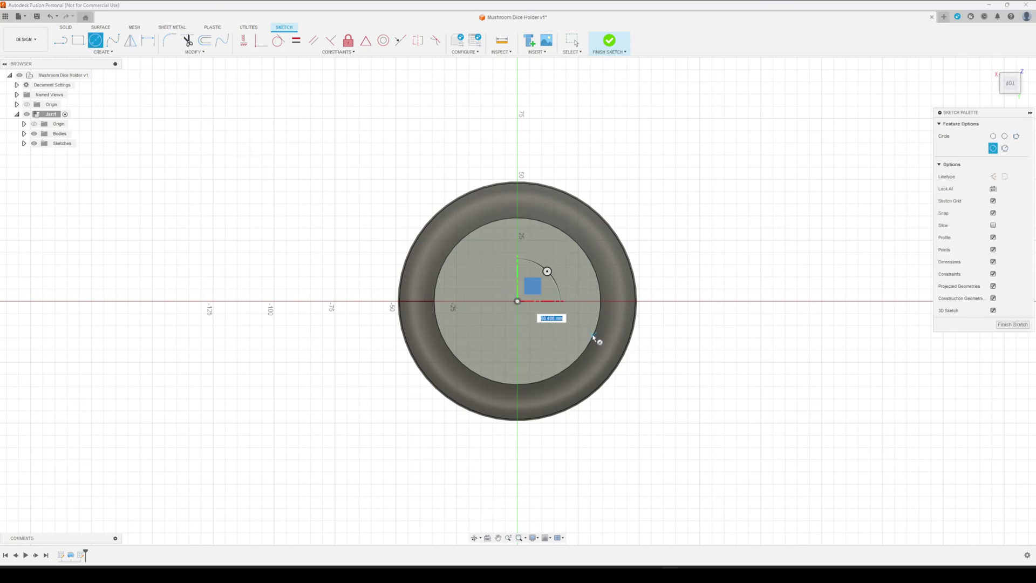
click(593, 337)
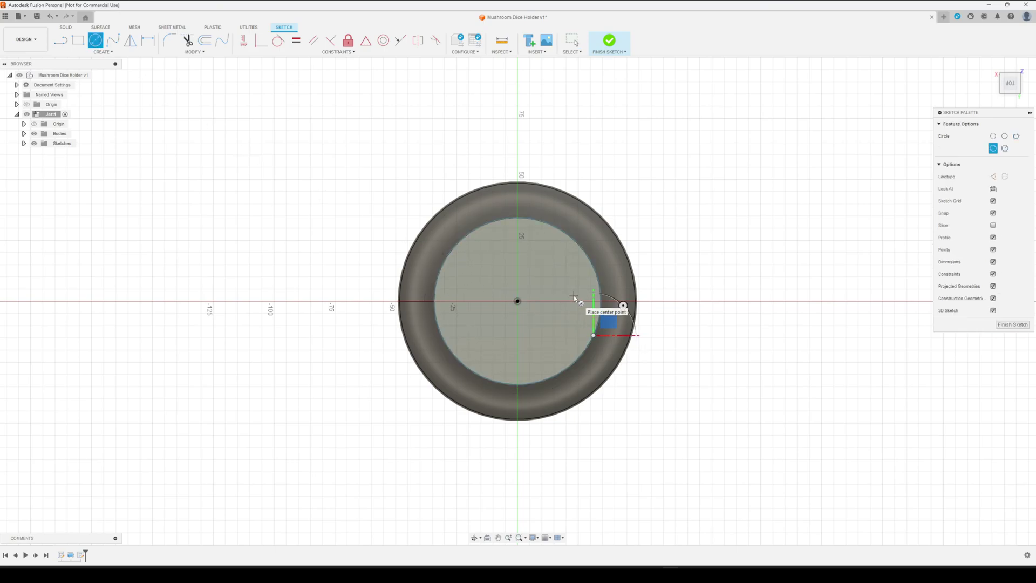
key(Escape)
click(1011, 286)
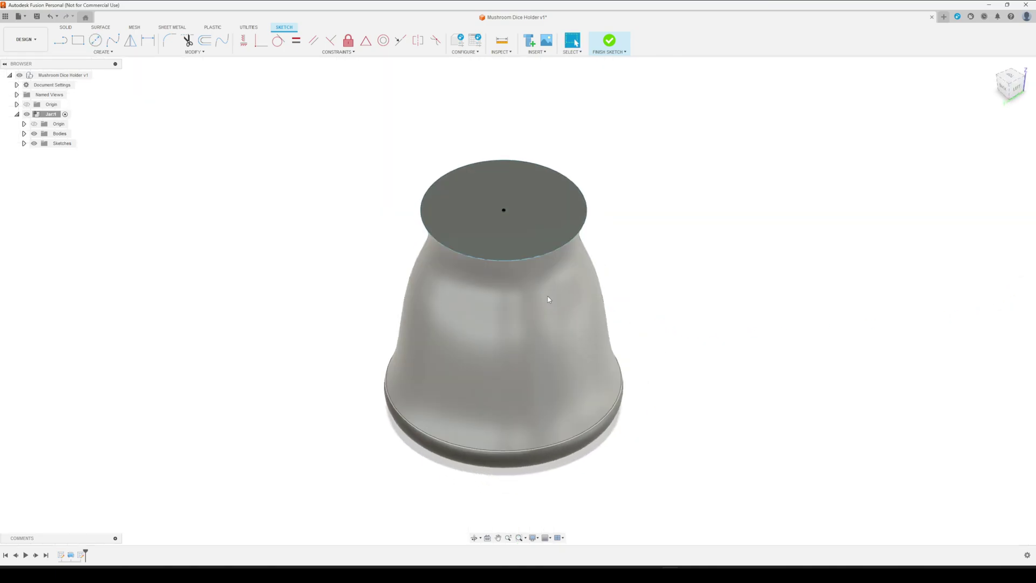
Extrude the circle 15 mm upward, joined to the jar.
click(521, 226)
key(e)
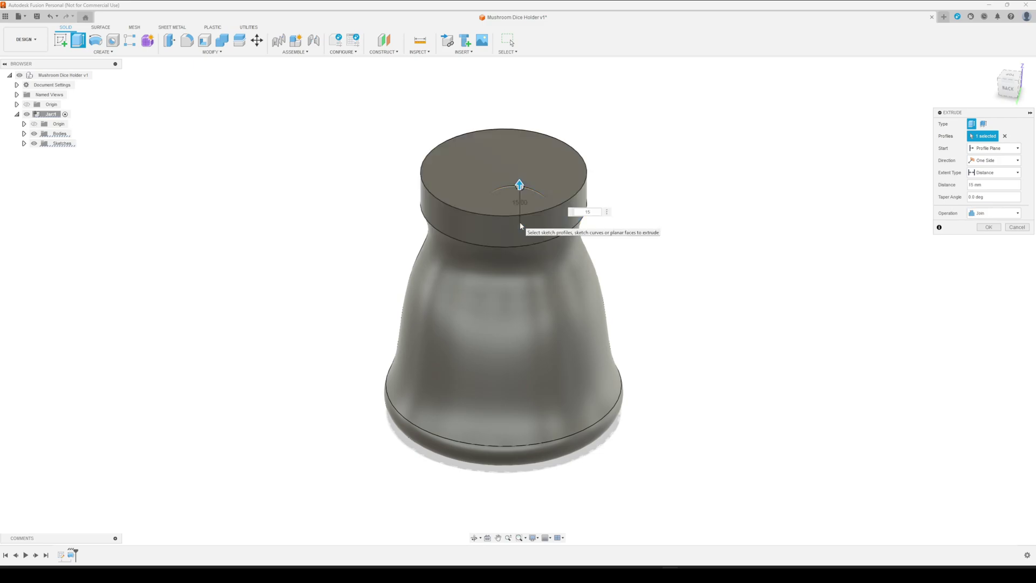
text(15)
key(Return)
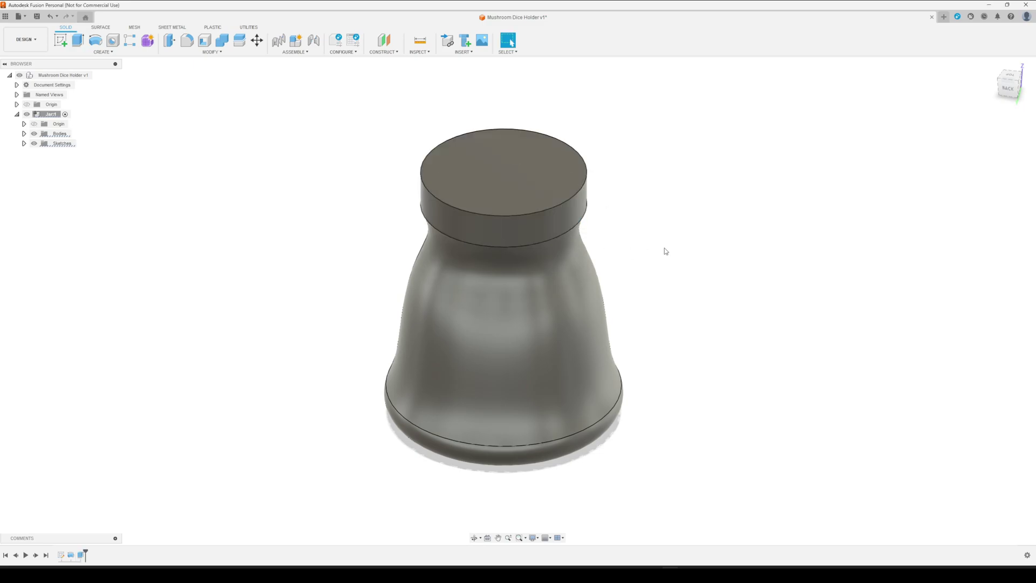
Shell the jar with its top face removed, leaving 4 mm walls and an open top.
click(204, 39)
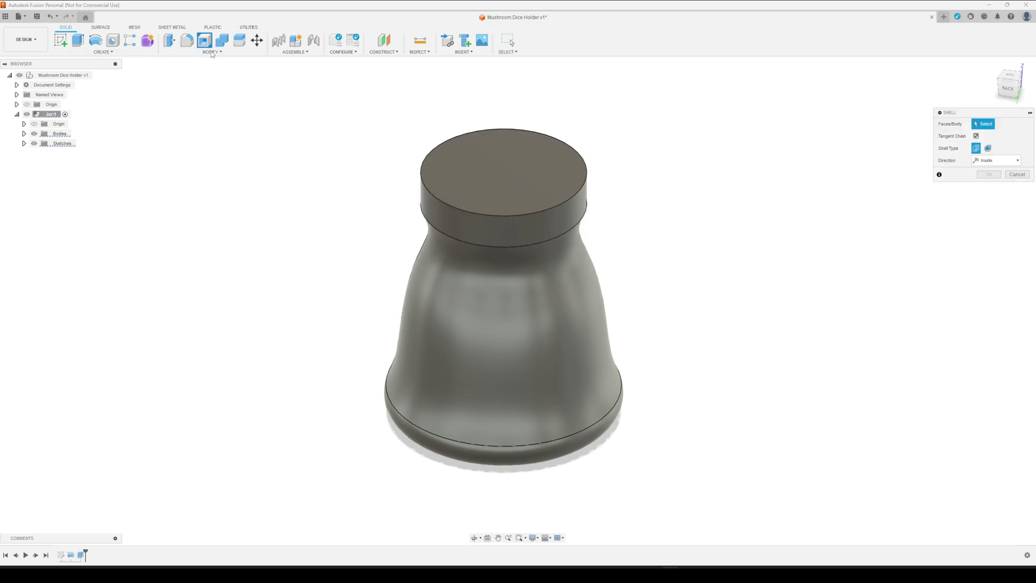
click(477, 175)
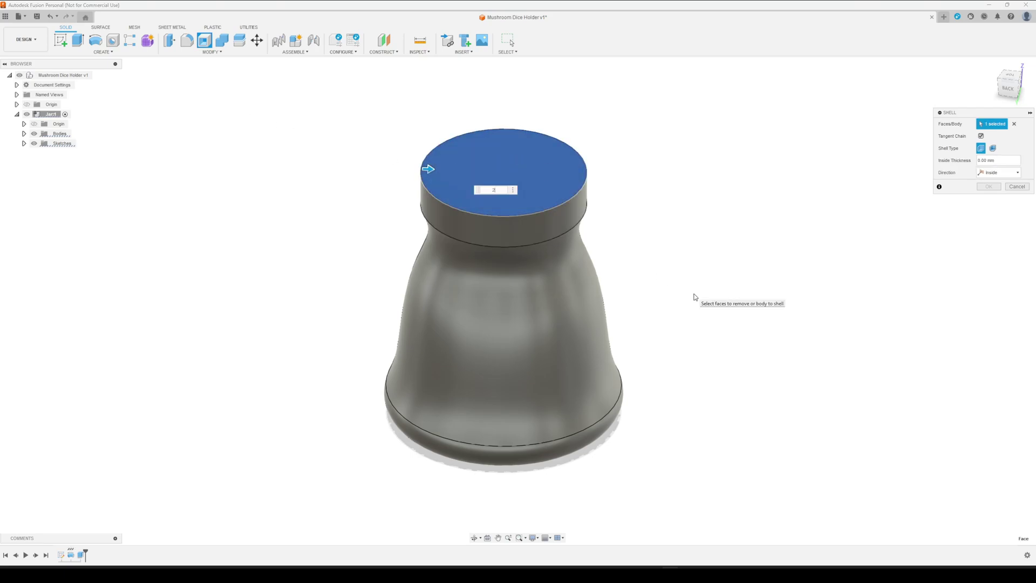
shift+middle_drag(673, 301, 709, 313)
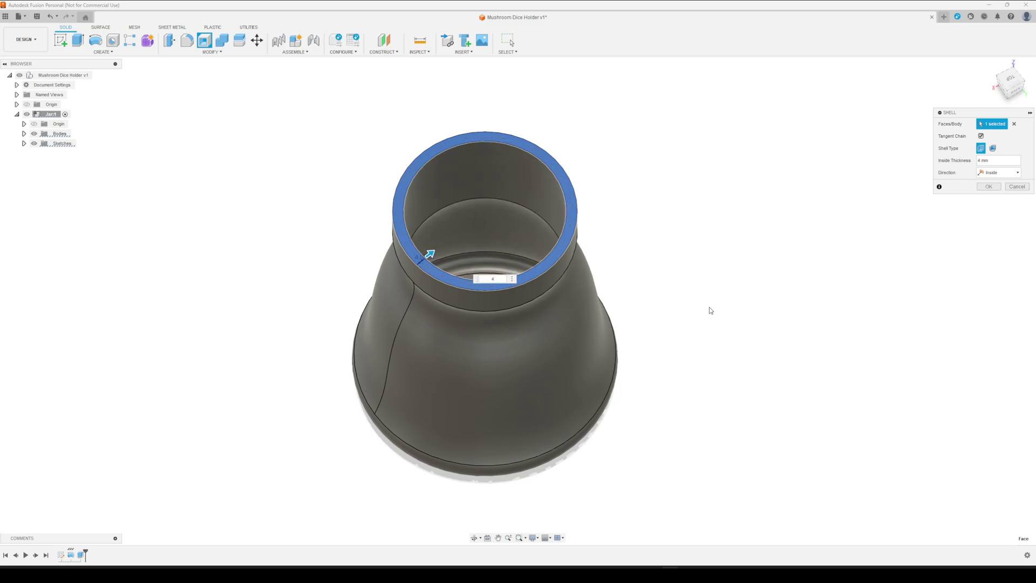
key(Return)
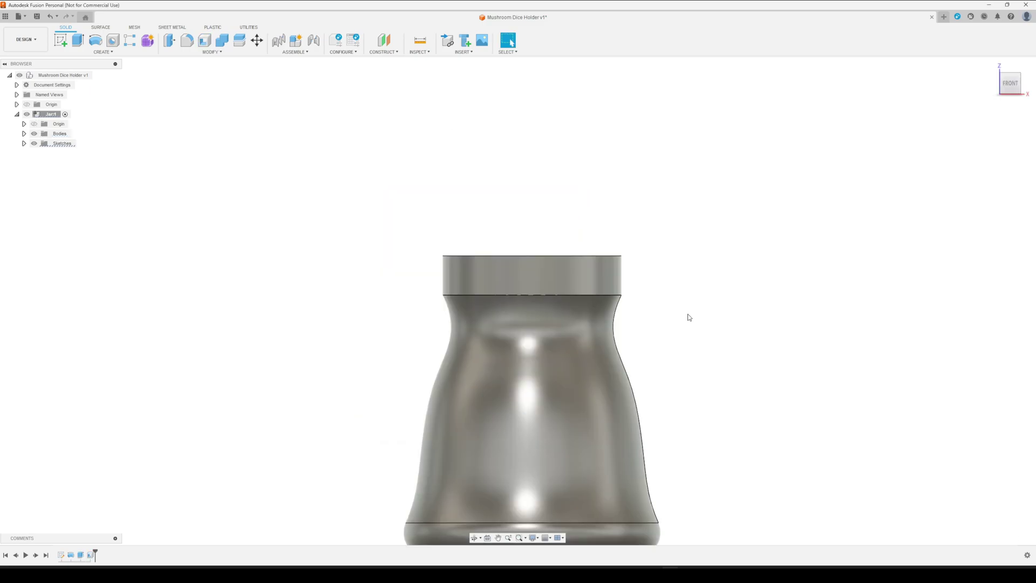
On a new front-plane sketch, draw a 10 mm horizontal line from the jar's top-right corner.
click(61, 39)
click(568, 404)
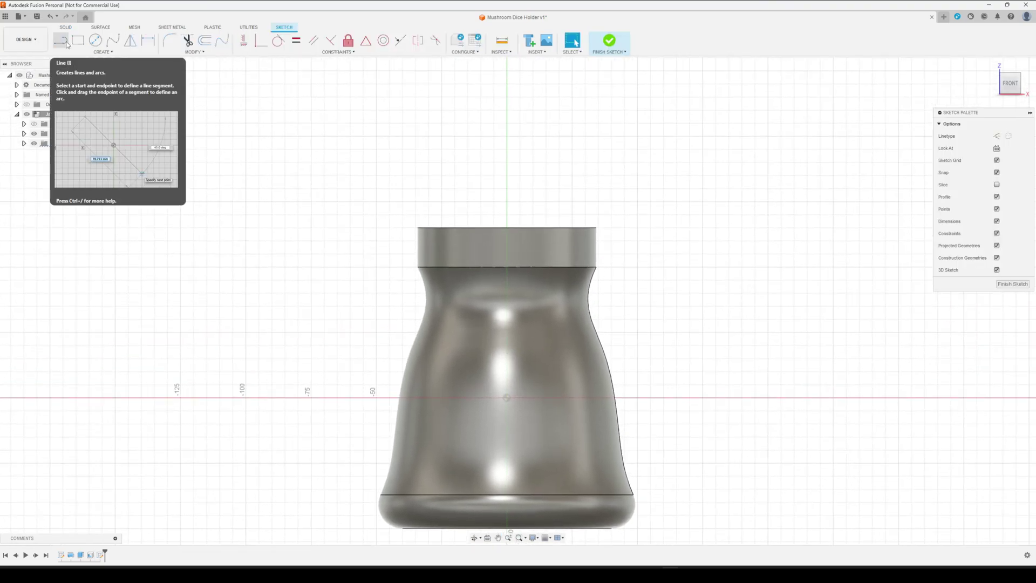
click(66, 42)
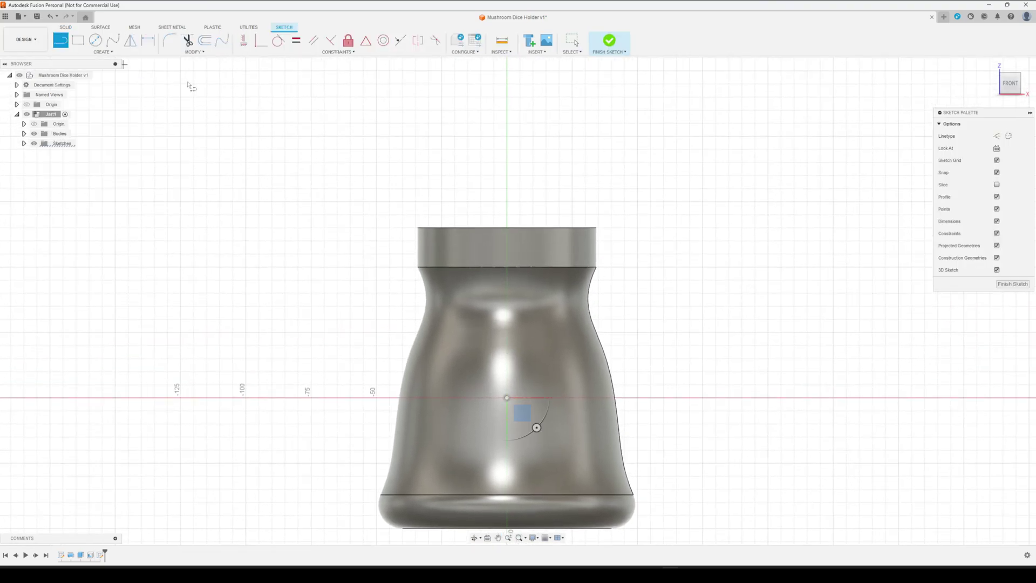
click(598, 267)
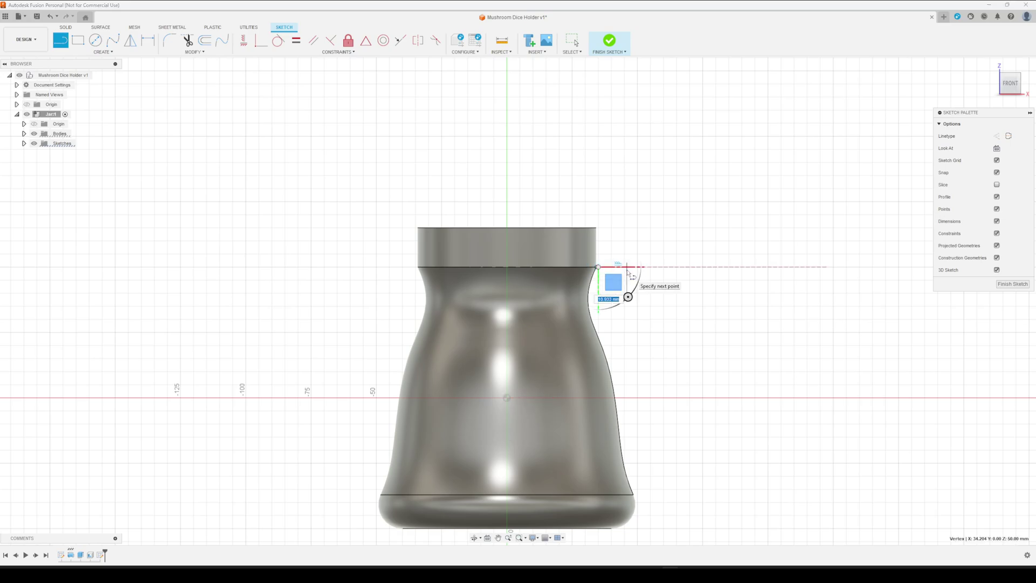
scroll(628, 272, up, 1)
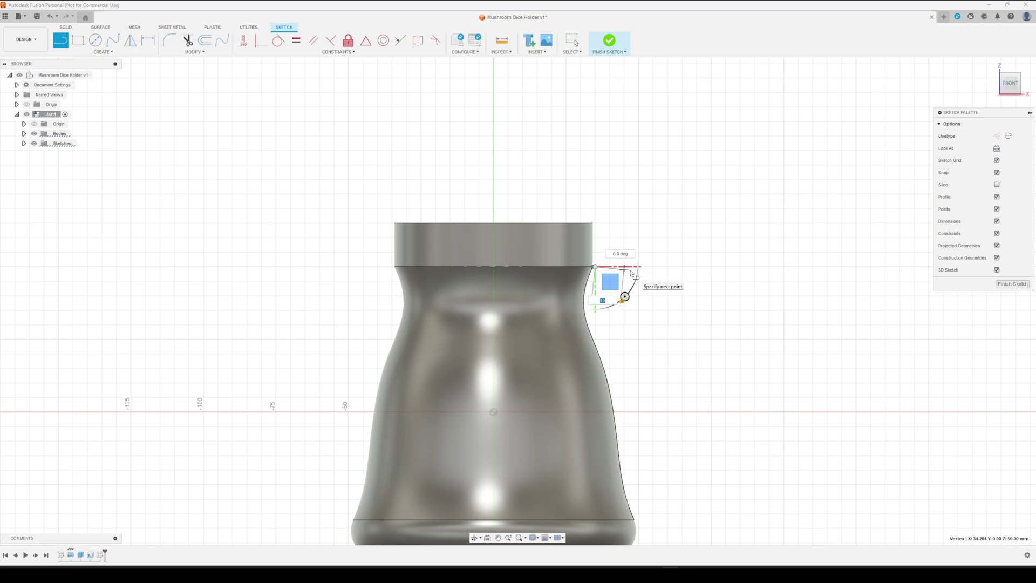
key(Return)
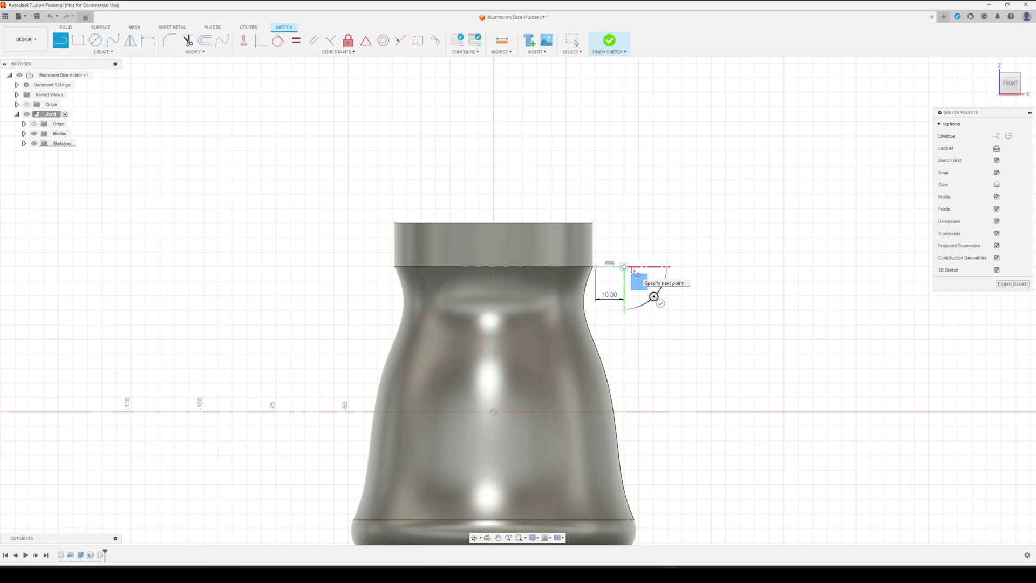
key(Escape)
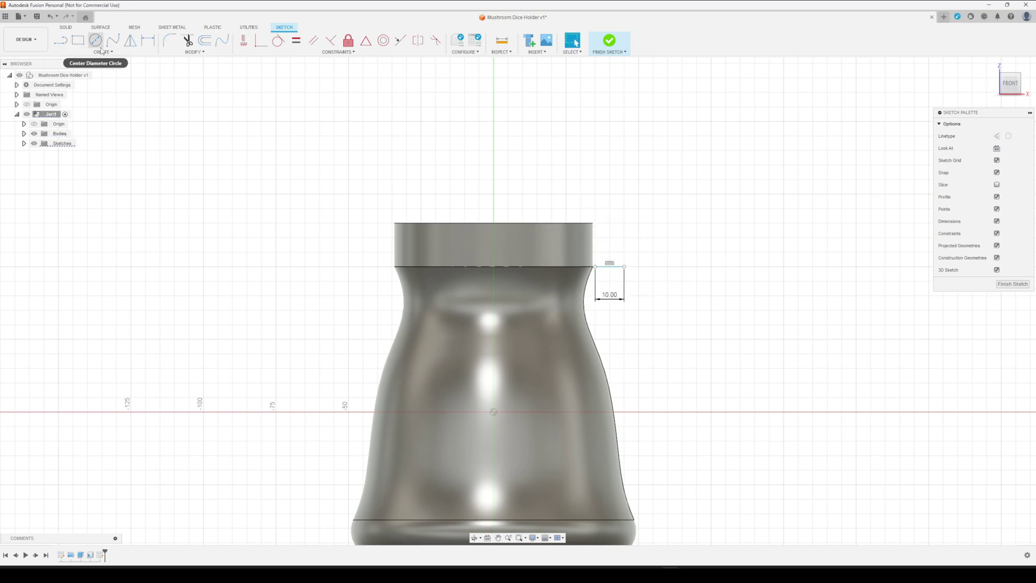
Add a tangent arc curving upward from the 10 mm line's end.
click(102, 51)
mouse_move(107, 86)
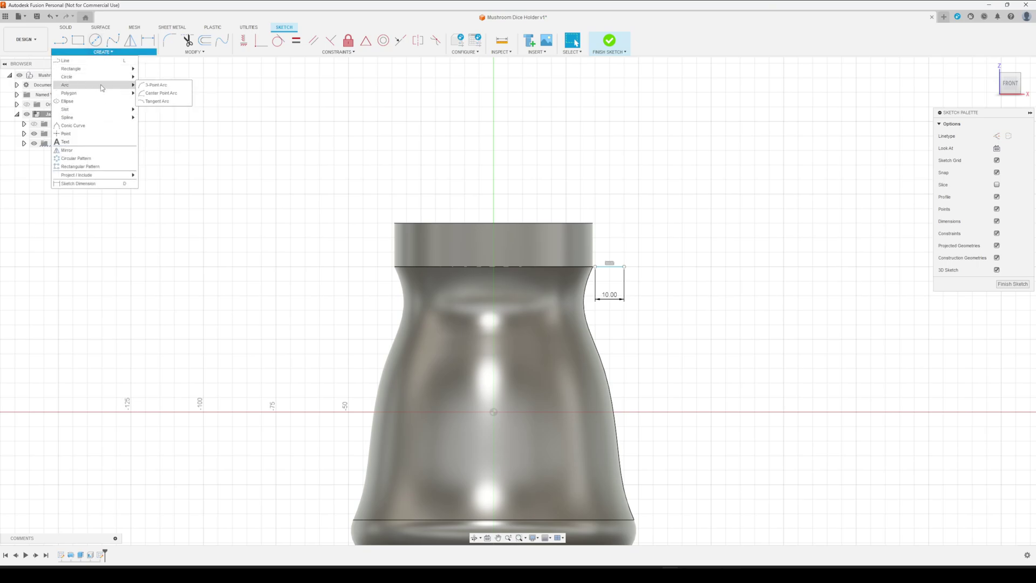
click(156, 101)
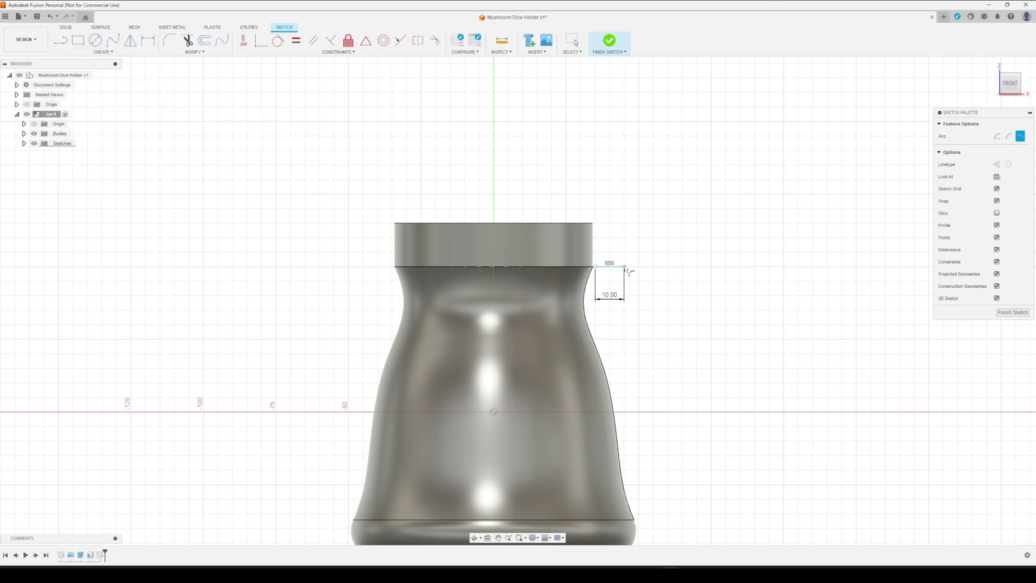
click(624, 266)
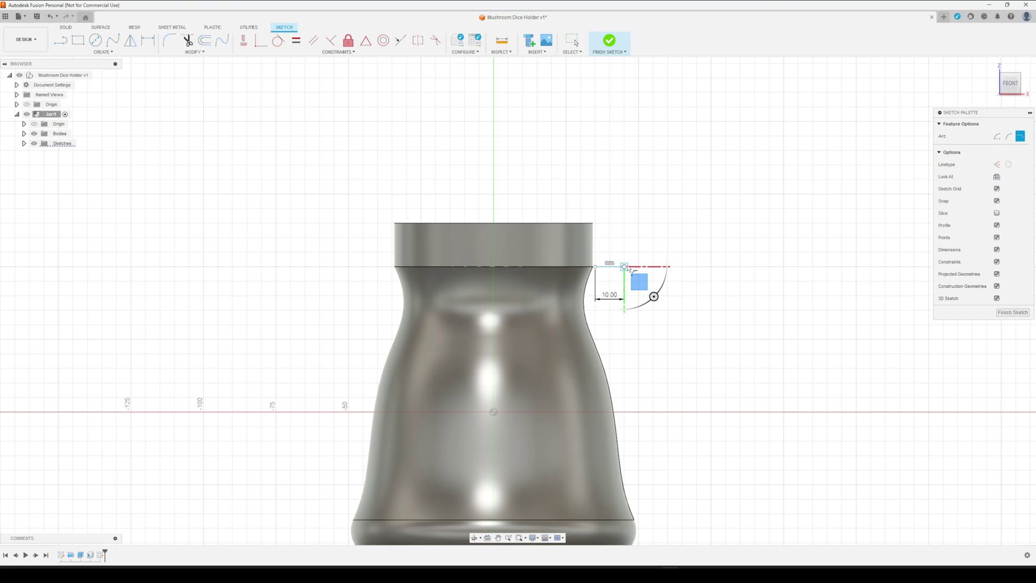
click(646, 244)
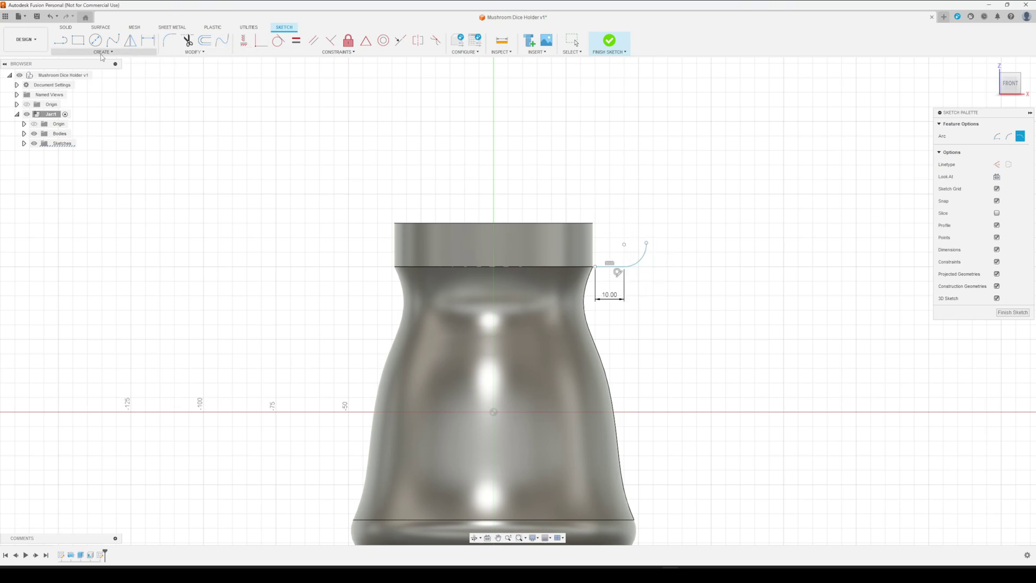
click(102, 52)
scroll(190, 204, down, 2)
middle_drag(219, 211, 230, 294)
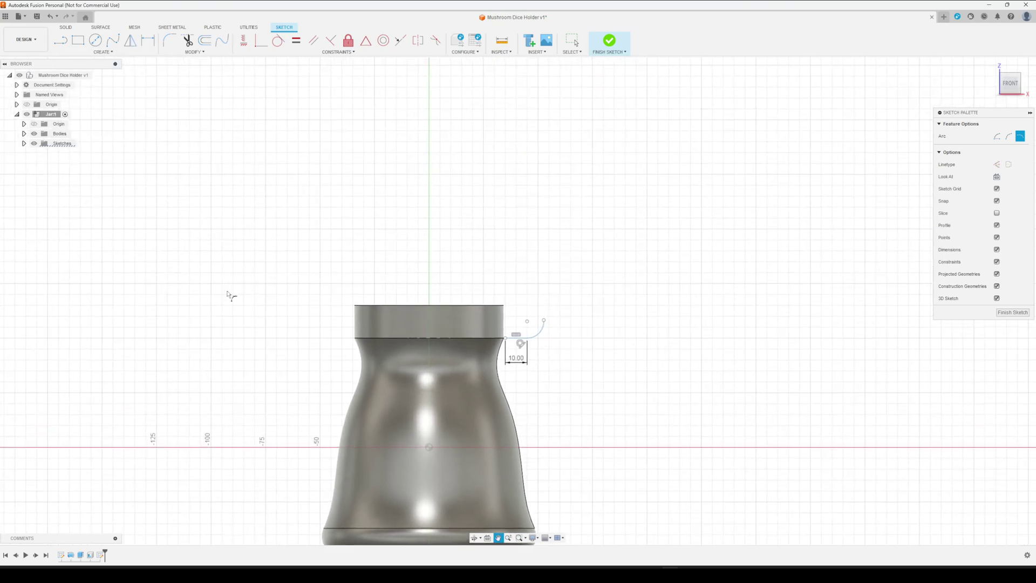
Draw a control point spline from the arc's end curving up to the centre axis.
click(82, 52)
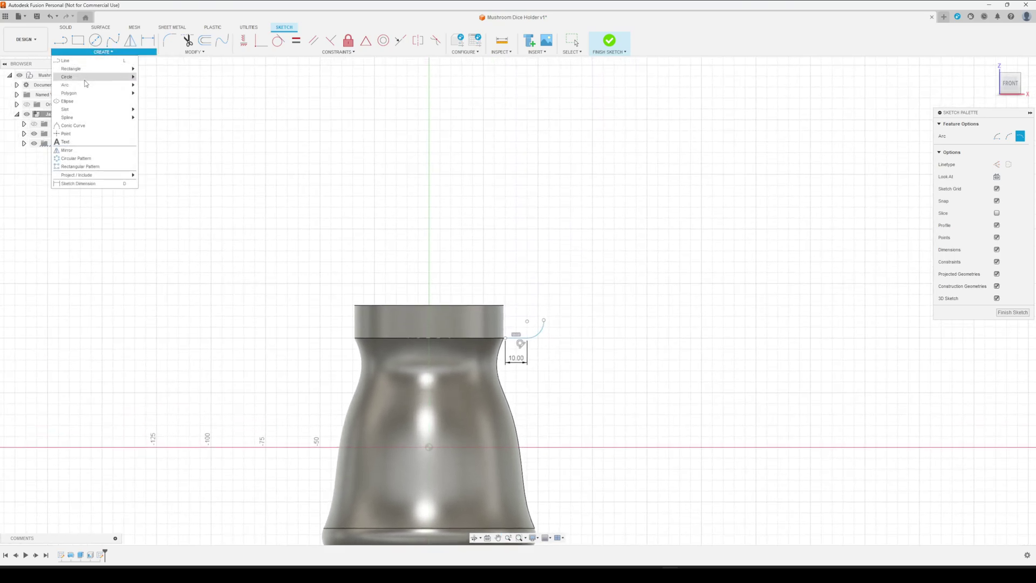
mouse_move(80, 117)
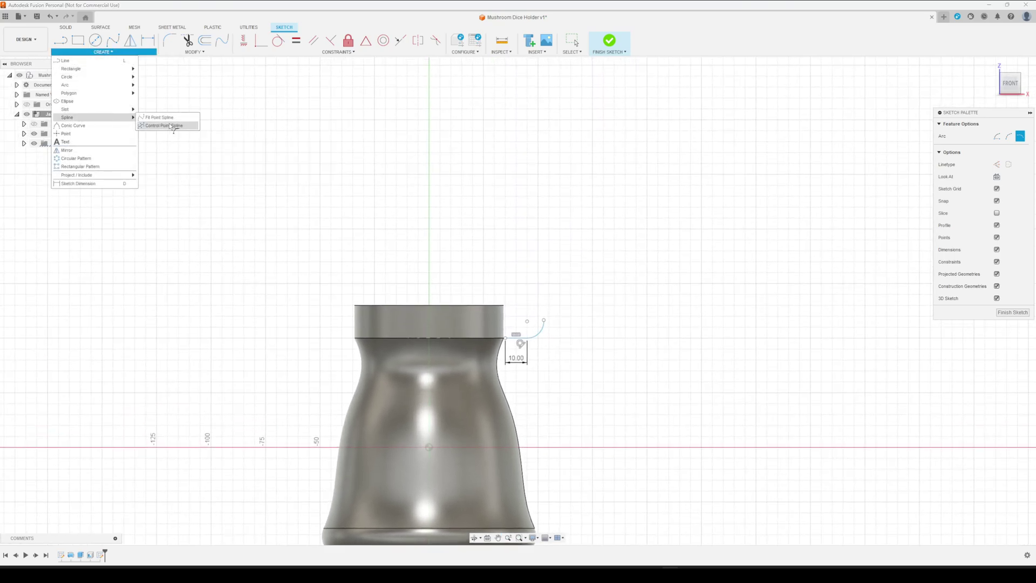
click(165, 125)
click(544, 320)
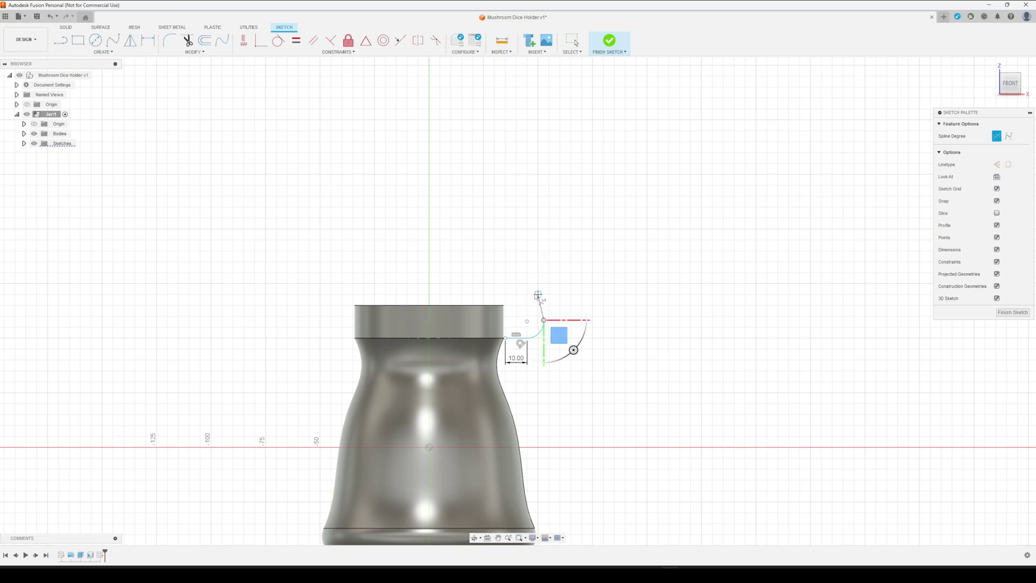
click(538, 295)
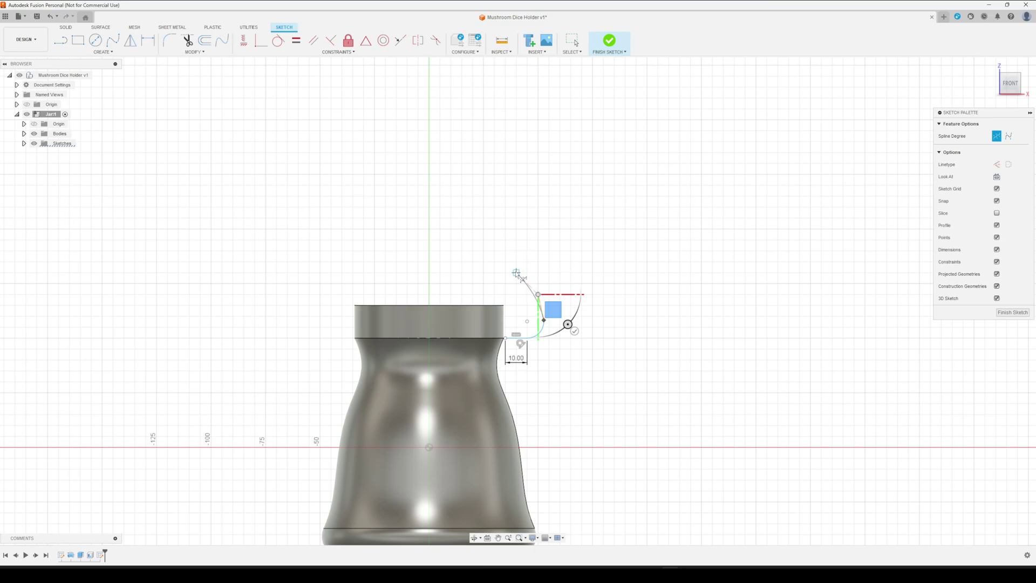
click(517, 273)
click(454, 245)
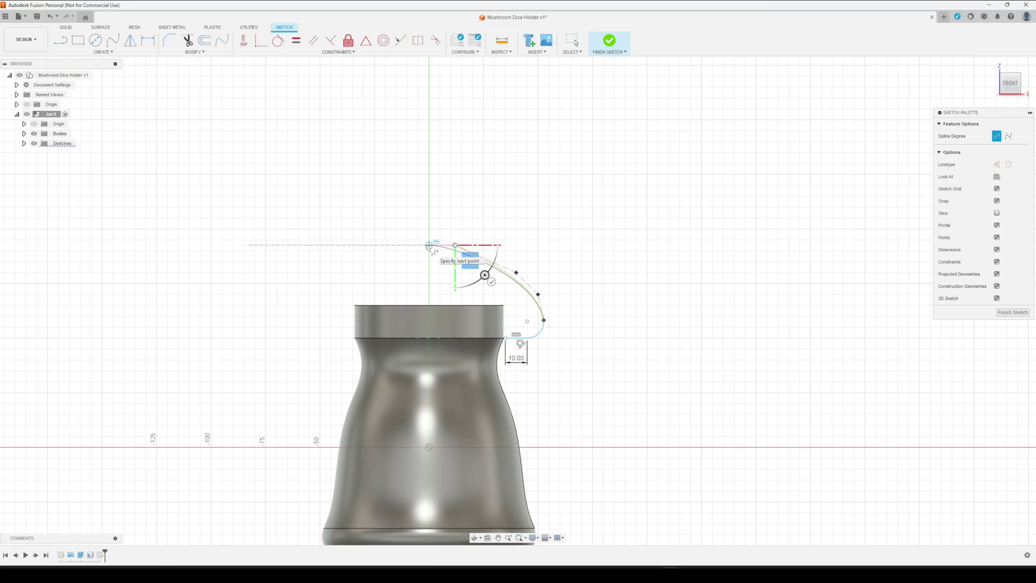
double_click(429, 246)
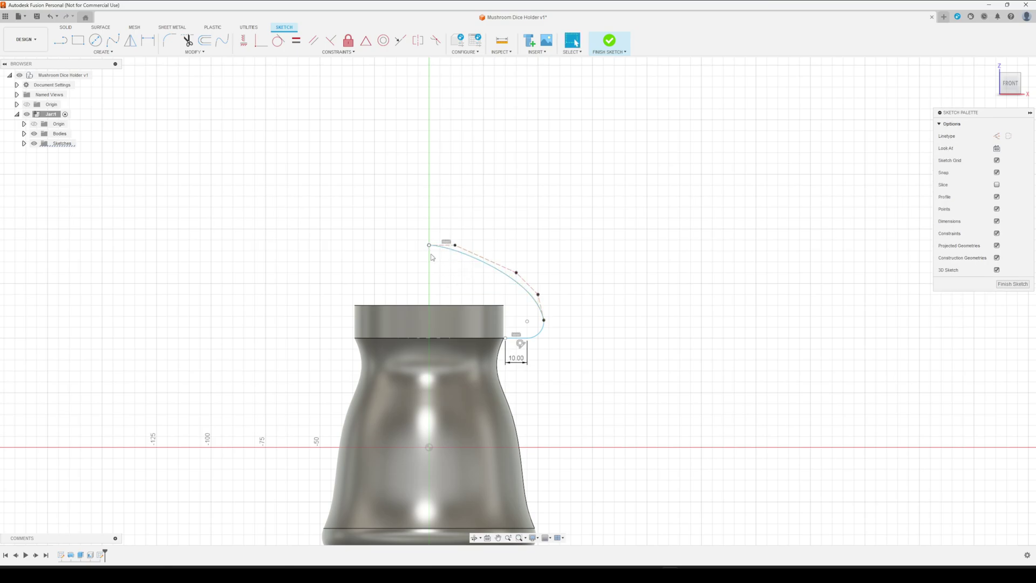
Close the cap half-profile with a vertical line down the axis and a horizontal line back.
click(61, 40)
click(429, 245)
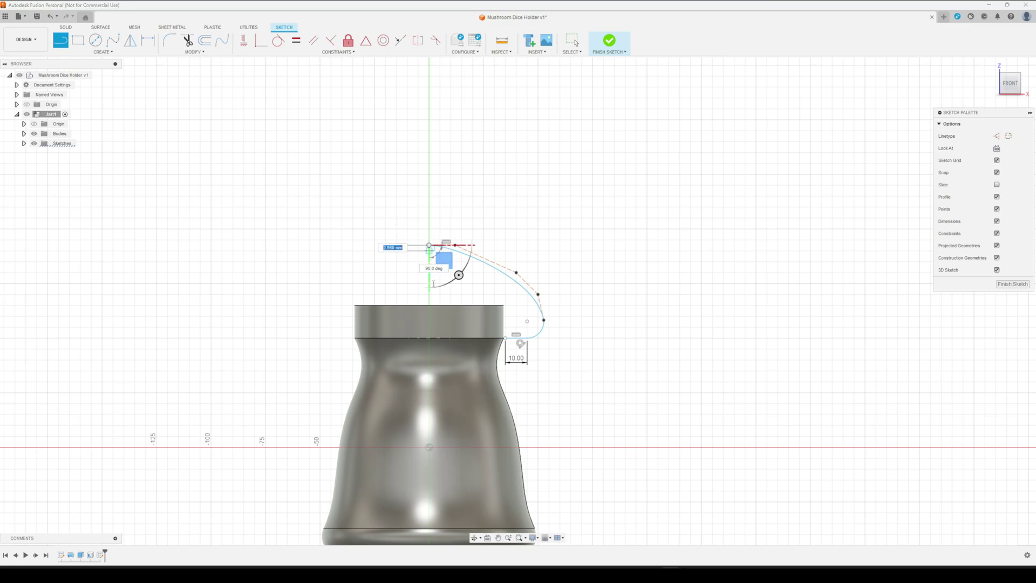
click(430, 338)
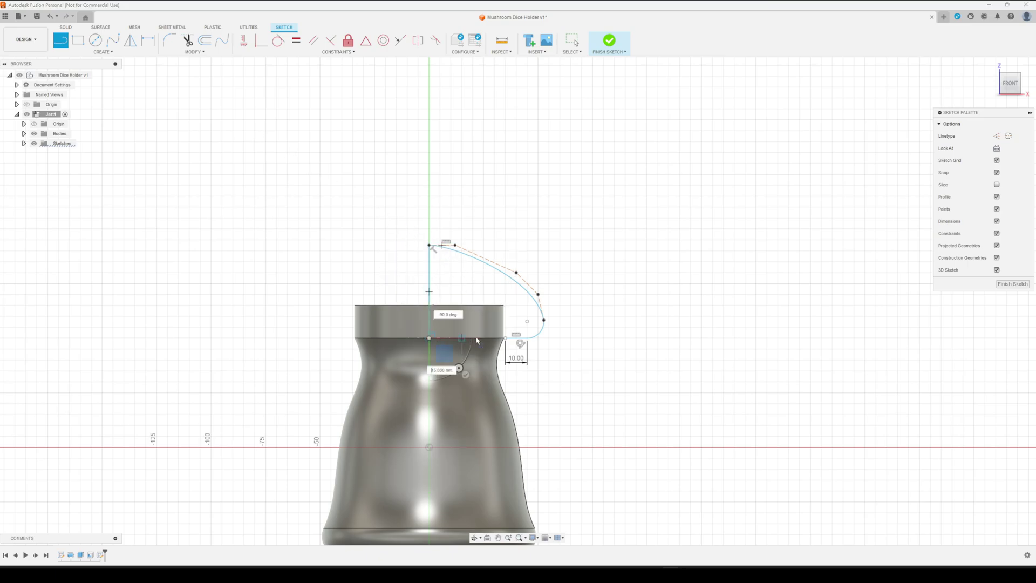
click(505, 338)
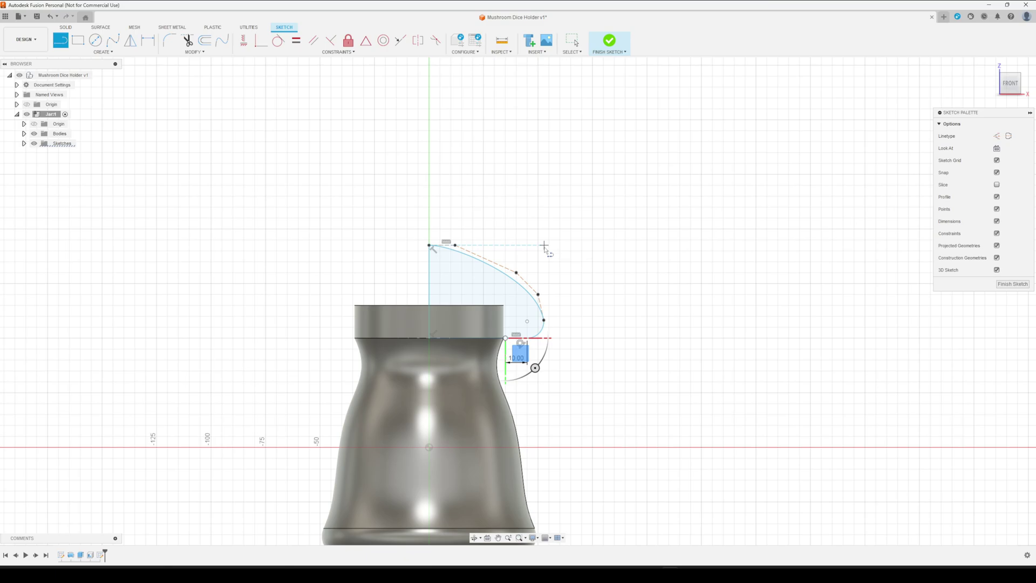
key(Escape)
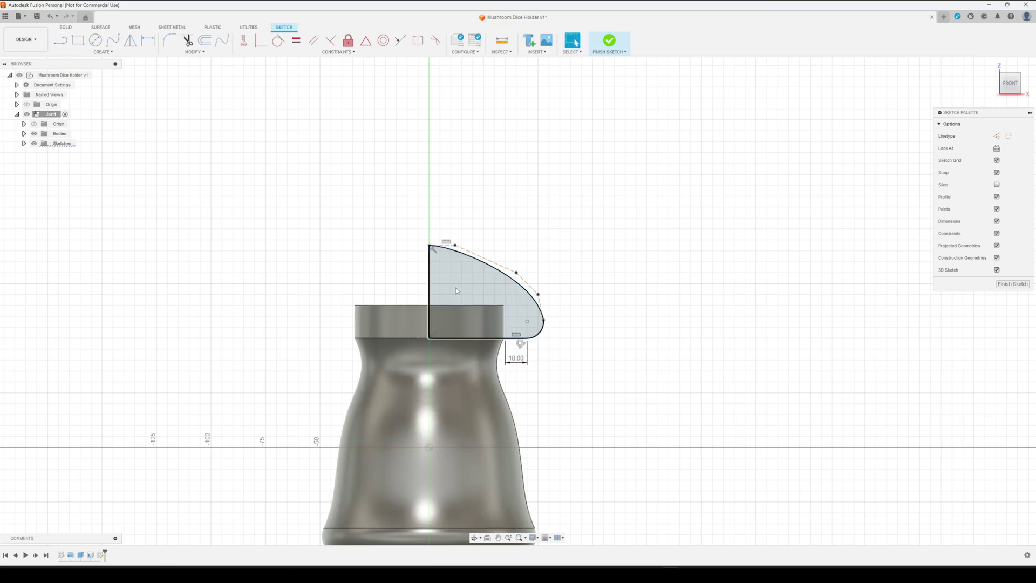
Finish the sketch and revolve the cap profile 360° about the vertical line as a new body.
click(1013, 284)
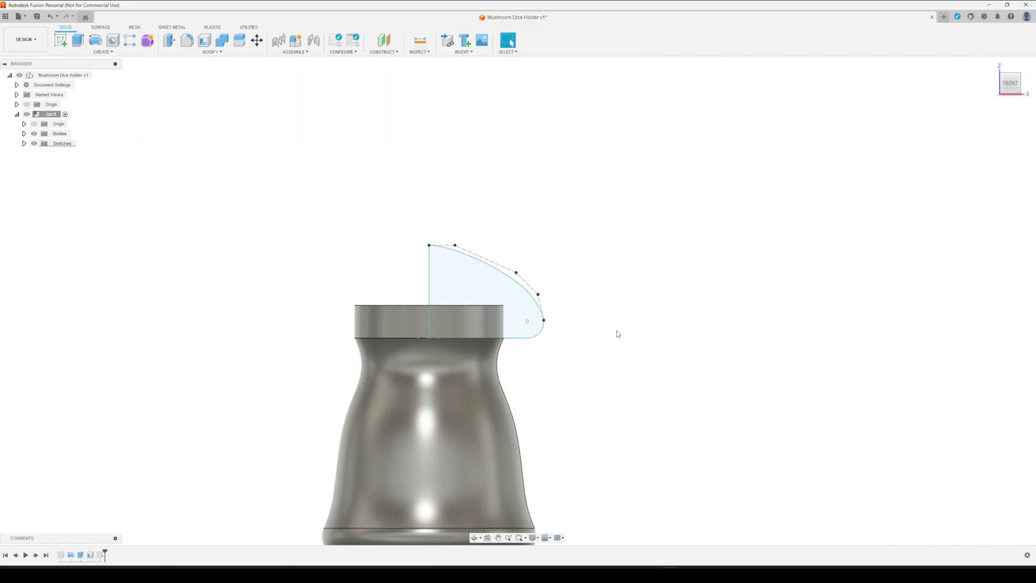
scroll(489, 302, down, 2)
scroll(488, 302, up, 2)
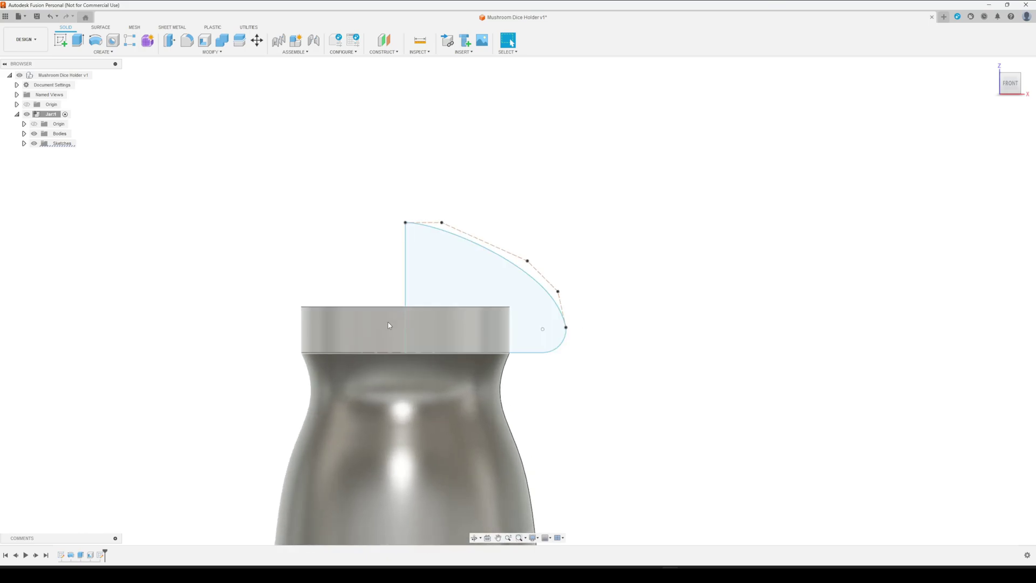
click(96, 40)
click(407, 276)
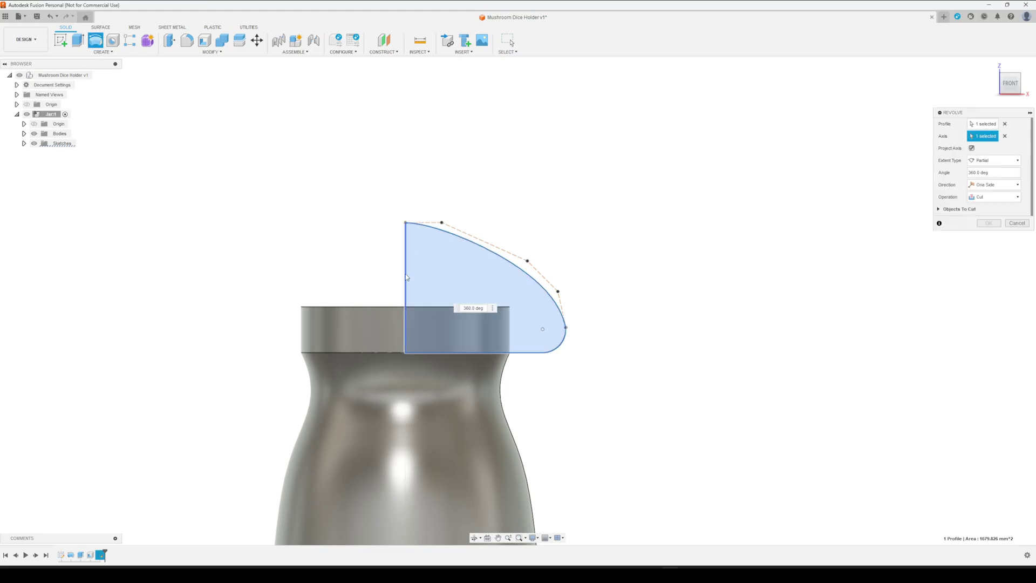
click(976, 198)
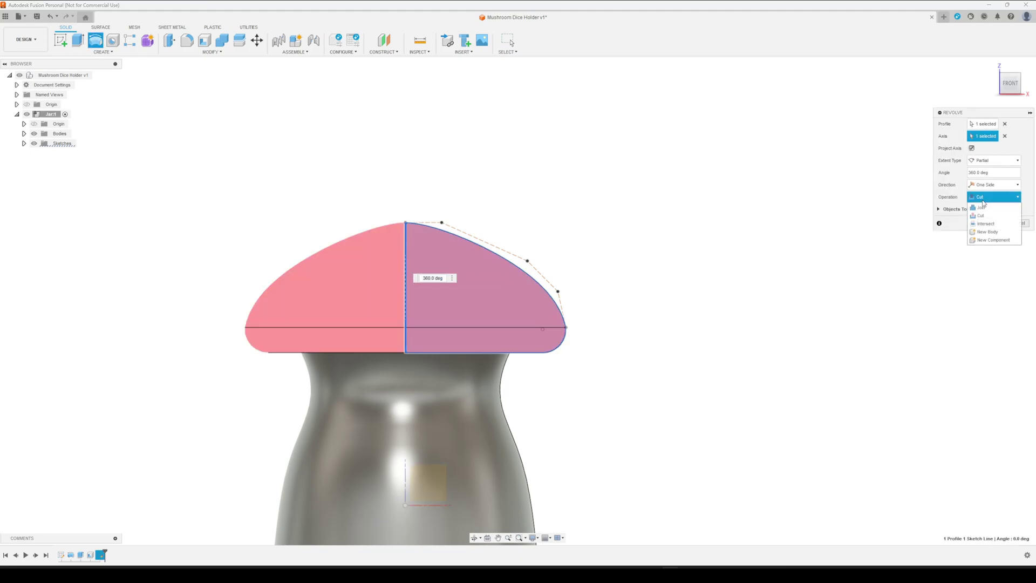
click(988, 232)
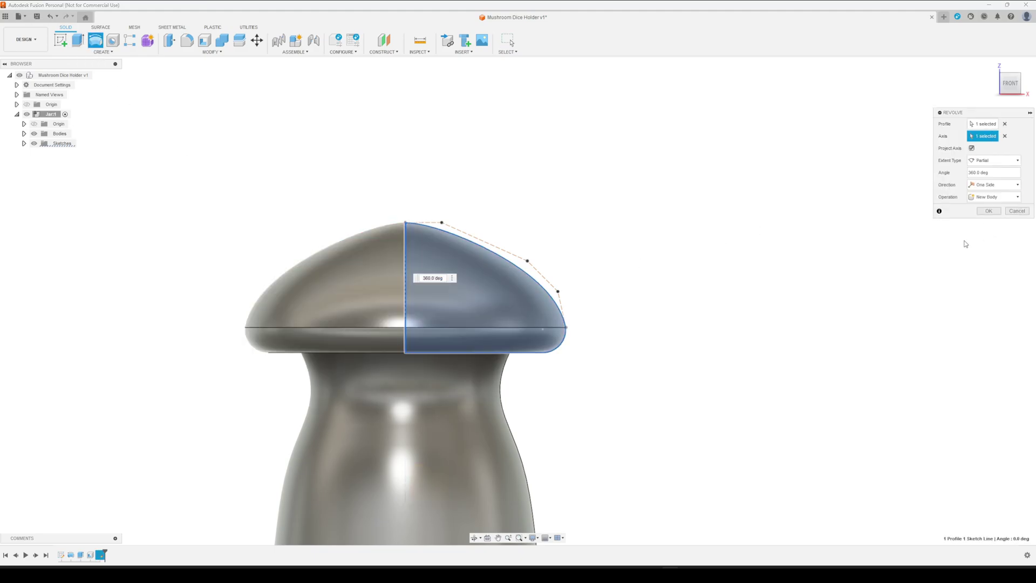
click(989, 211)
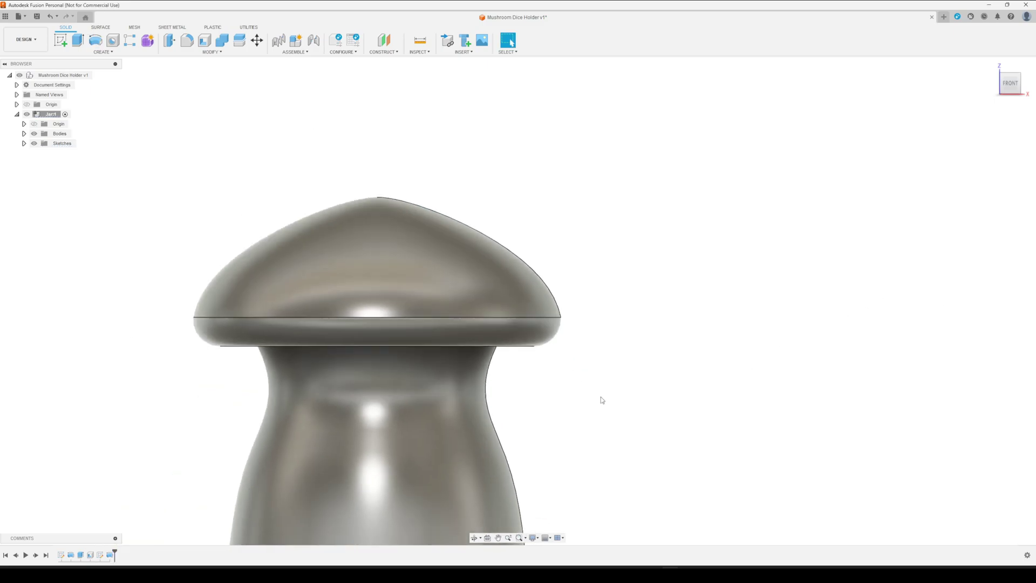
Check Extrude1's settings, then delete the 15 mm collar feature and confirm the warning.
middle_drag(601, 398, 240, 501)
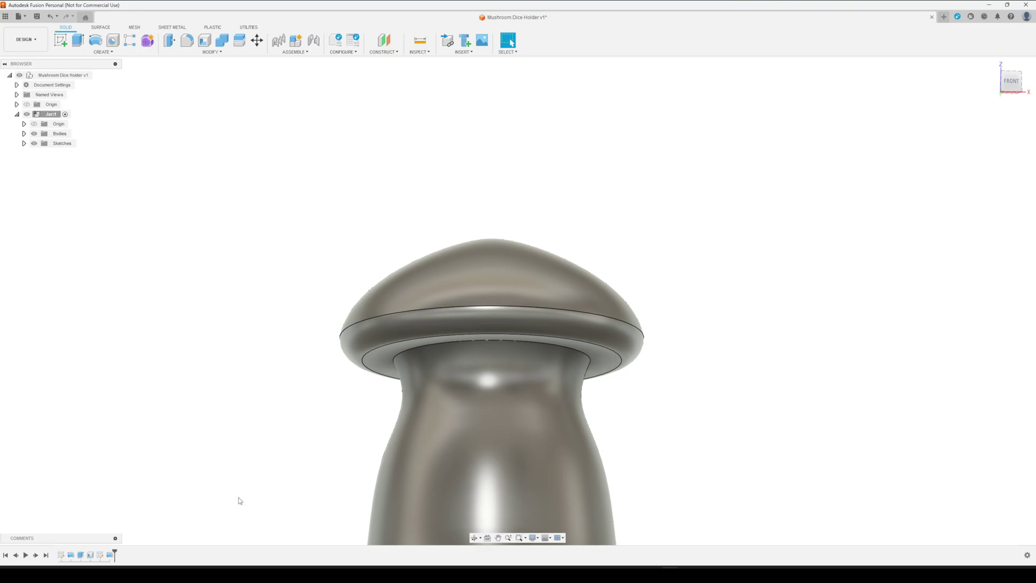
right_click(80, 556)
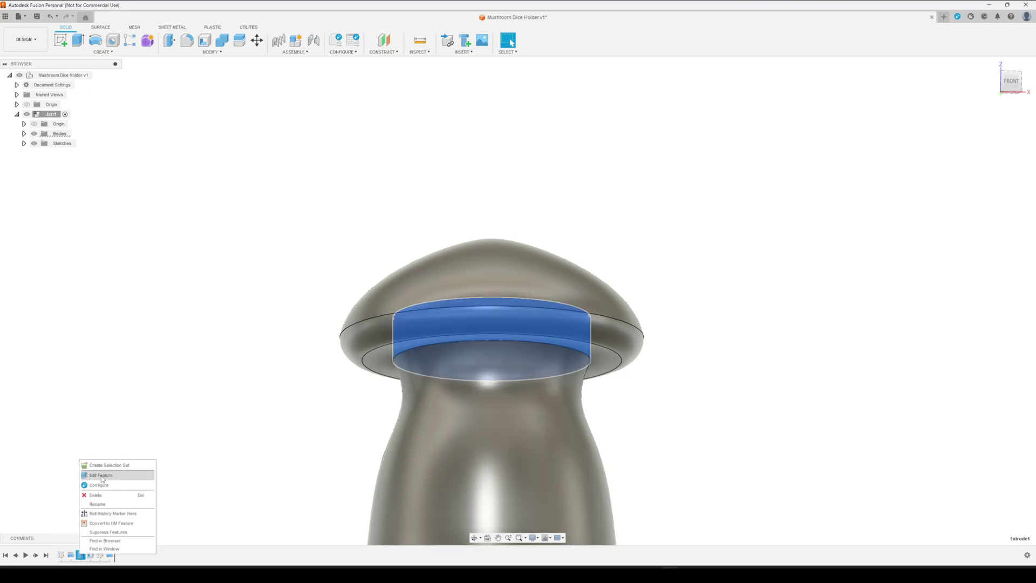
click(102, 476)
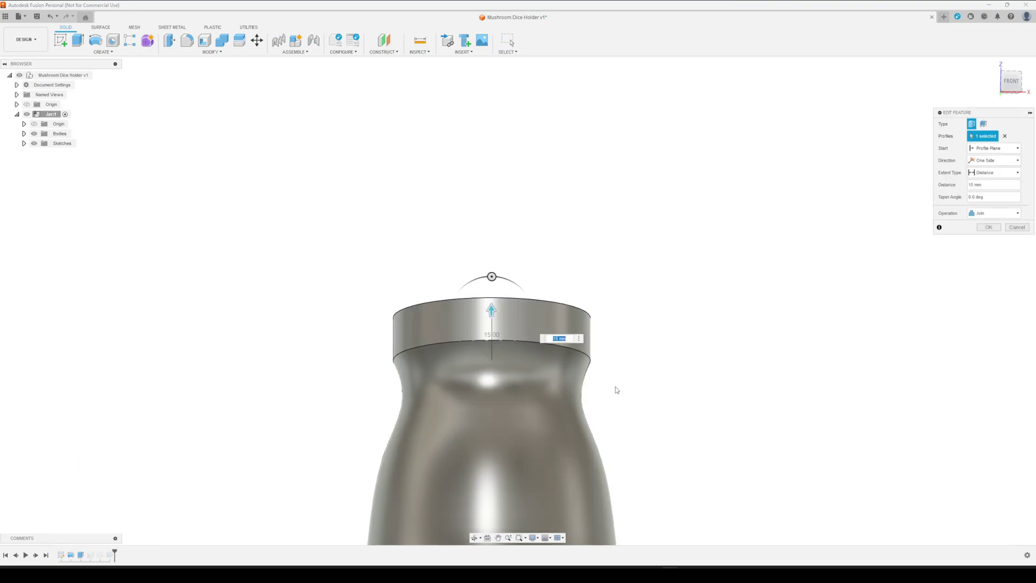
click(1016, 228)
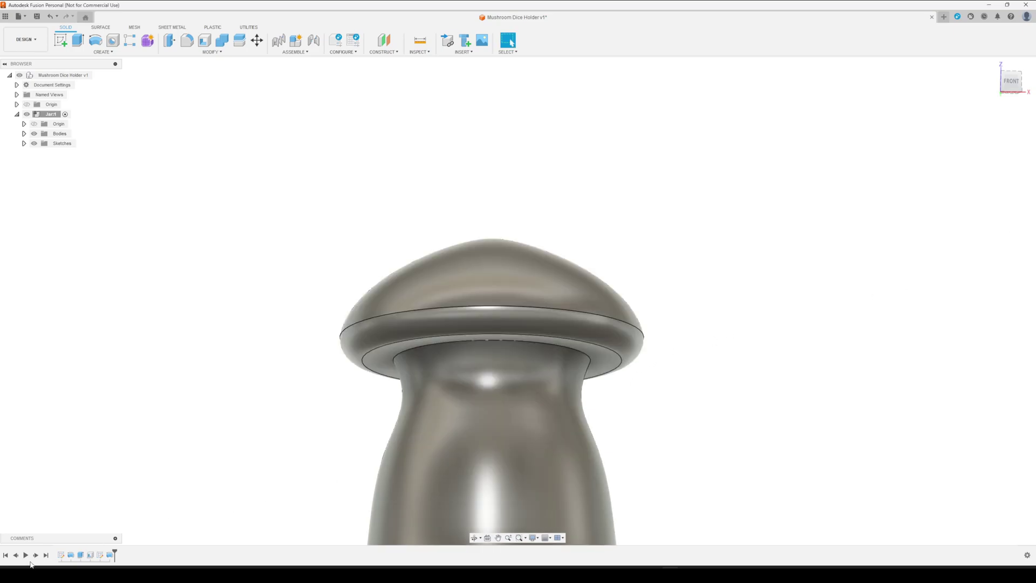
right_click(80, 556)
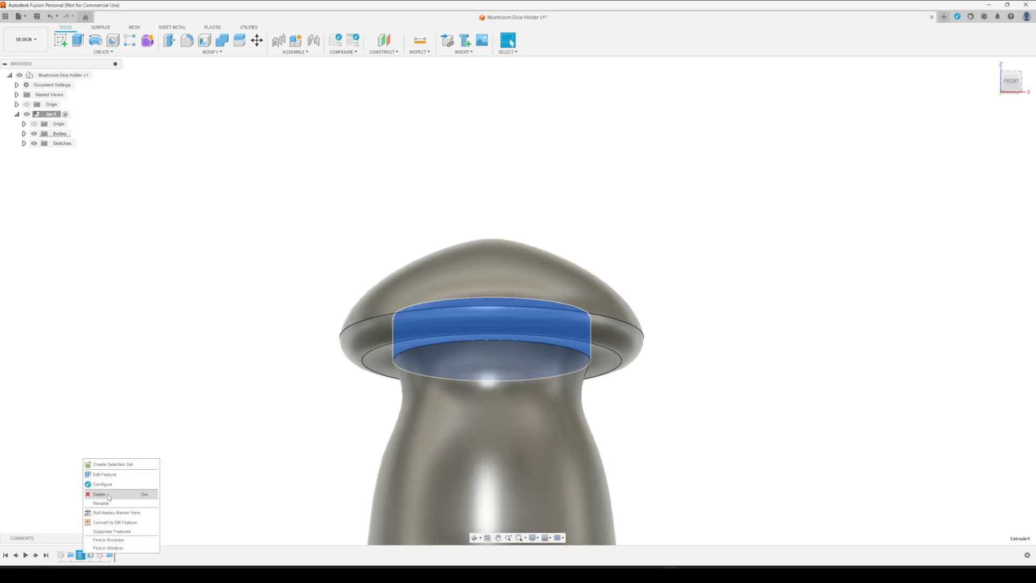
click(100, 494)
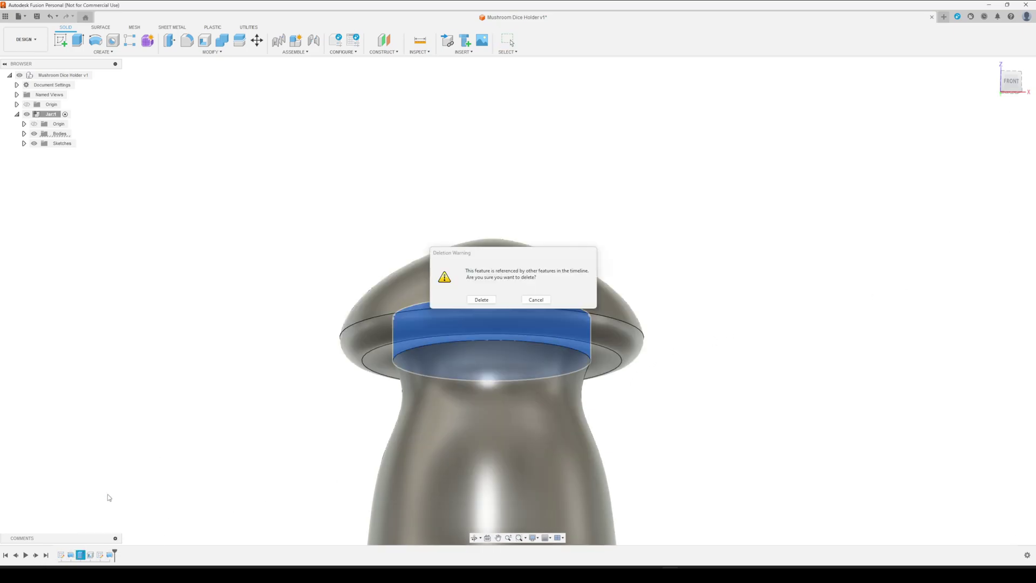
click(482, 299)
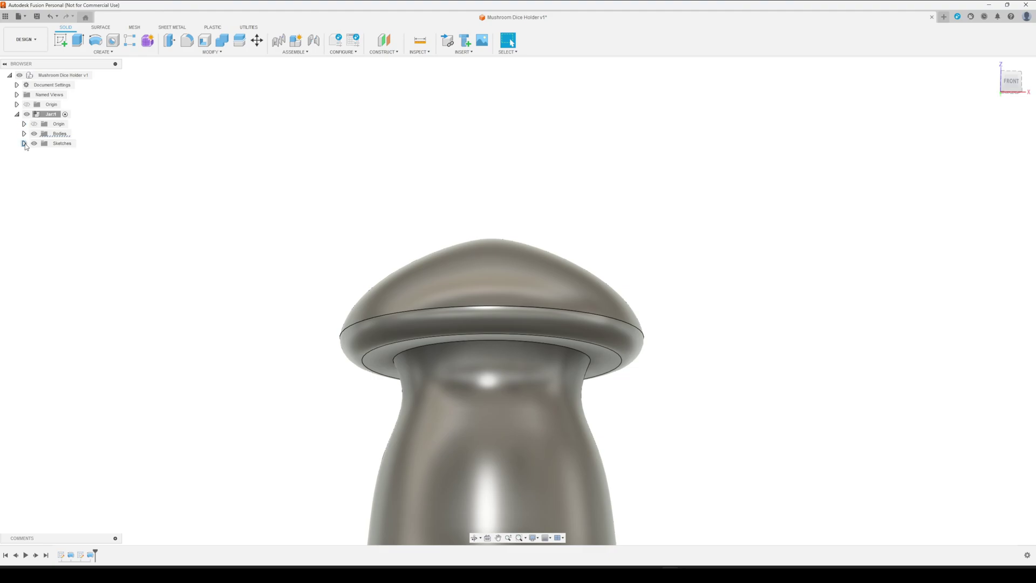
Expand the Bodies list and hide the mushroom cap body so only the jar shows.
click(24, 134)
click(41, 143)
click(41, 143)
click(41, 152)
Rename the jar body to Bottom and the cap body to Top.
right_click(64, 146)
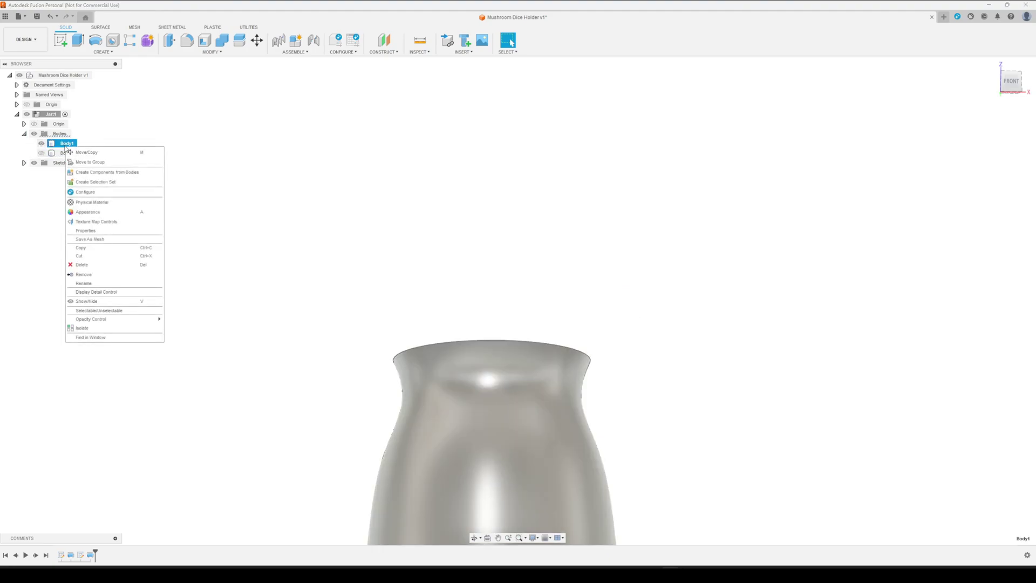
click(100, 287)
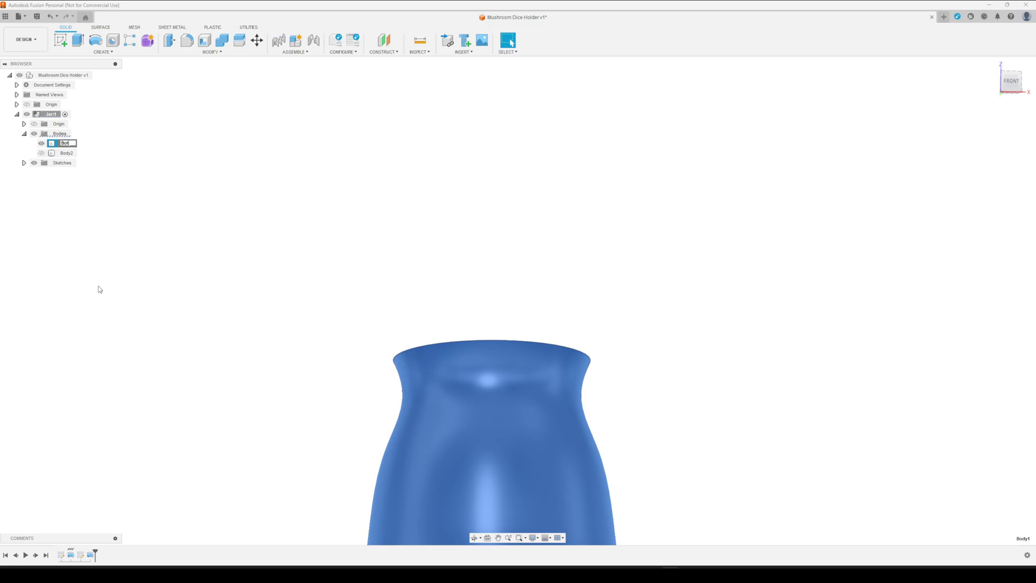
right_click(58, 154)
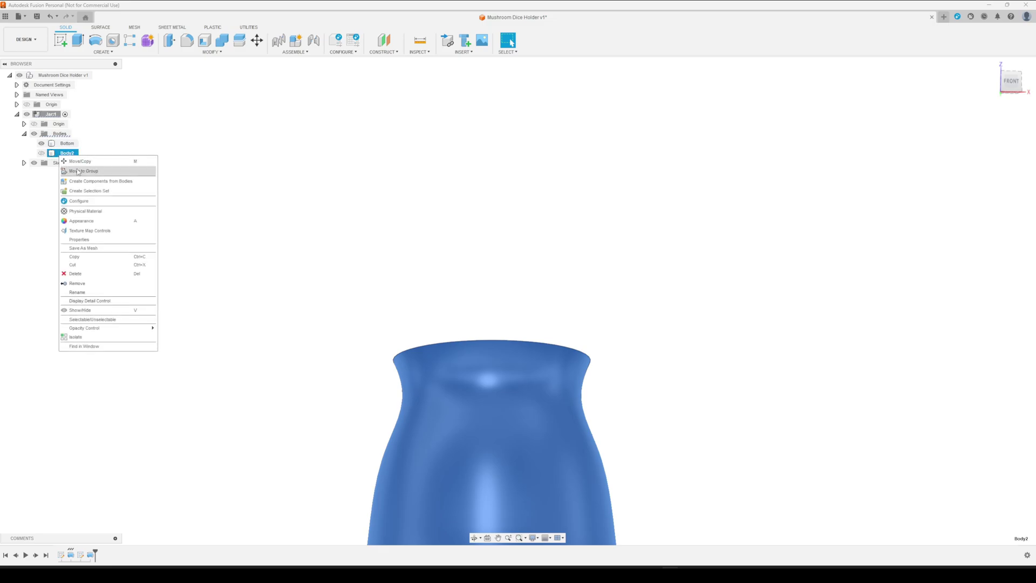
click(80, 292)
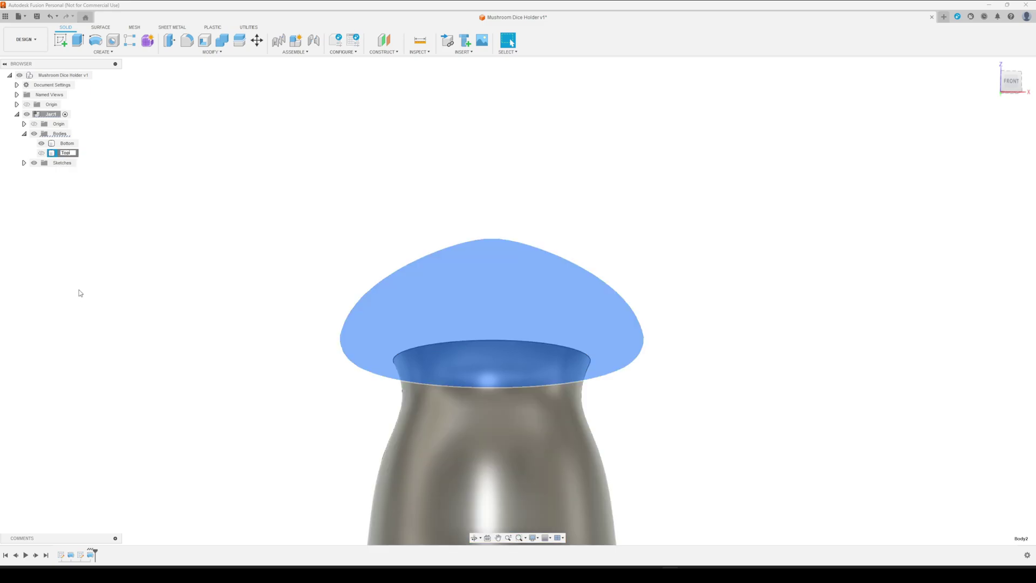
click(162, 303)
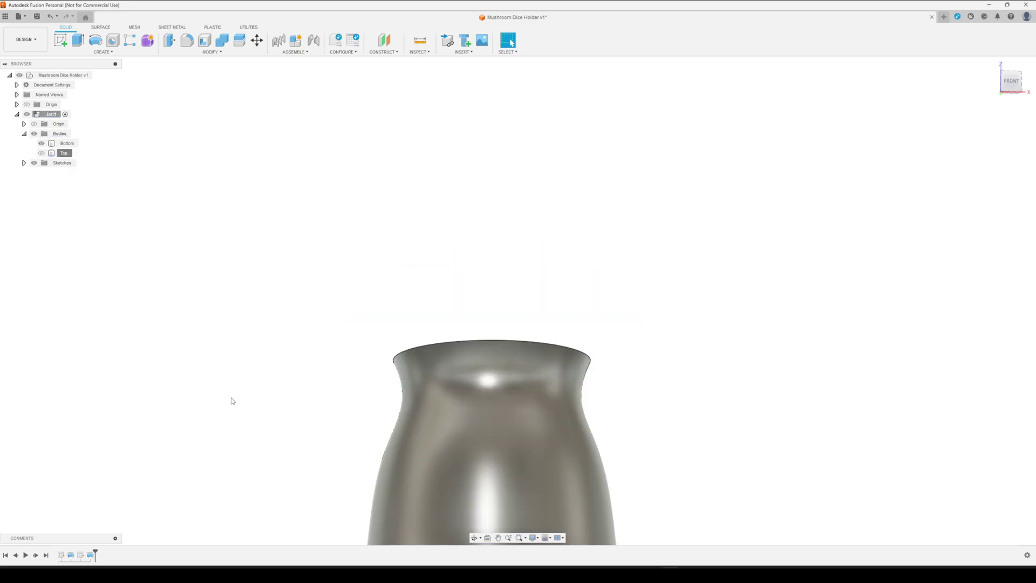
shift+middle_drag(243, 378, 247, 406)
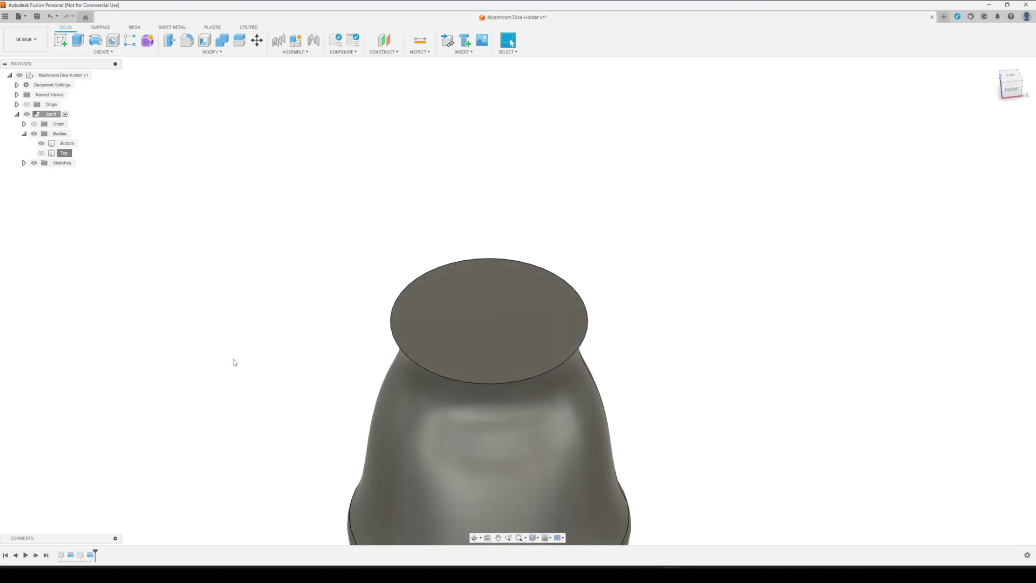
Sketch a circle on the jar's top face from the origin out to its inner edge.
click(61, 39)
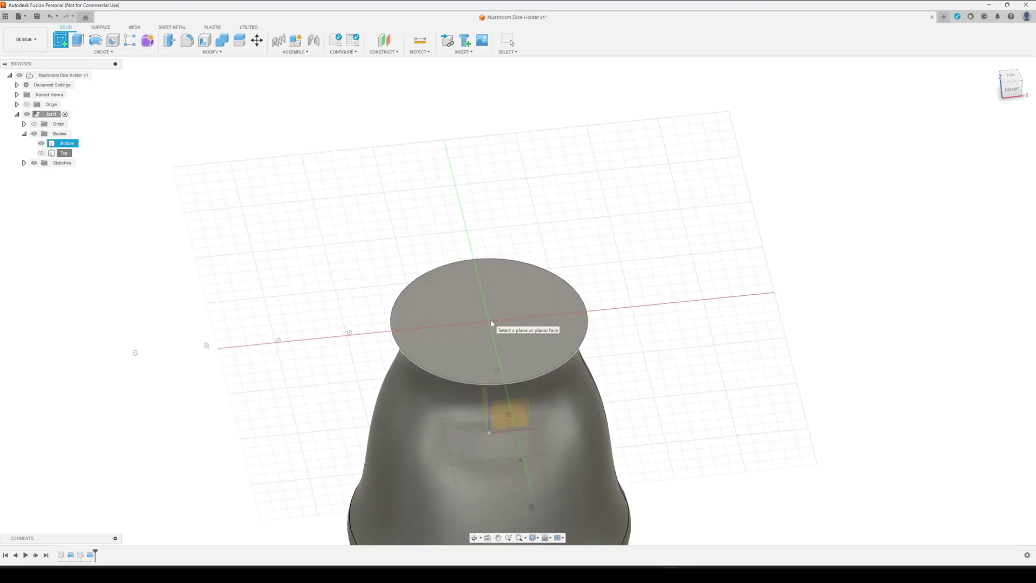
click(490, 323)
click(96, 40)
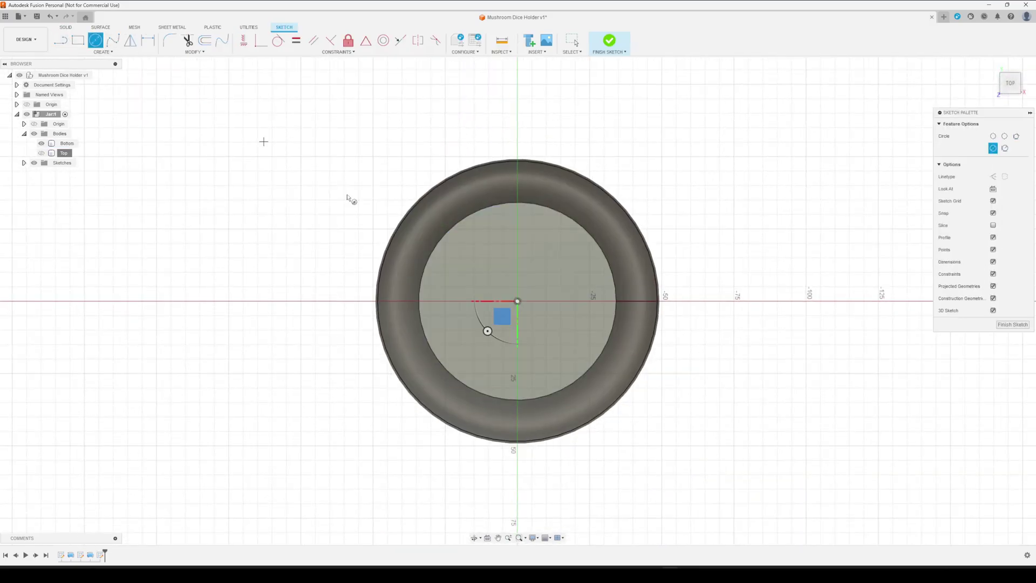
click(517, 301)
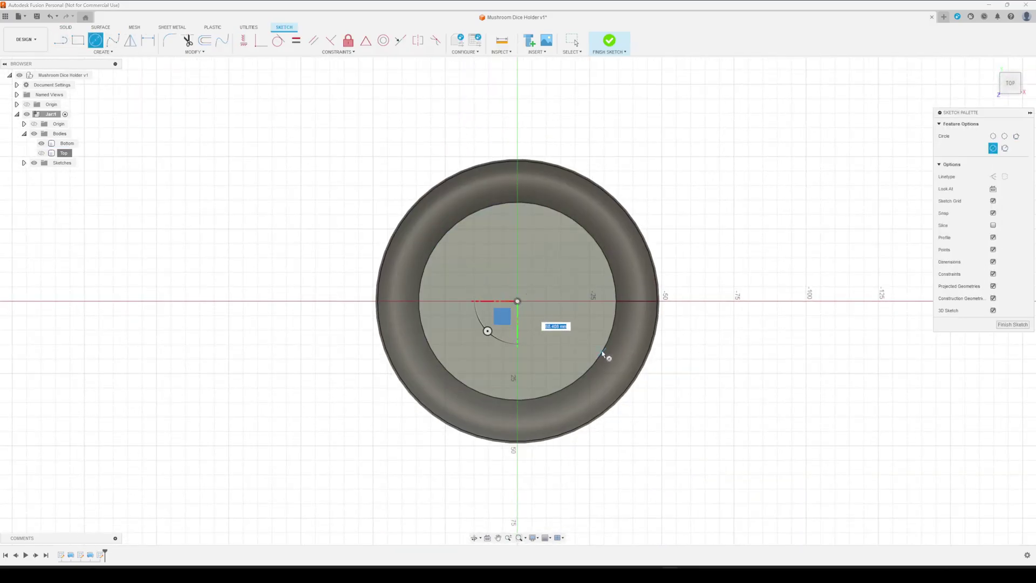
click(602, 354)
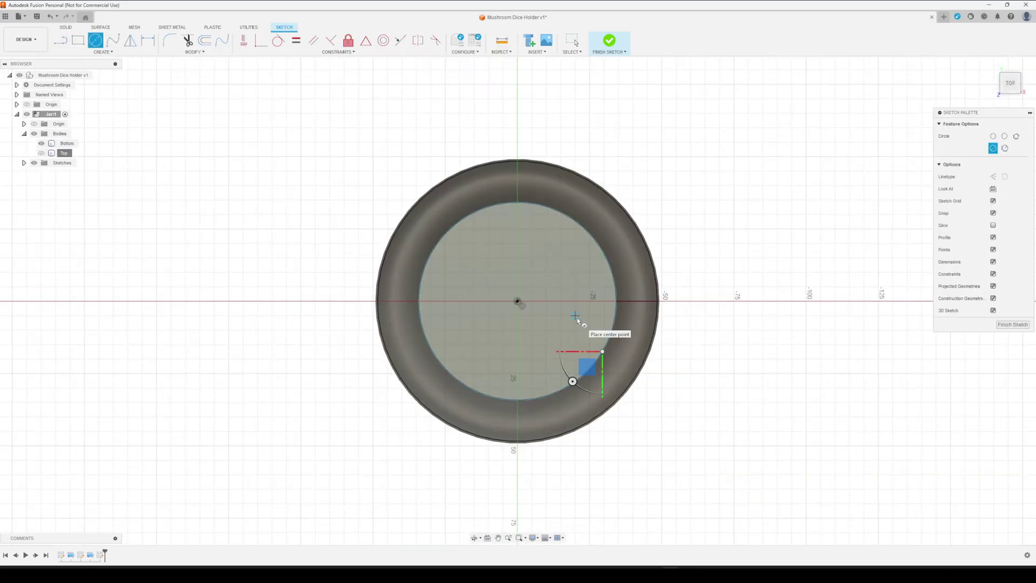
click(1010, 325)
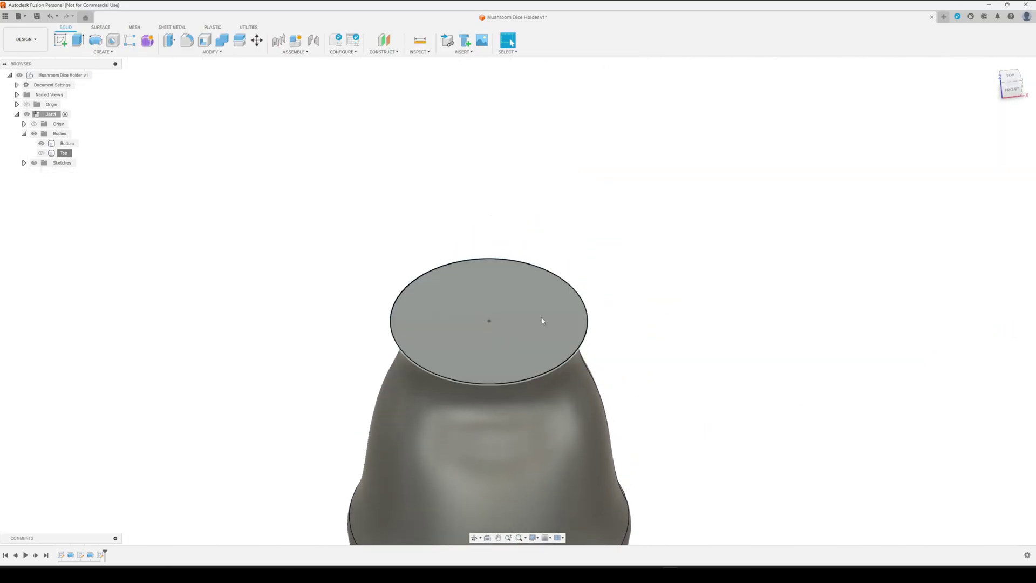
Extrude the circle 15 mm to form a solid disc on the jar.
click(541, 321)
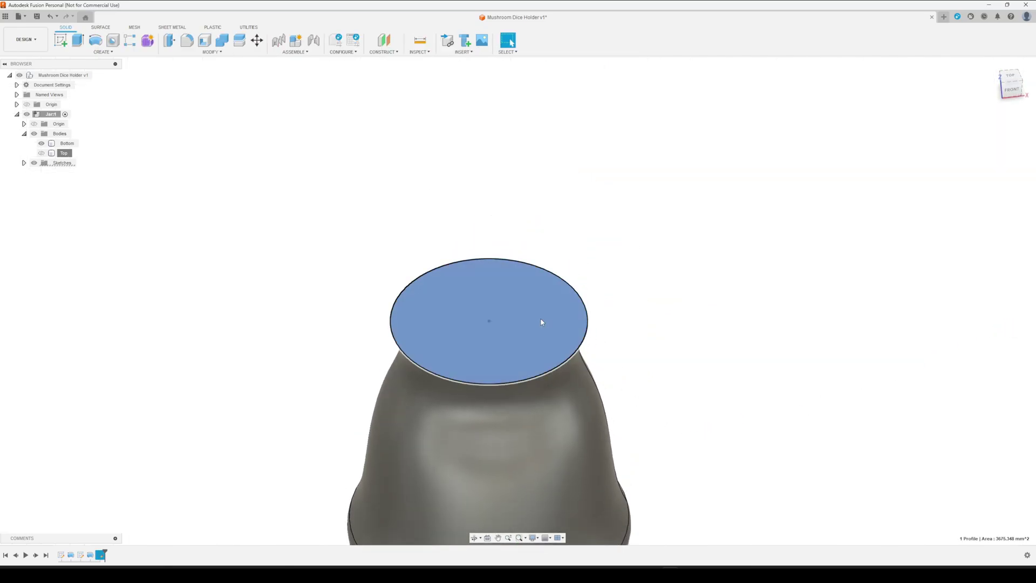
text(e)
text(15)
key(Return)
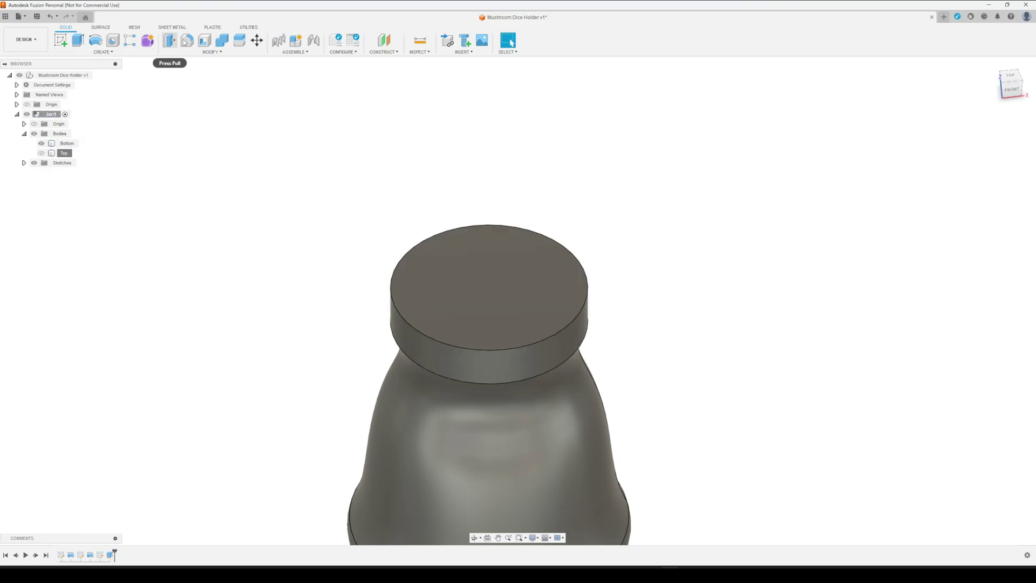
Shell the disc with a 4 mm inside thickness, removing its top face.
click(205, 40)
click(422, 266)
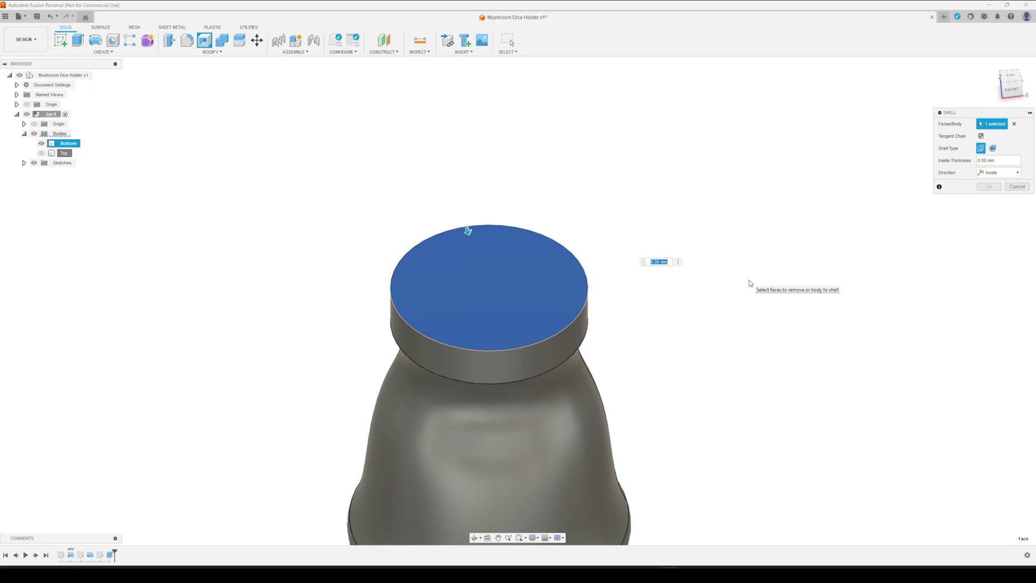
text(4)
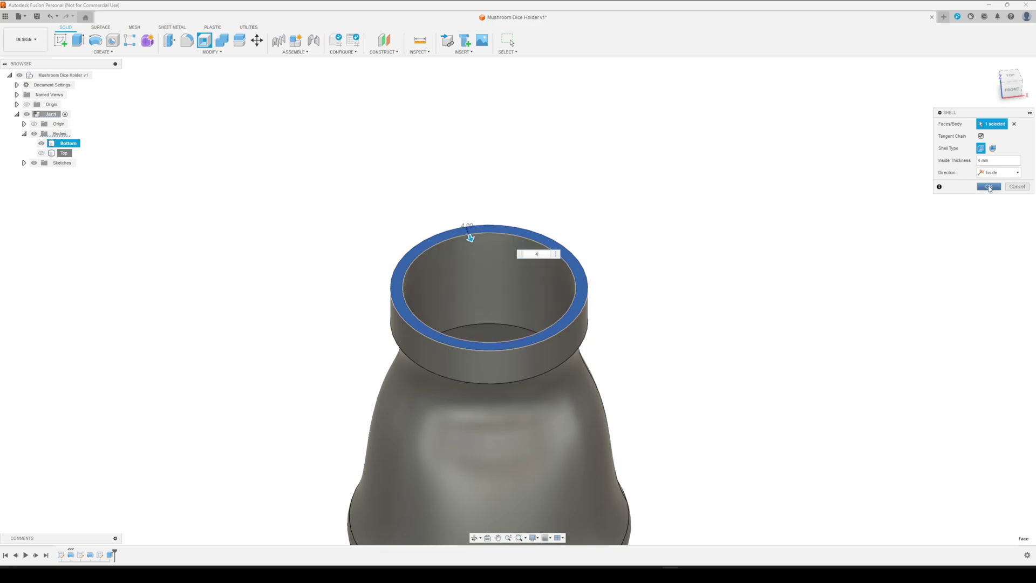
click(989, 188)
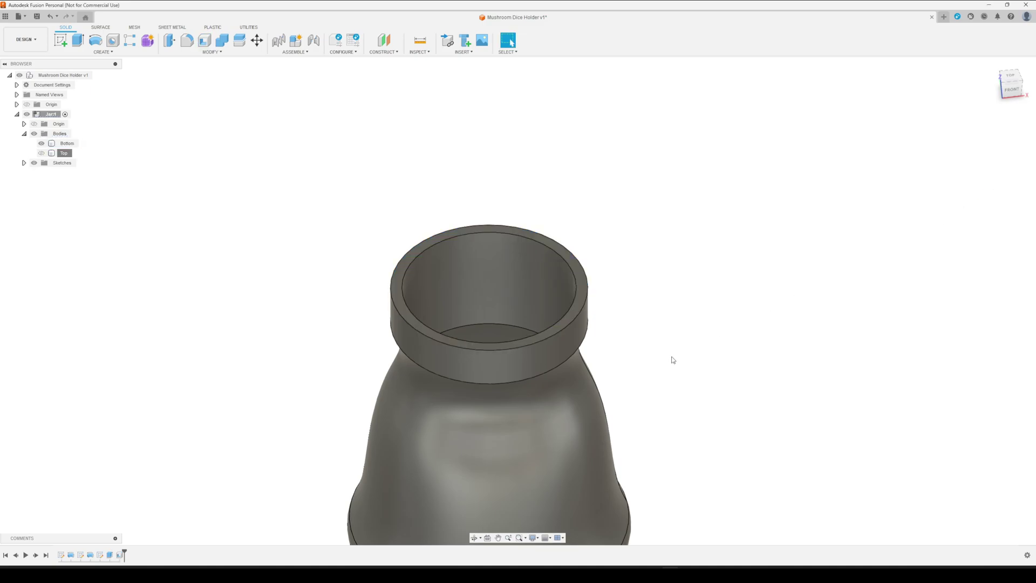
shift+middle_drag(671, 358, 669, 416)
click(490, 397)
click(382, 411)
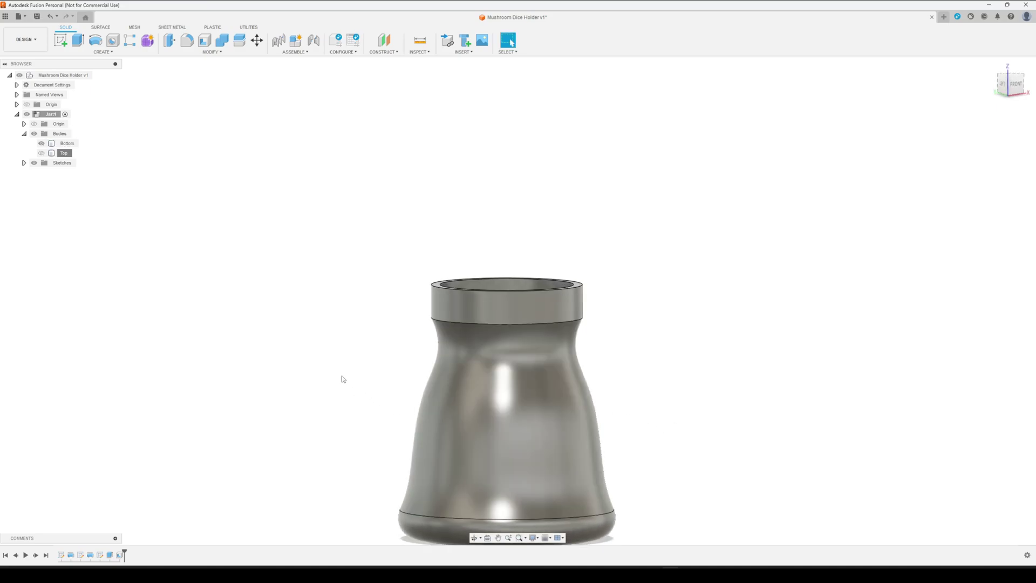
click(81, 52)
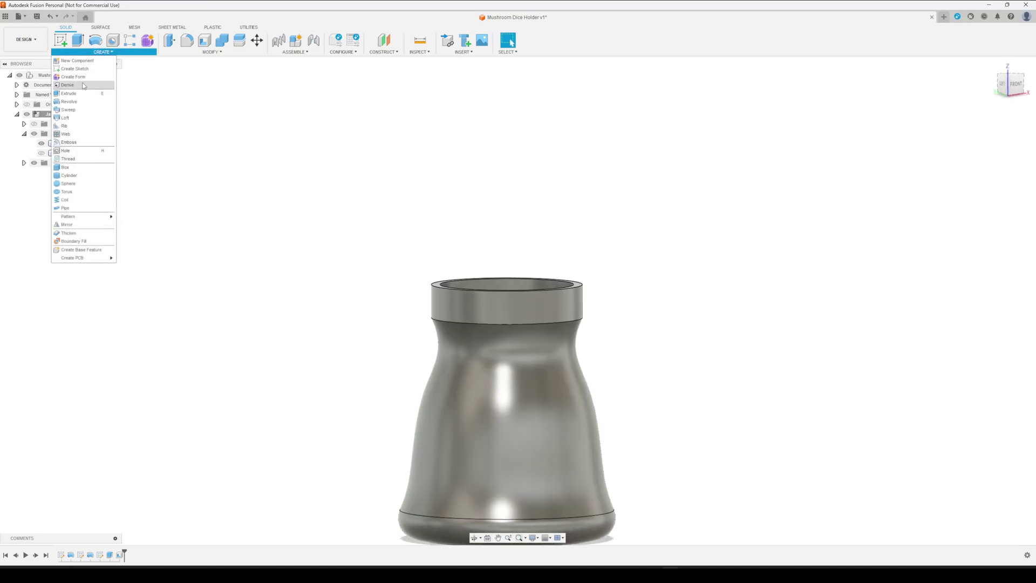
Add a modeled M68x6 class 6g thread to the jar's neck face, remembering the size.
click(68, 159)
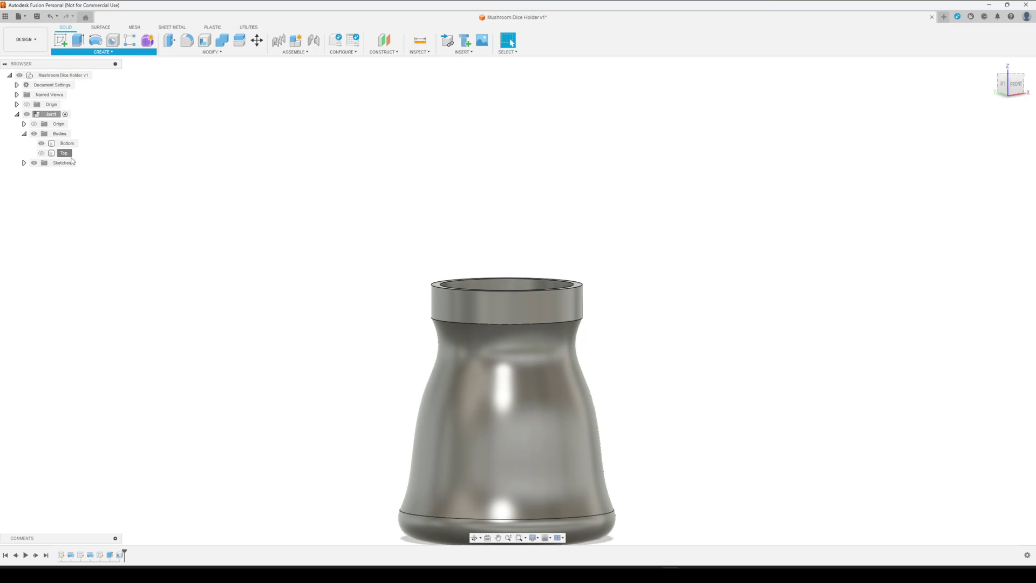
click(547, 304)
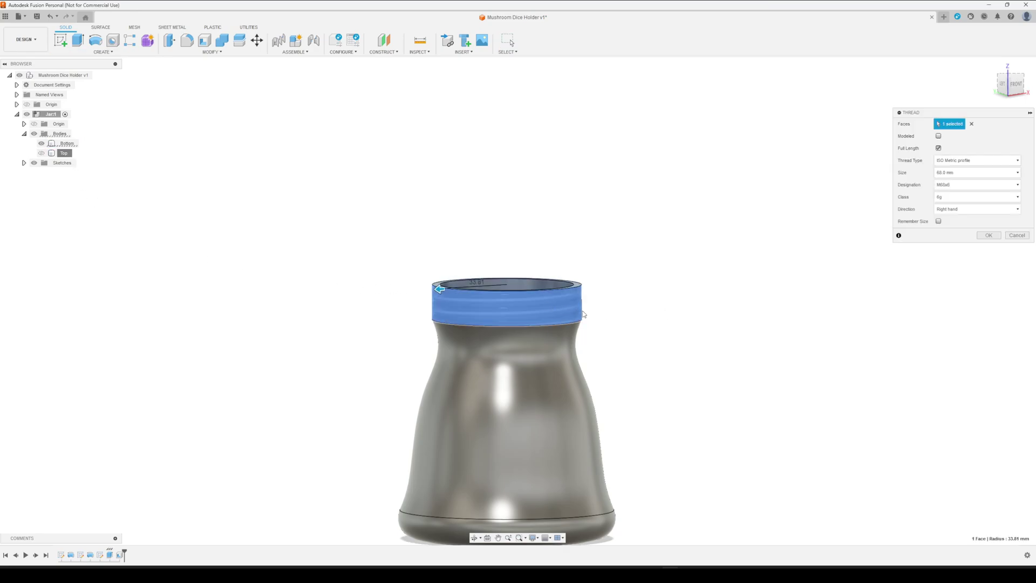
click(939, 136)
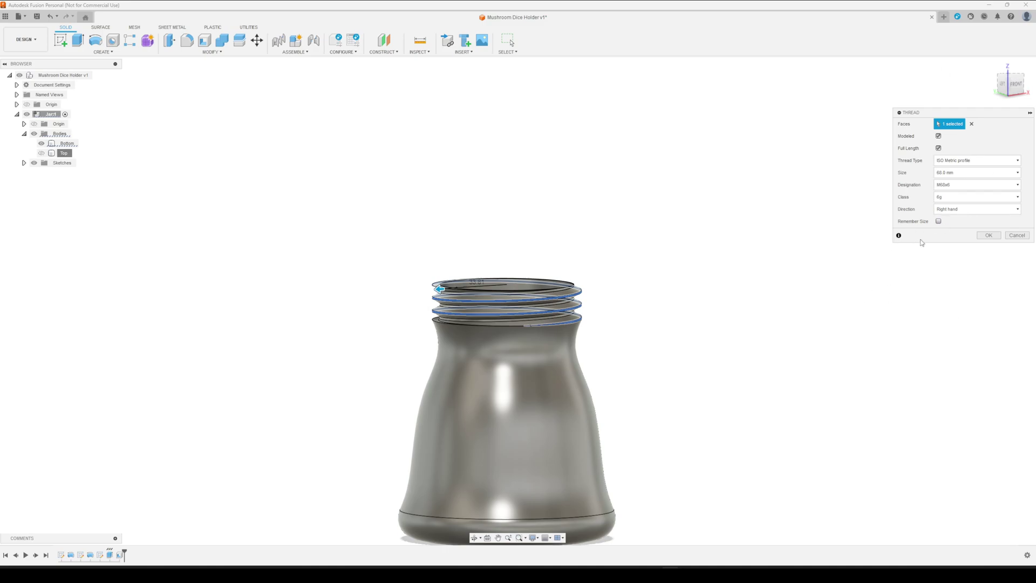
click(938, 221)
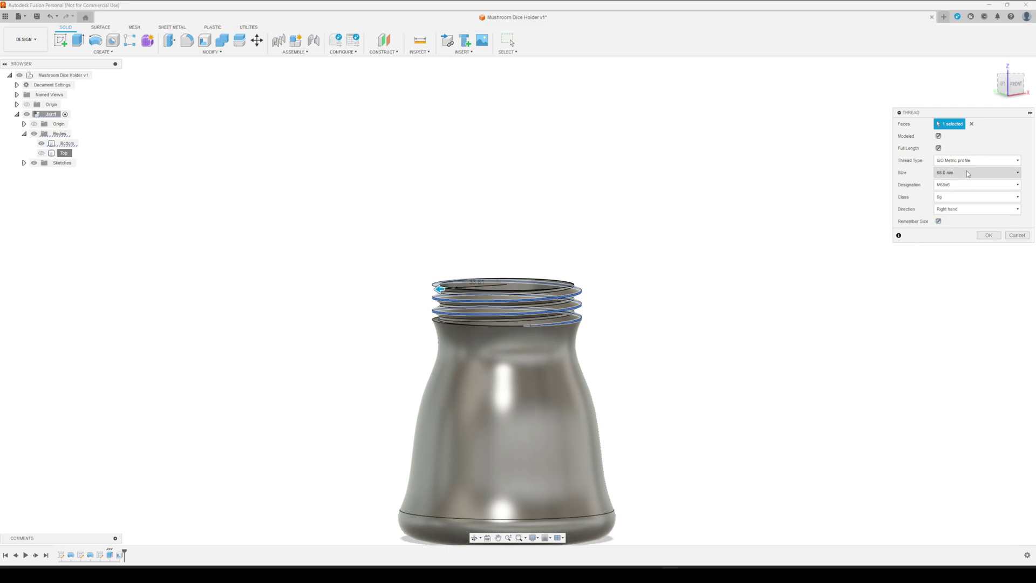
click(960, 196)
click(960, 195)
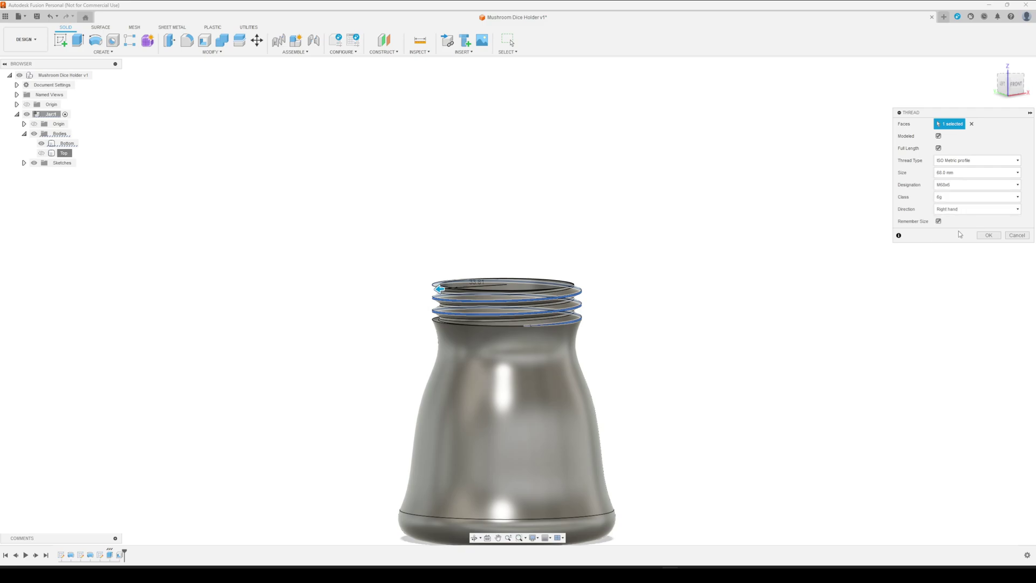
click(988, 235)
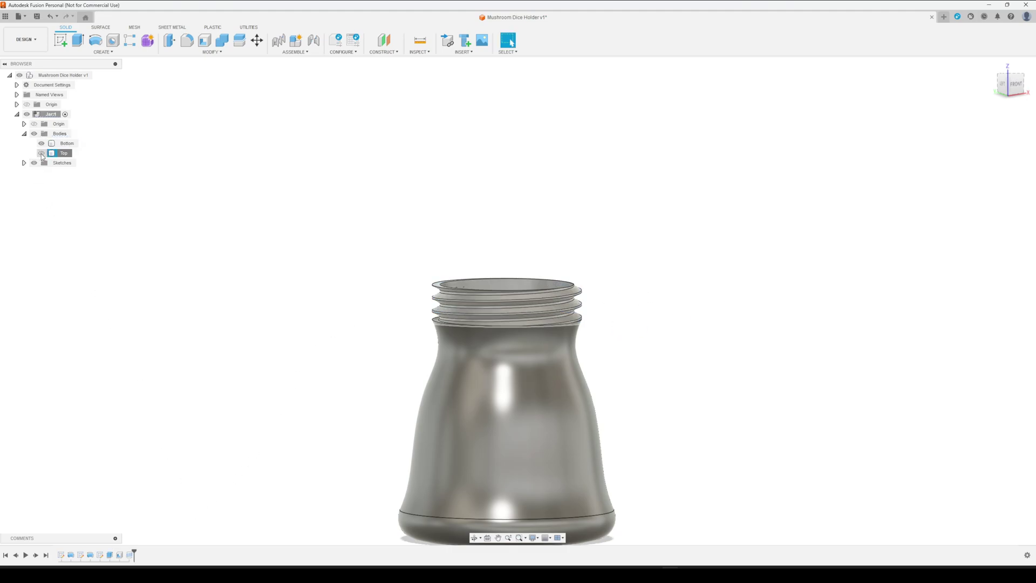
Edit the Shell feature to thicken the neck ring's walls to 6 mm.
scroll(266, 358, up, 3)
shift+middle_drag(334, 357, 386, 374)
click(627, 205)
right_click(123, 554)
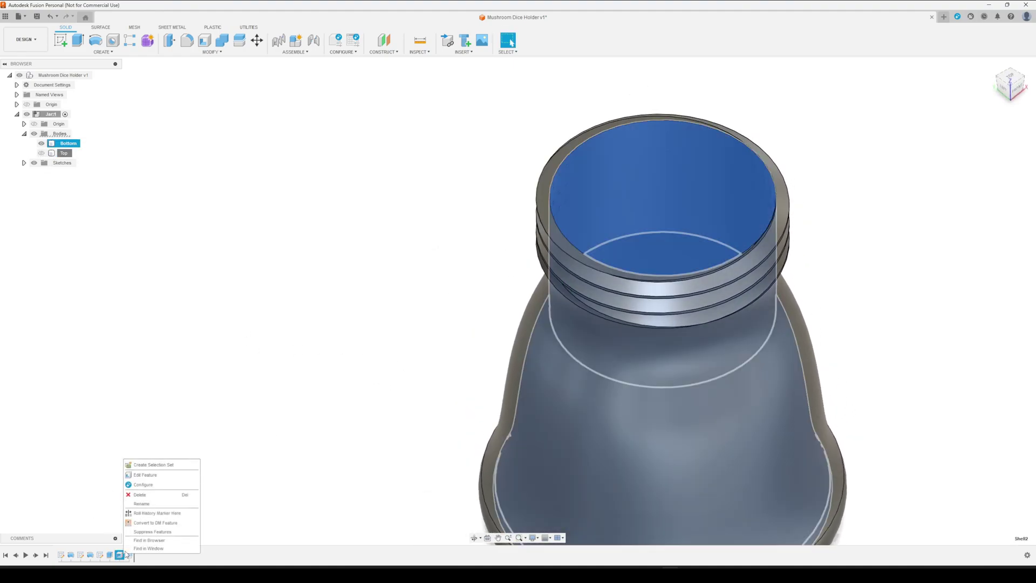
click(148, 475)
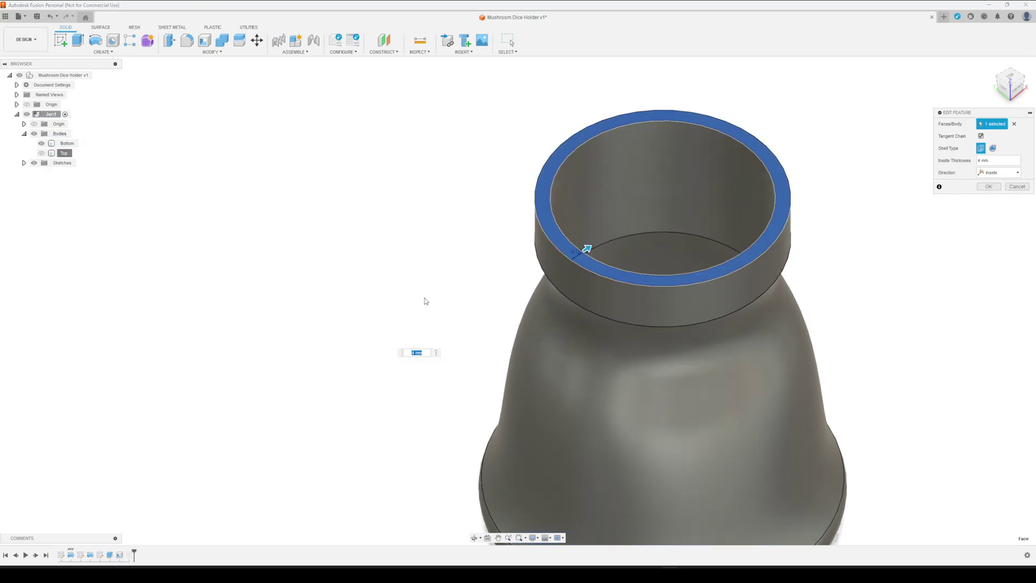
text(5)
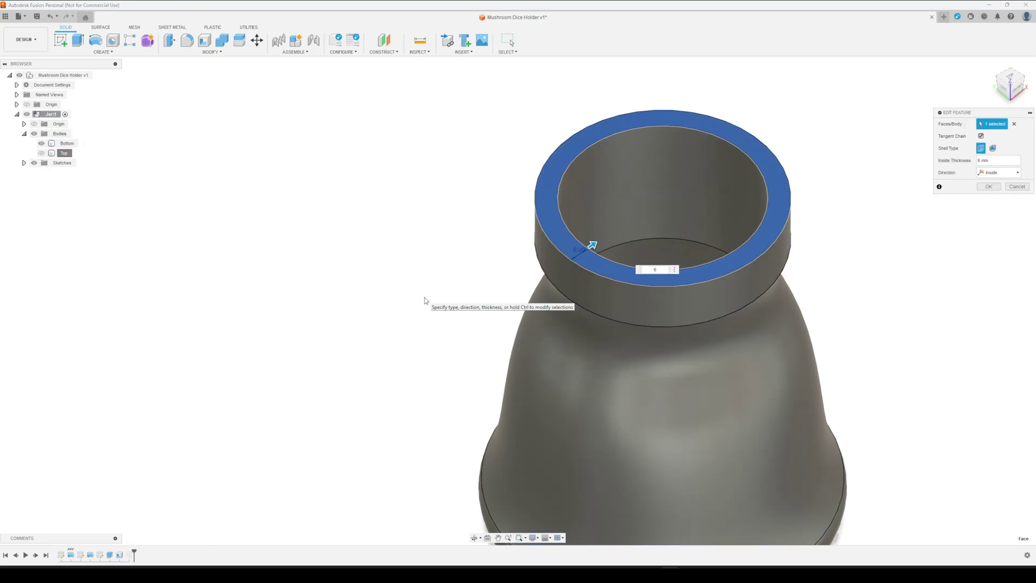
key(Return)
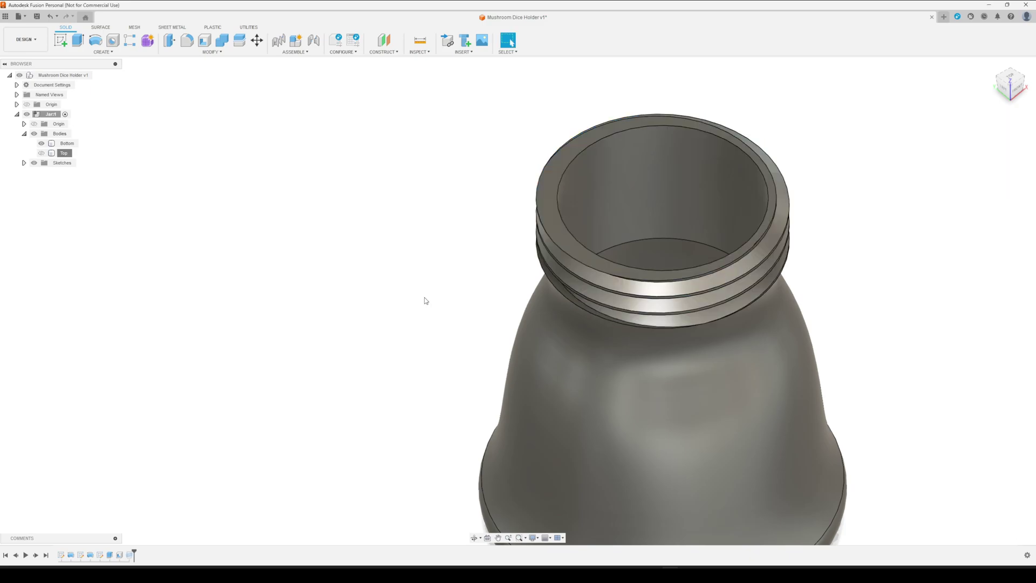
Orbit around the jar to inspect its threaded neck.
scroll(870, 251, down, 1)
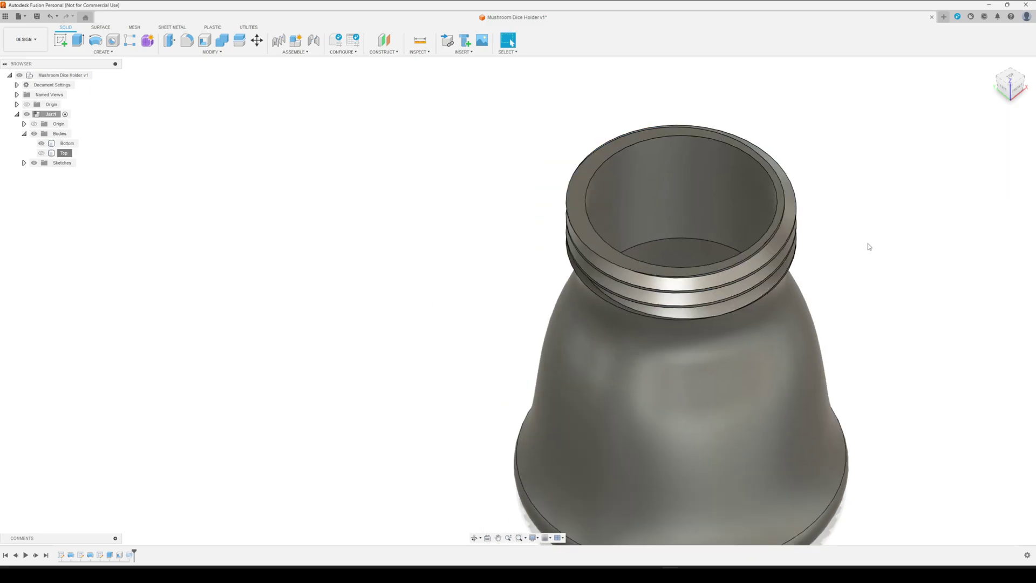
scroll(881, 286, up, 2)
scroll(814, 322, up, 2)
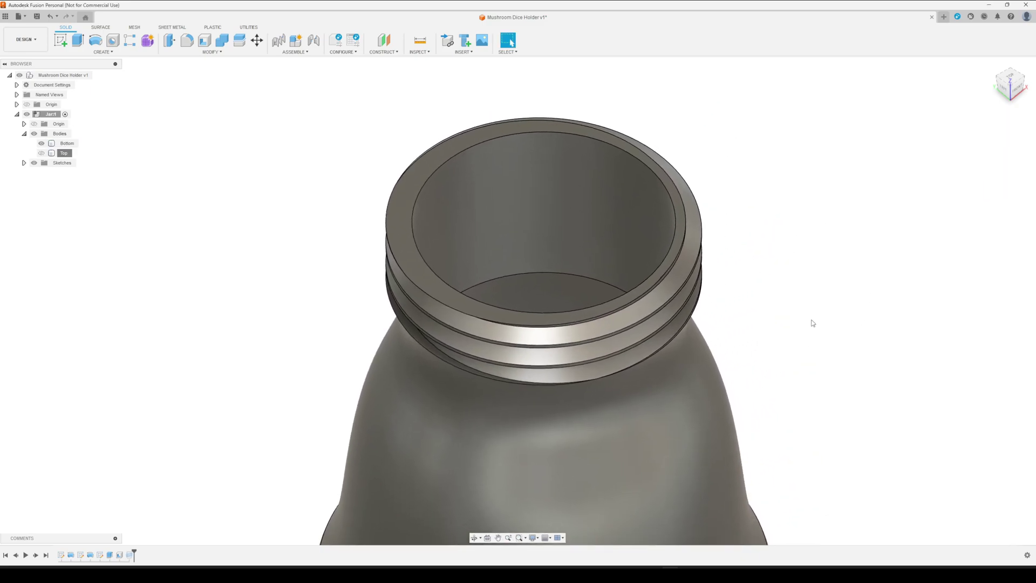
shift+middle_drag(815, 322, 799, 378)
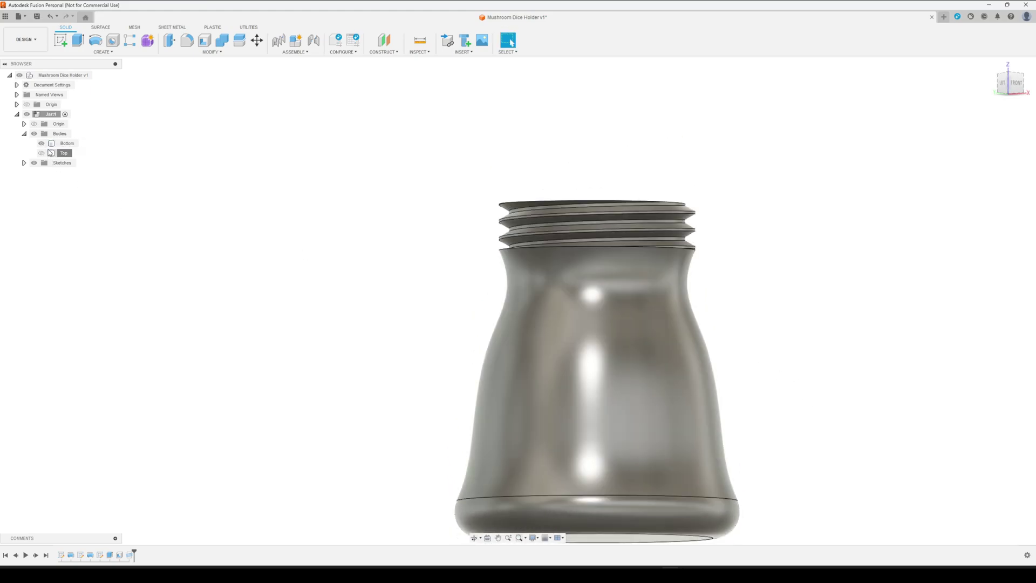
Show the cap, hide the jar, and reveal Sketch4's circle on the cap's underside.
click(42, 153)
click(42, 143)
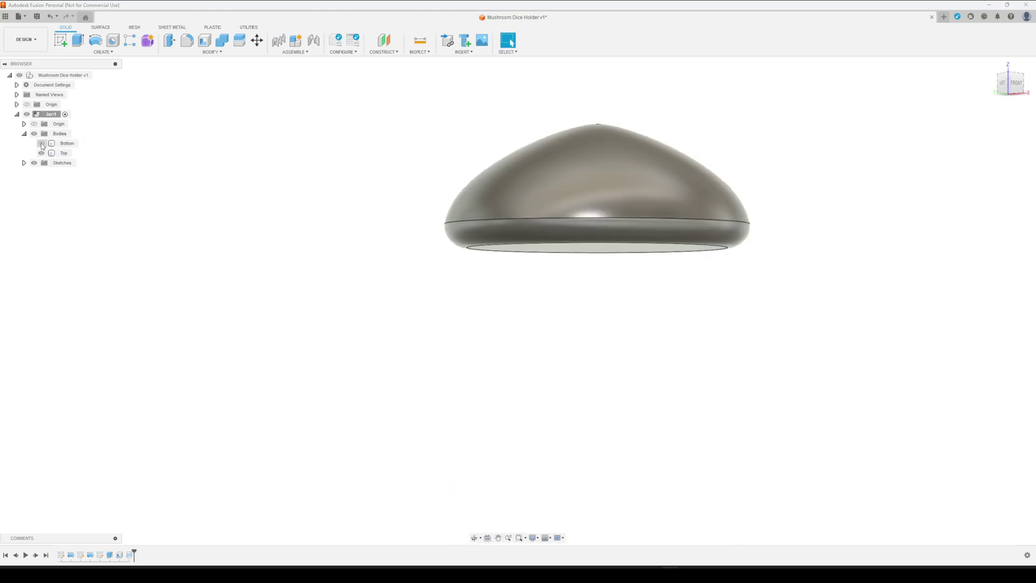
shift+middle_drag(514, 385, 509, 361)
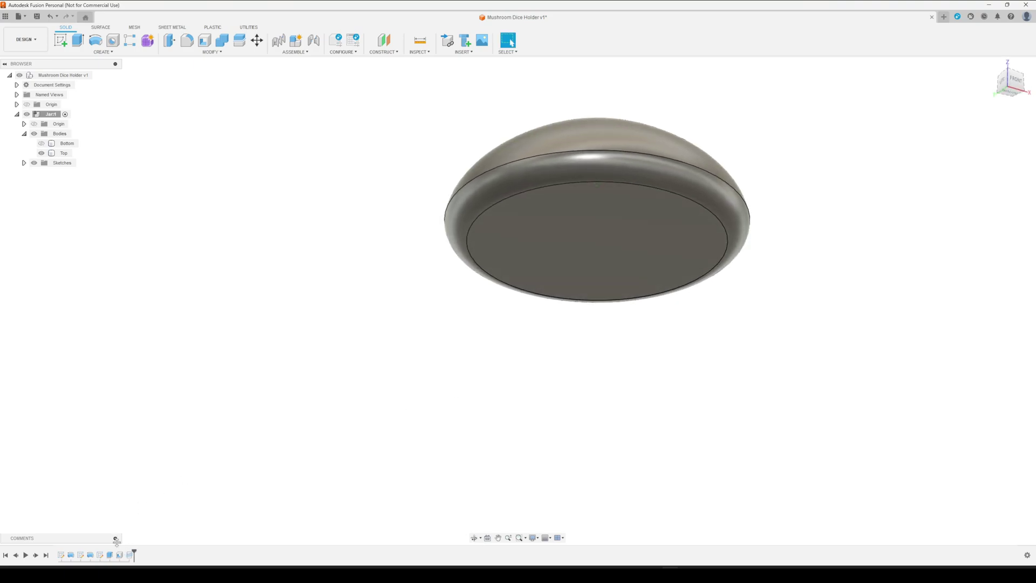
click(23, 162)
click(41, 192)
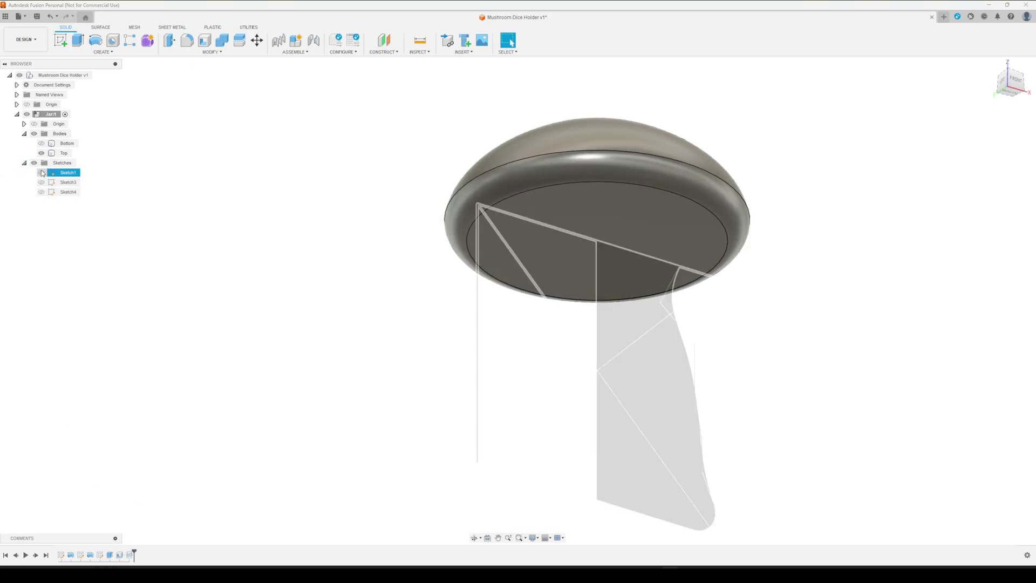
Extrude-cut the circle 15.2 mm deep into the cap's underside.
click(608, 250)
text(e)
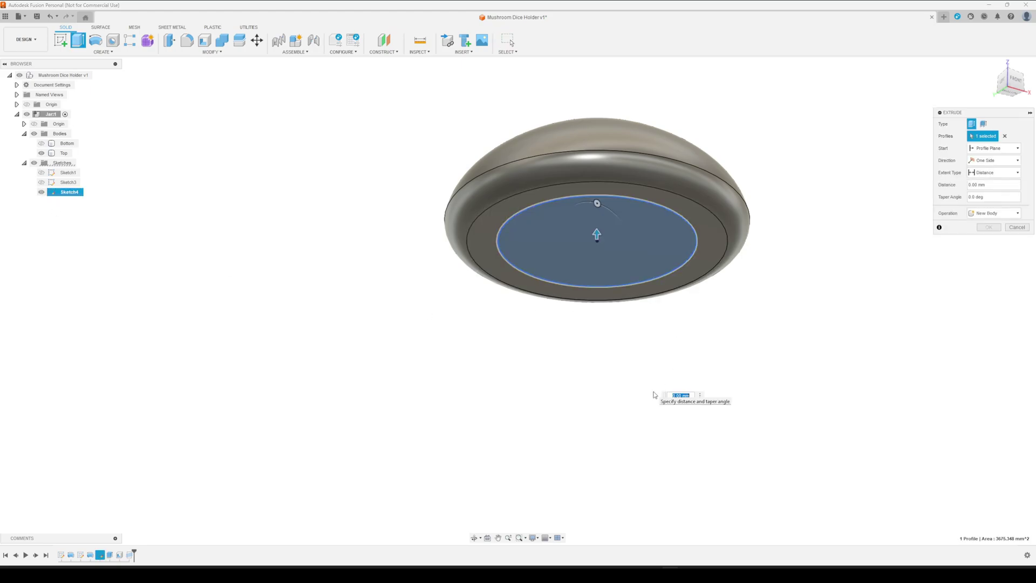
text(15)
key(Return)
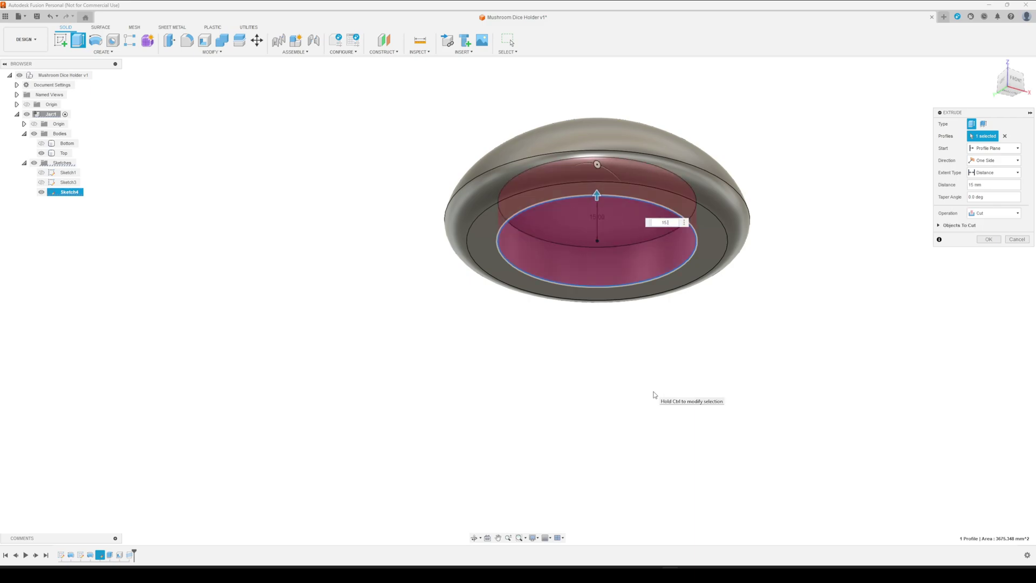
text(2)
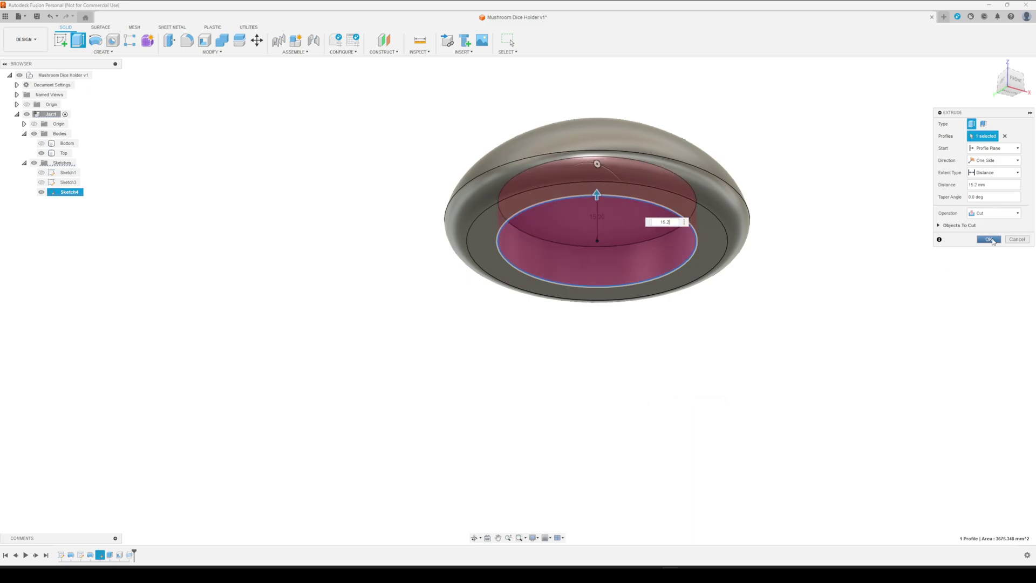
click(990, 239)
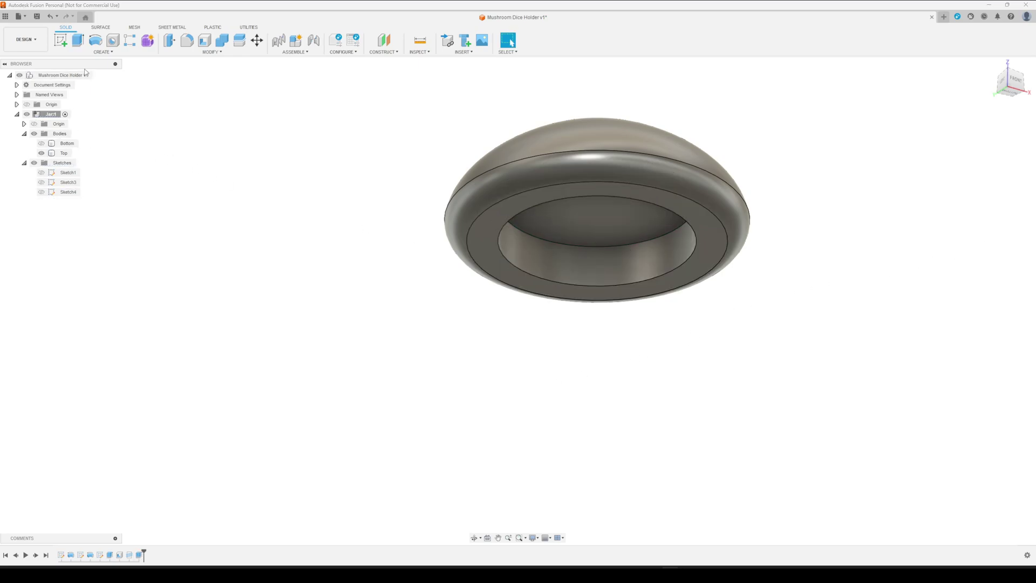
Add a modeled ISO metric internal thread, class 6H, to the cap recess's inner wall.
click(103, 52)
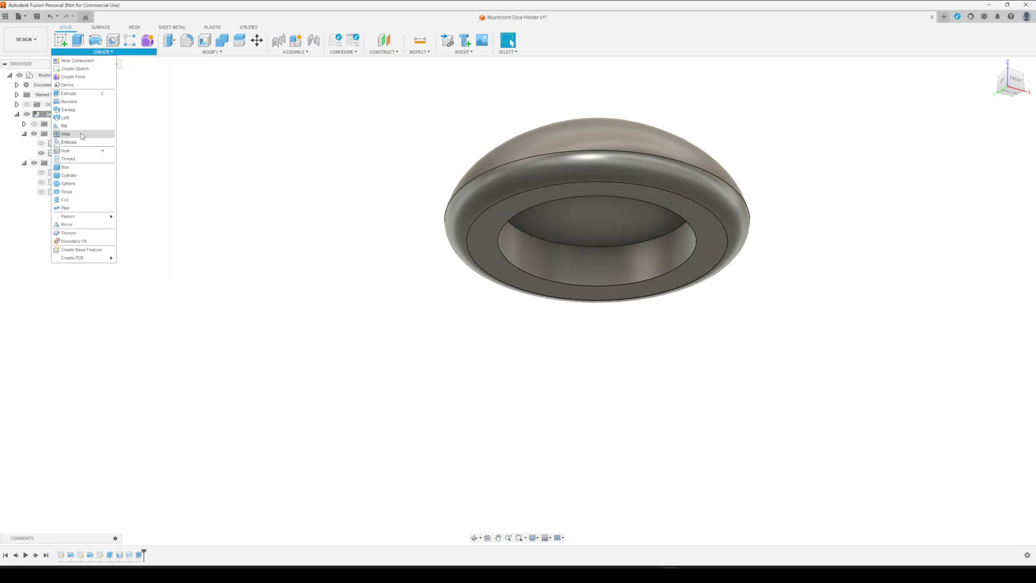
click(68, 159)
click(651, 268)
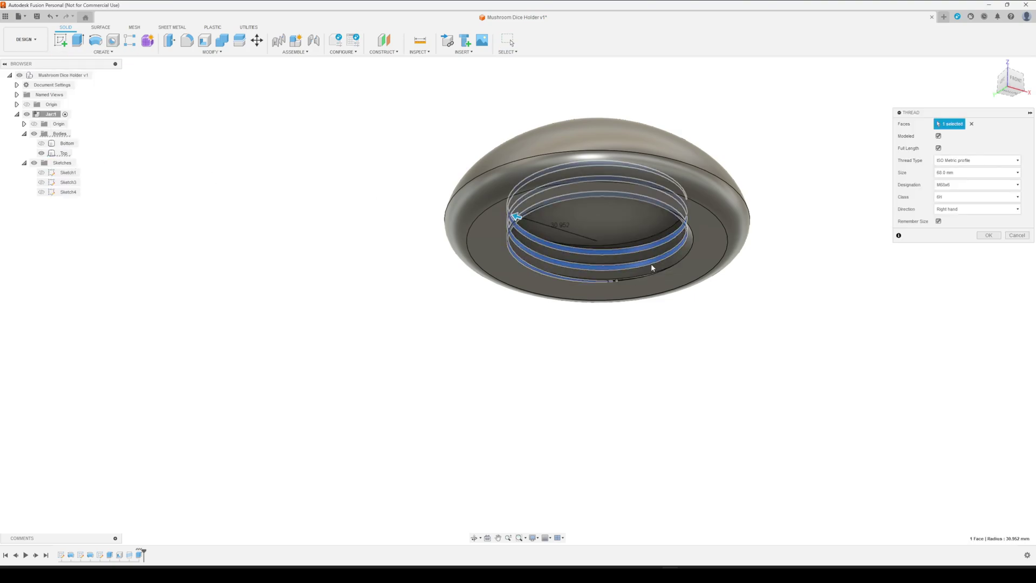
click(988, 236)
scroll(615, 359, up, 1)
scroll(632, 346, up, 1)
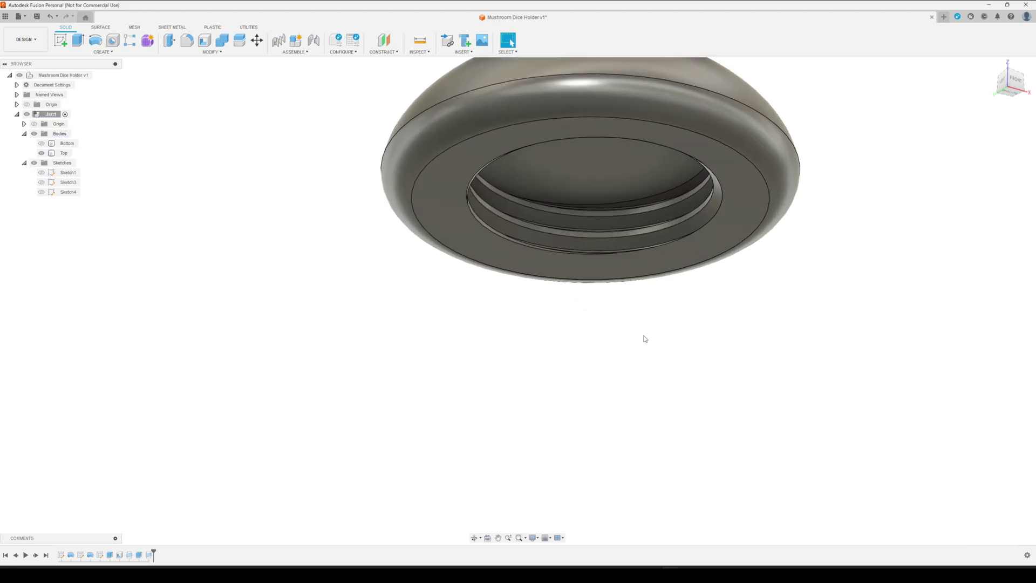
scroll(645, 377, down, 1)
scroll(626, 405, up, 1)
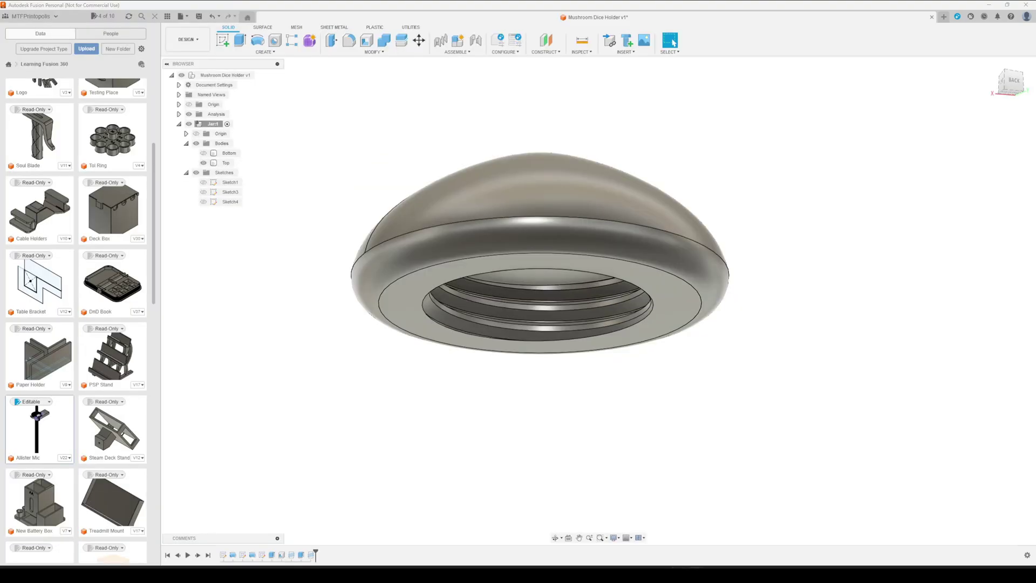
Put 'Fillet edge of thread (.3)' on its own line in Design Notes.txt, then minimize Notepad.
key(alt+Tab)
drag(1025, 162, 909, 165)
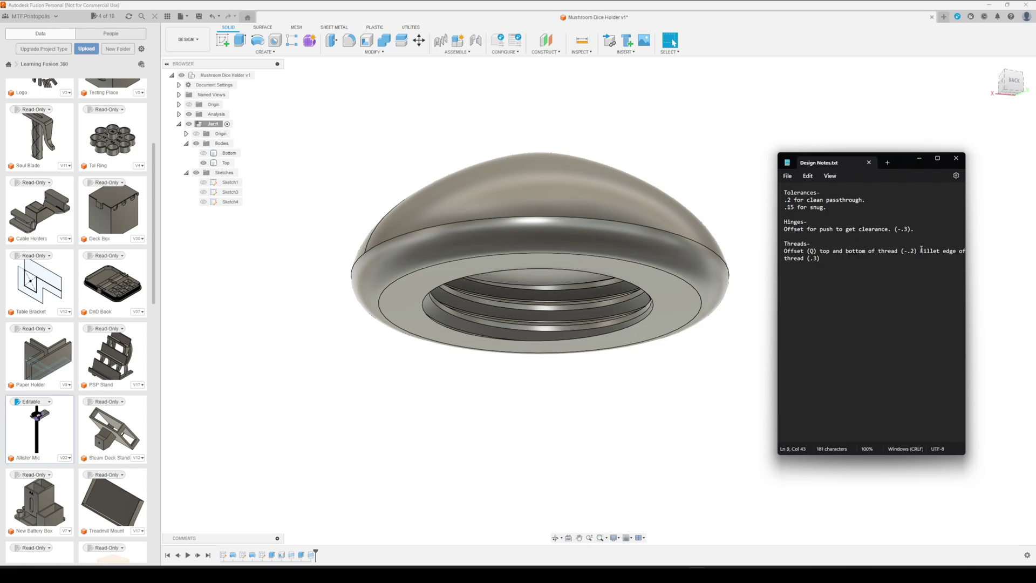
key(Return)
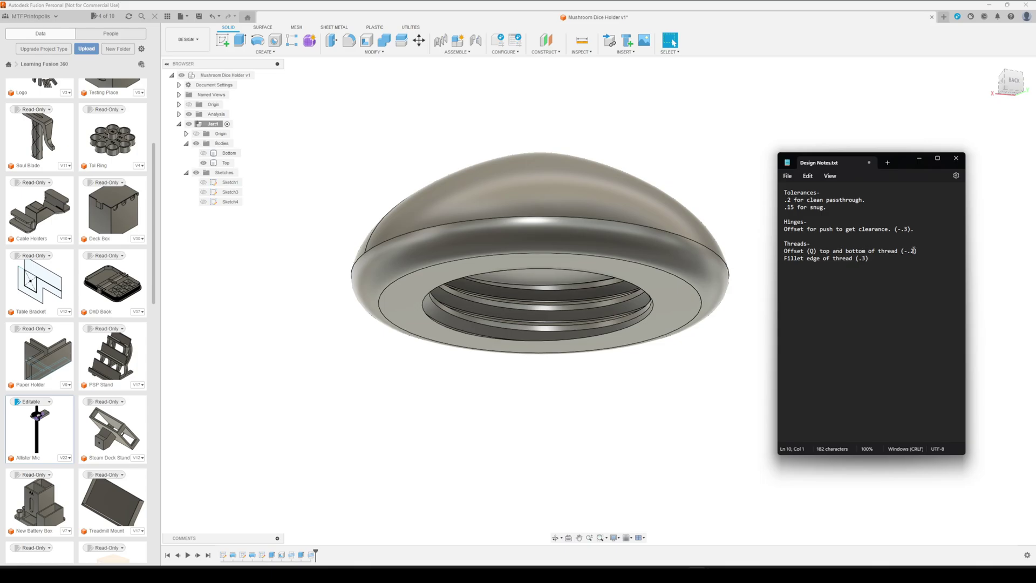
click(919, 158)
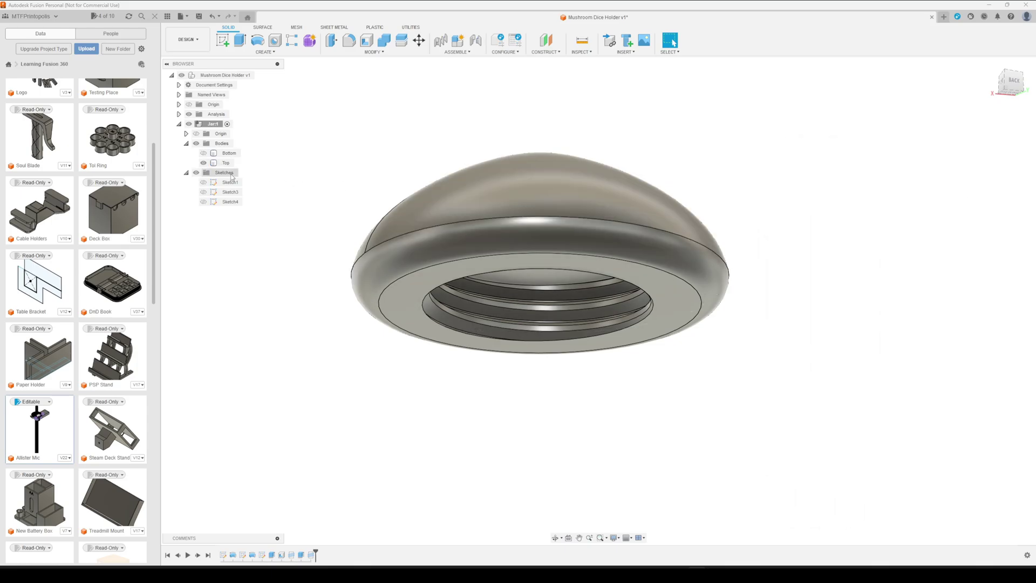
Show the Bottom jar body, hide the Top cap, and select two thread faces.
click(203, 153)
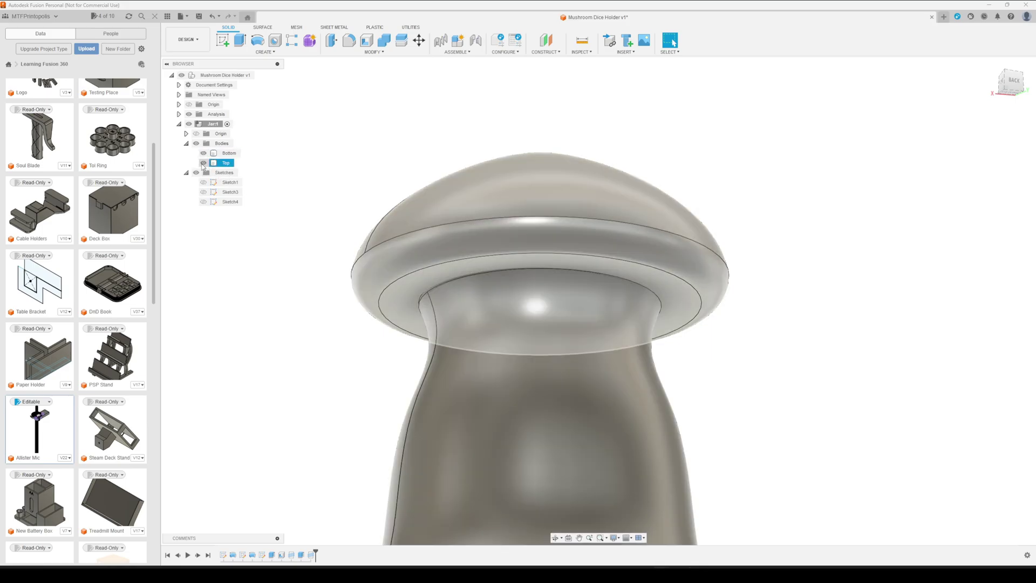
click(203, 162)
mouse_move(720, 261)
shift+middle_down()
mouse_move(724, 278)
mouse_move(701, 259)
shift+middle_up()
click(650, 276)
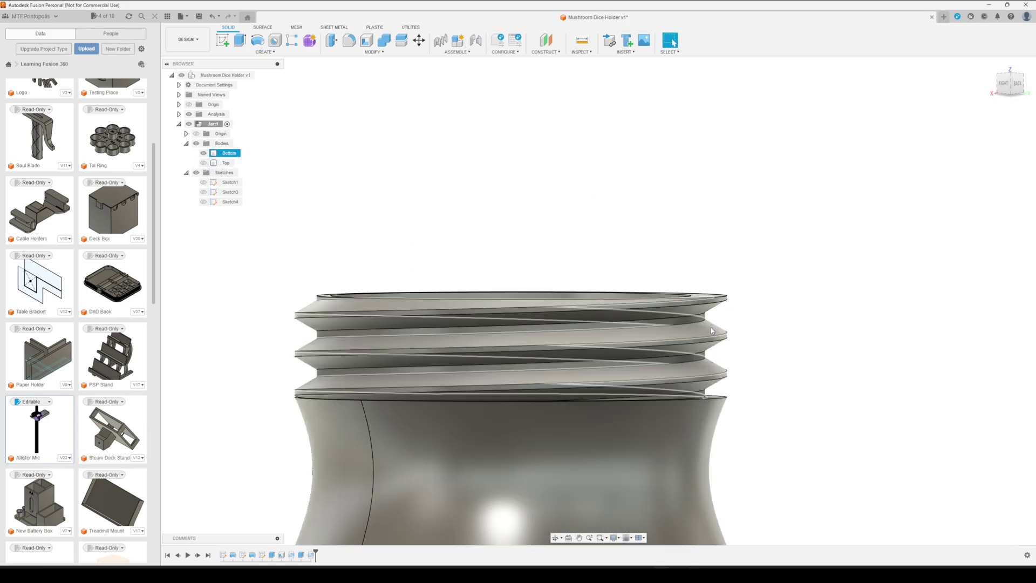
click(706, 356)
ctrl+click(706, 357)
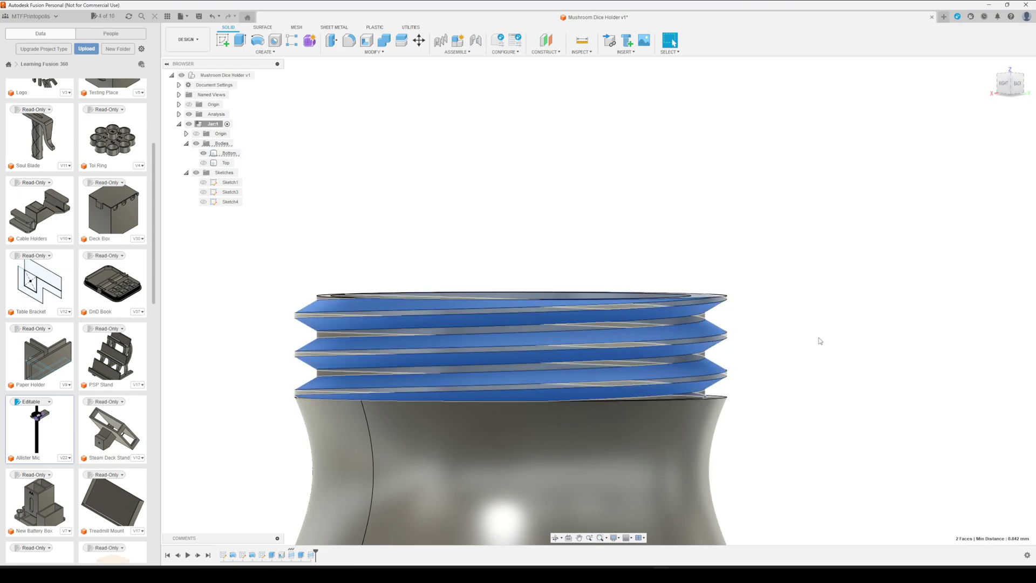
Offset the two selected thread faces by -0.35 mm with Offset Face (Q).
key(q)
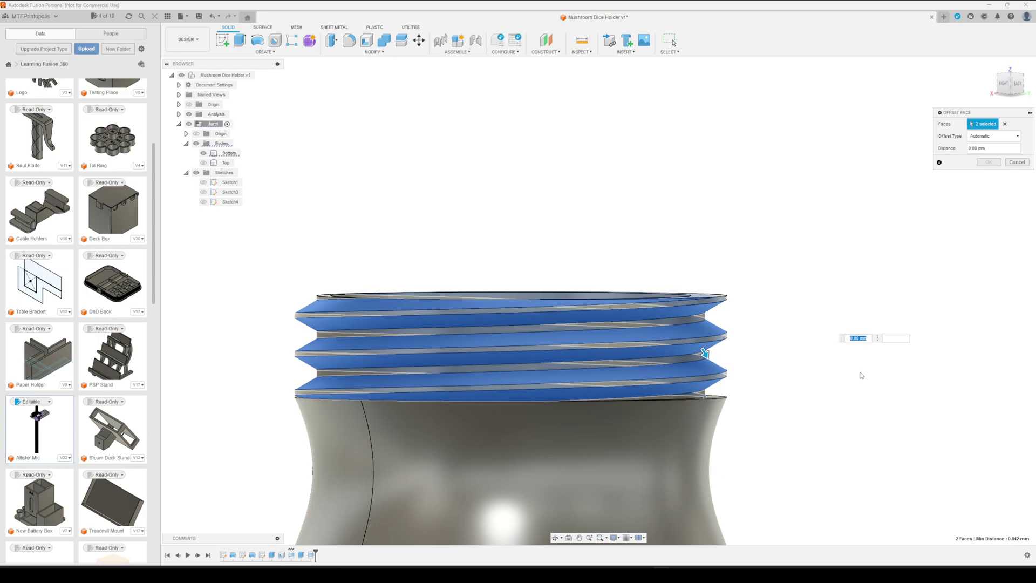
click(966, 148)
text(-.2)
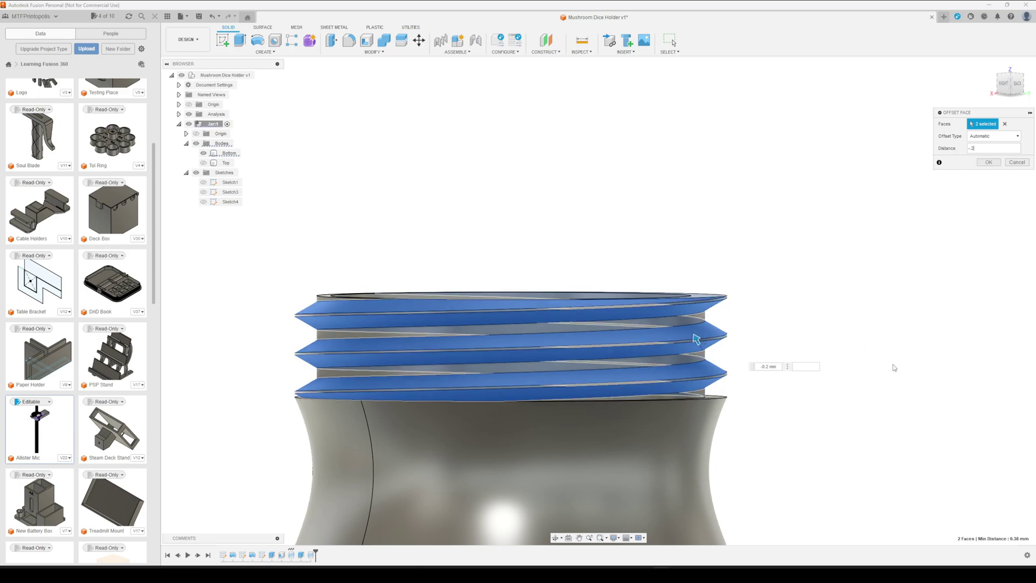
double_click(972, 148)
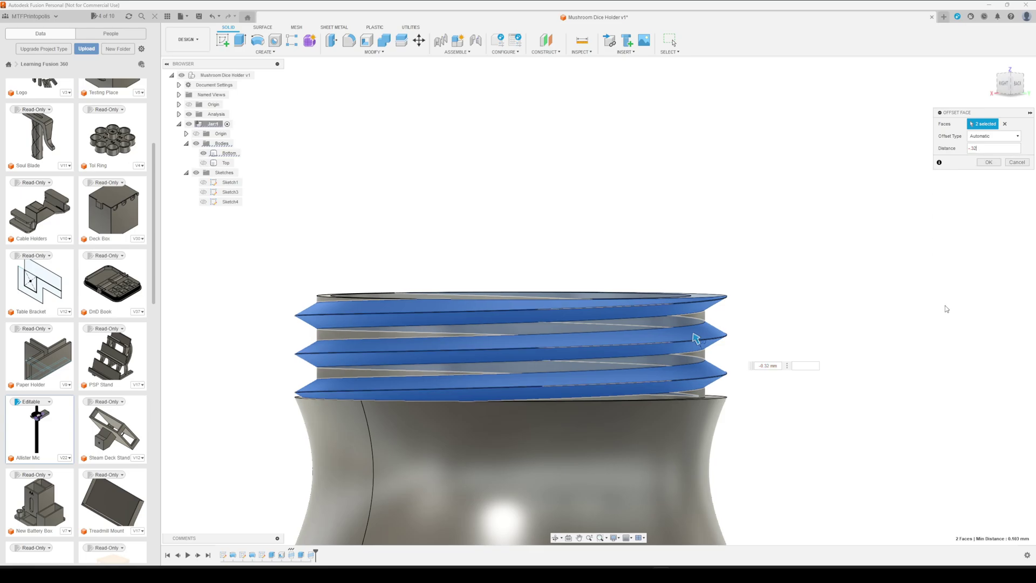
scroll(819, 309, up, 3)
mouse_move(692, 385)
shift+middle_down()
mouse_move(689, 372)
mouse_move(704, 385)
shift+middle_up()
click(975, 149)
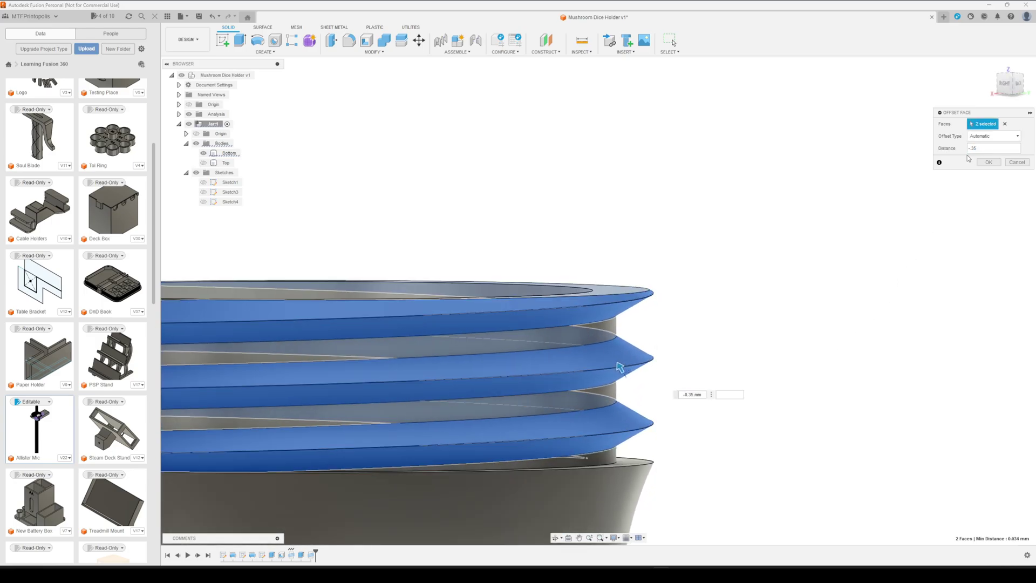
key(Tab)
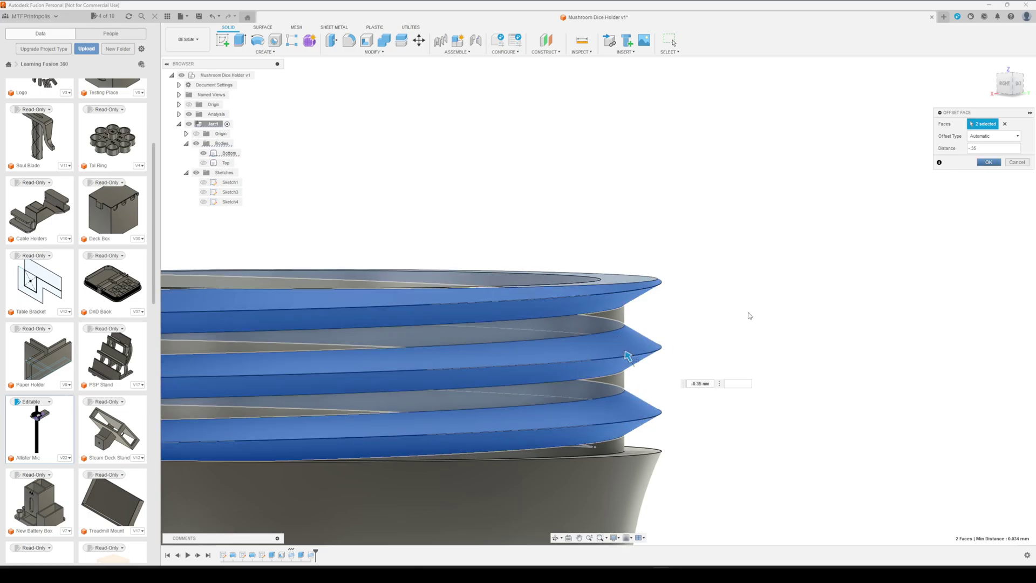
key(Return)
scroll(707, 354, up, 5)
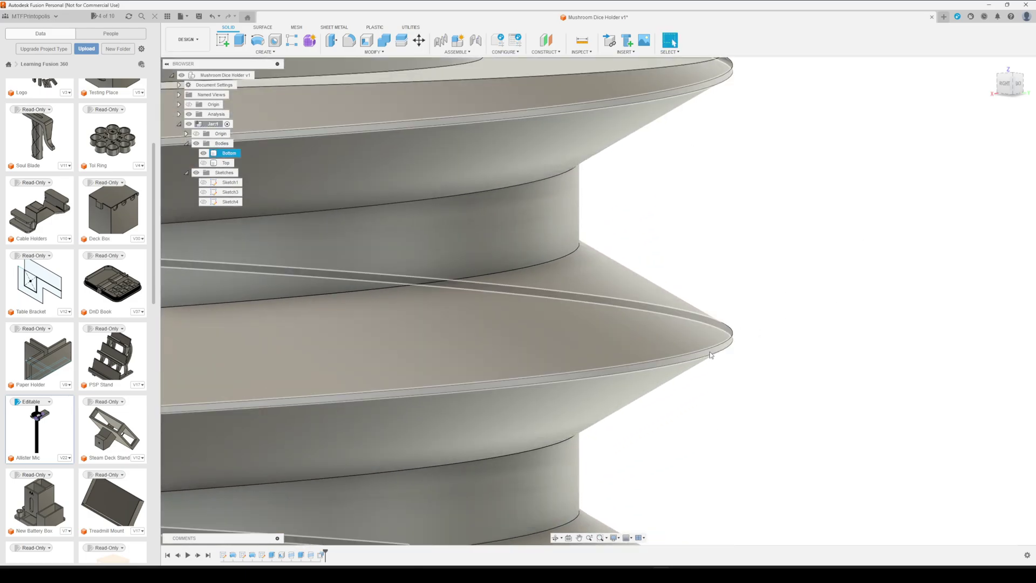
Fillet the jar thread's outer edge with a 0.3 mm radius.
scroll(756, 348, down, 5)
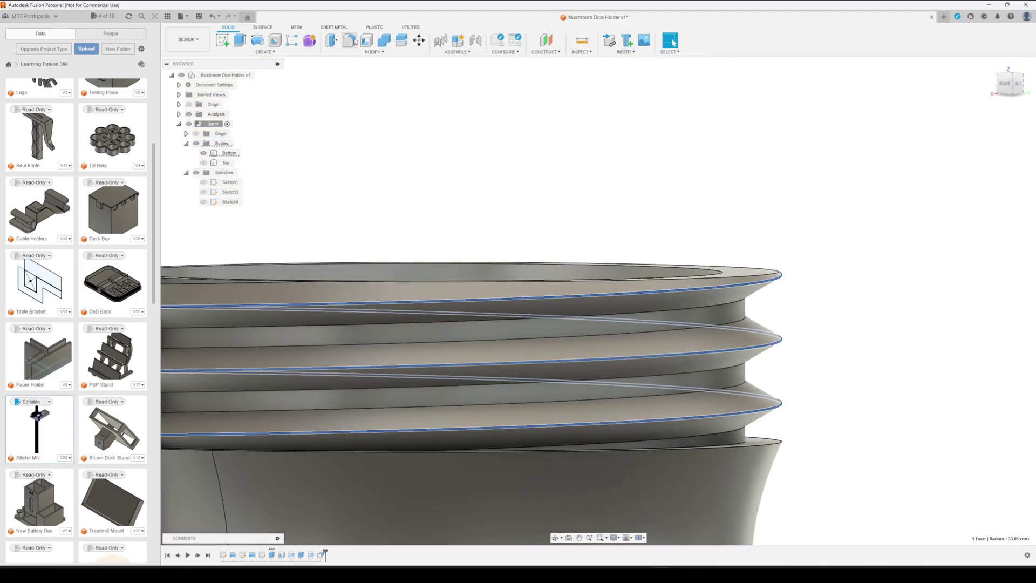
click(351, 41)
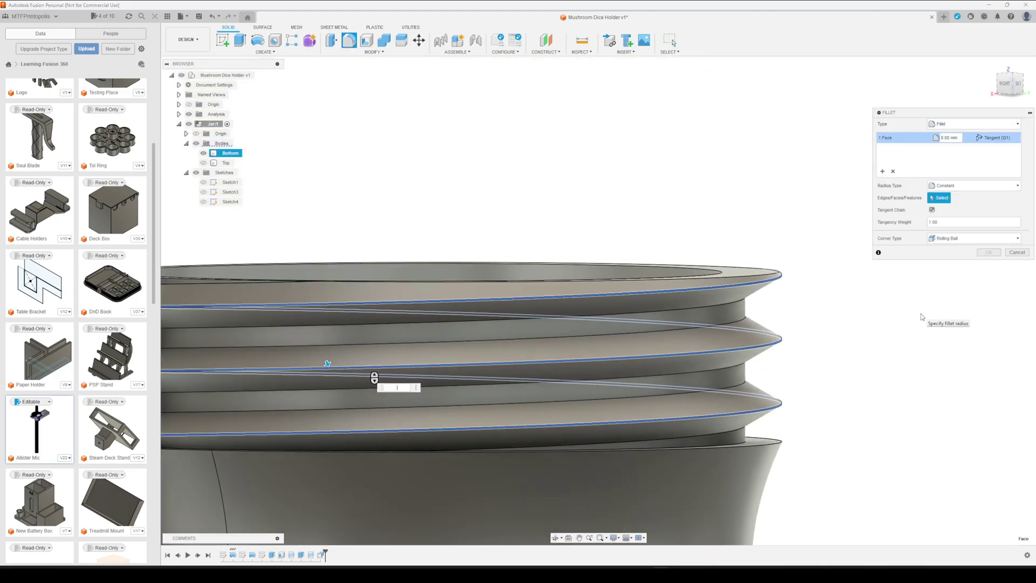
text(.3)
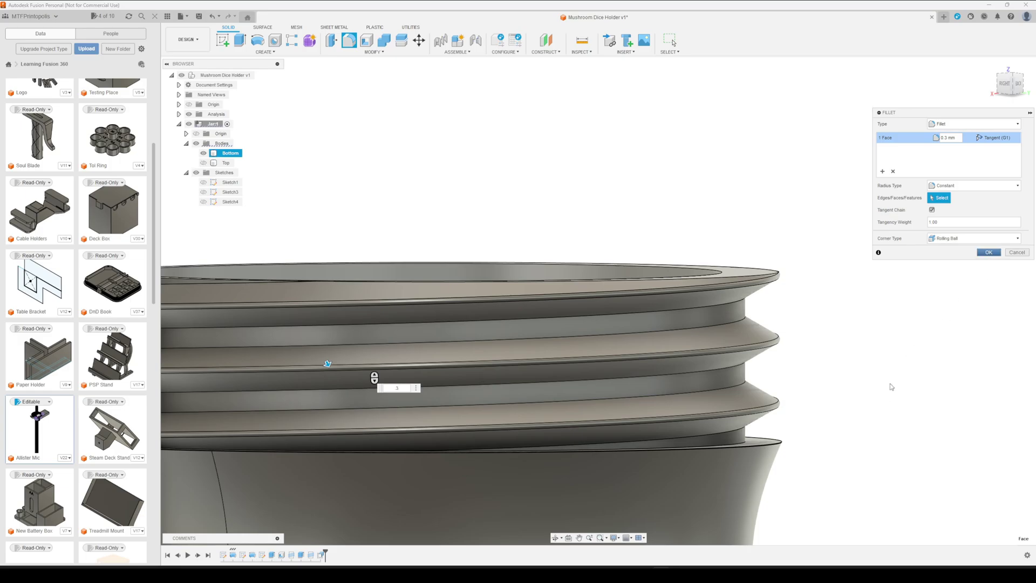
key(Return)
scroll(892, 387, down, 3)
shift+middle_drag(888, 398, 838, 321)
scroll(838, 324, down, 5)
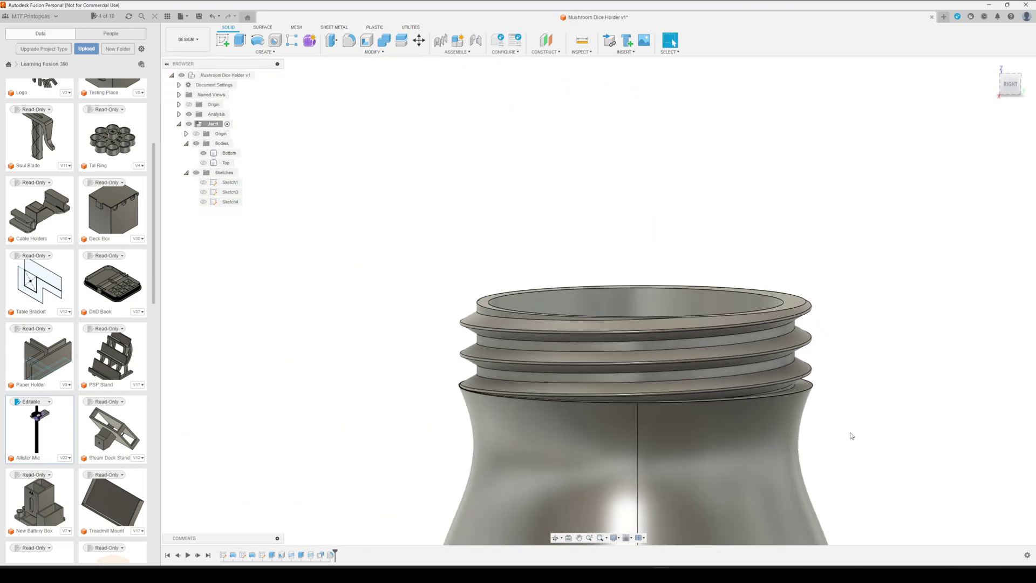
Make the Top cap and Bottom jar bodies visible and view the mushroom from below.
middle_drag(851, 436, 771, 370)
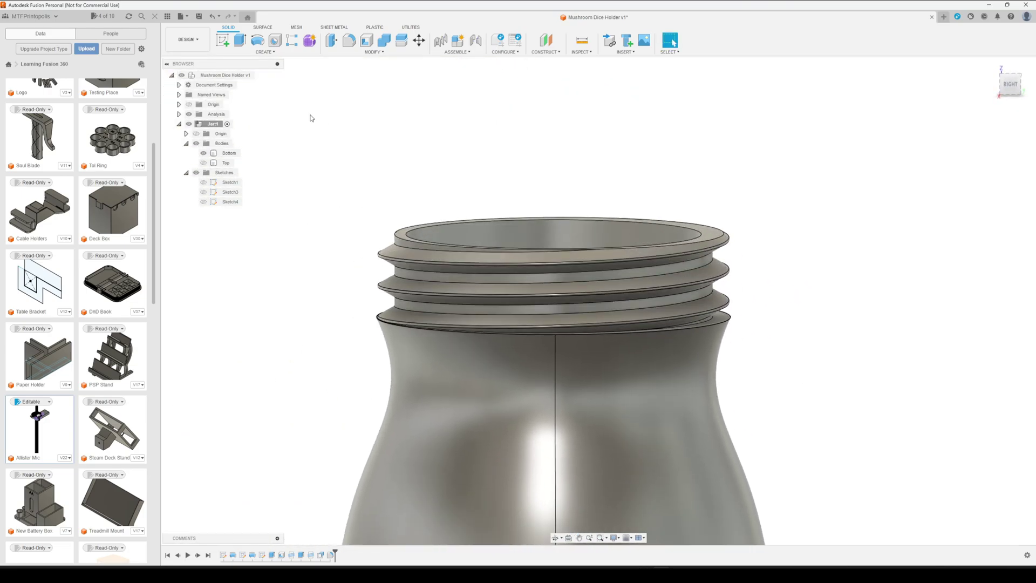
click(206, 164)
click(204, 163)
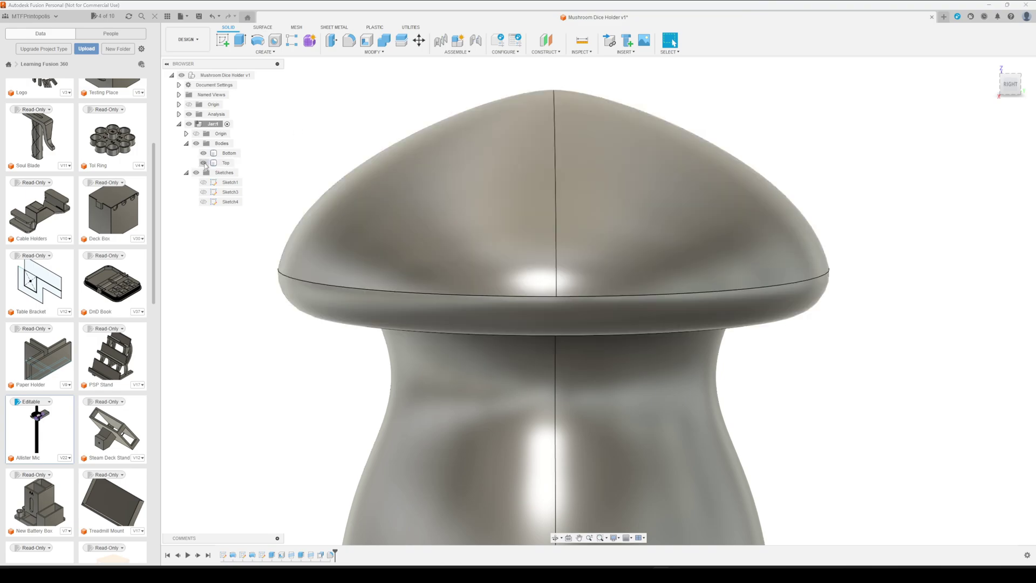
click(204, 154)
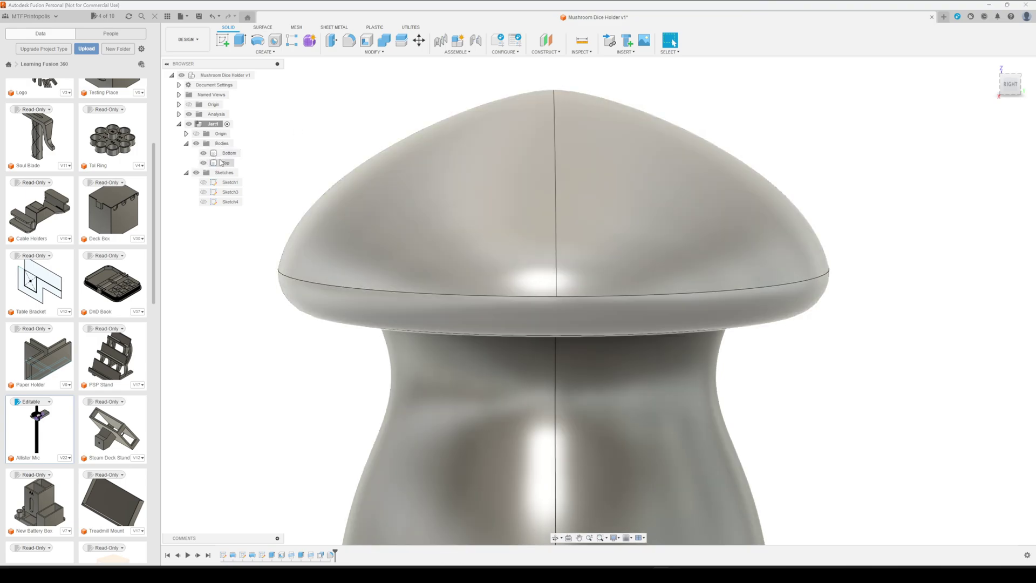
click(221, 162)
scroll(916, 297, down, 3)
click(889, 345)
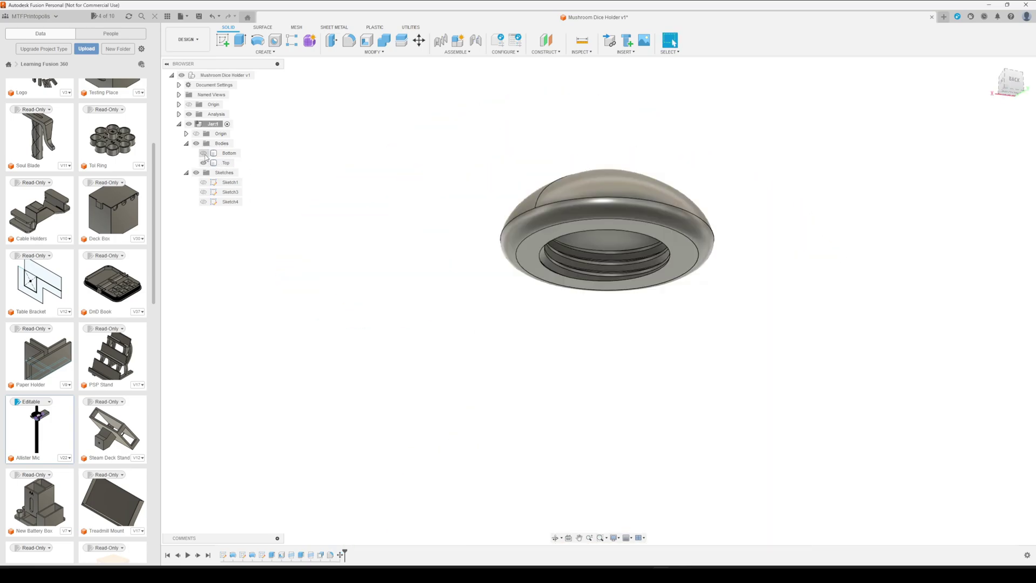
click(203, 154)
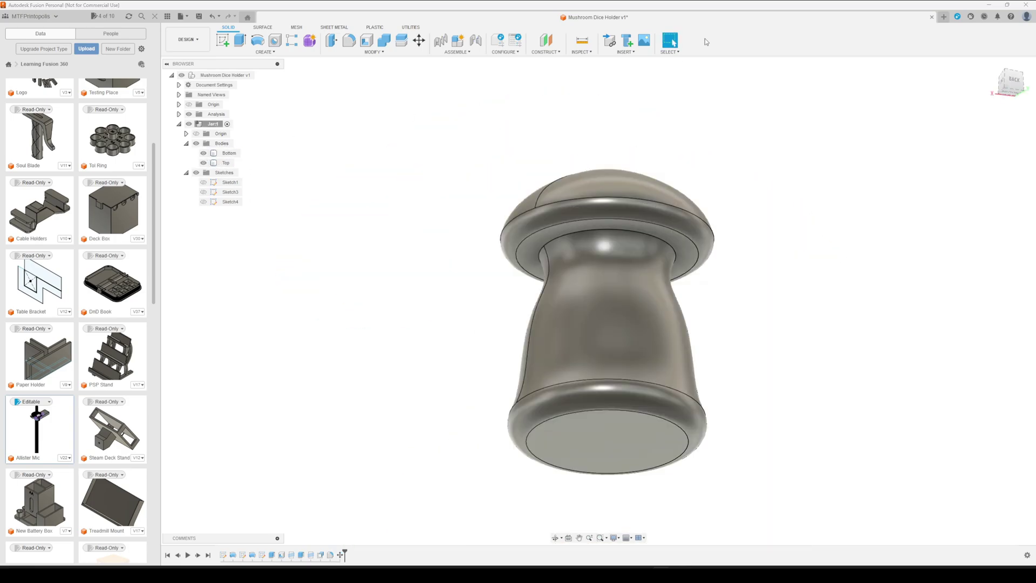
Add a Section Analysis cutting the model along the XZ plane.
click(587, 51)
click(600, 138)
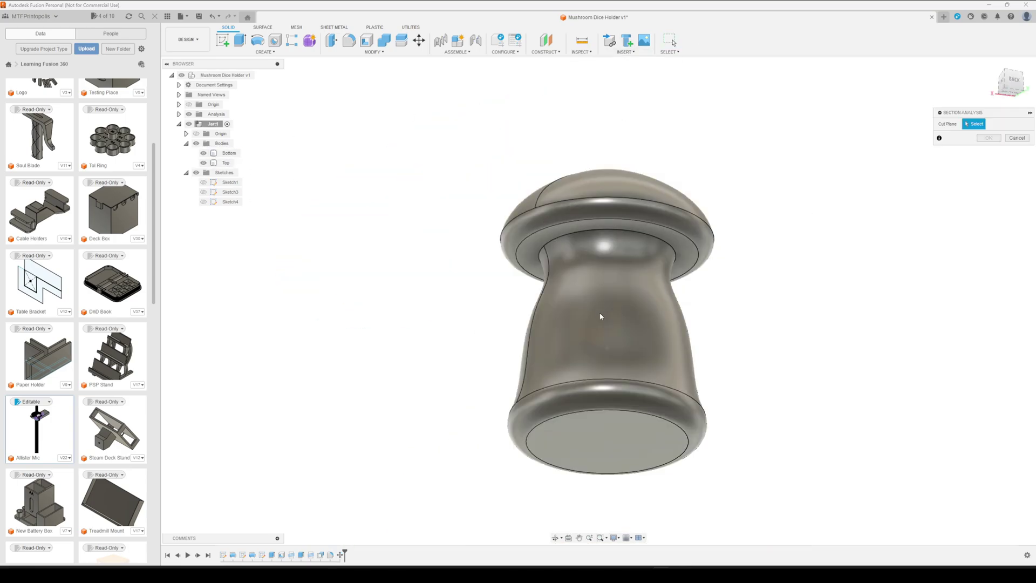
click(594, 324)
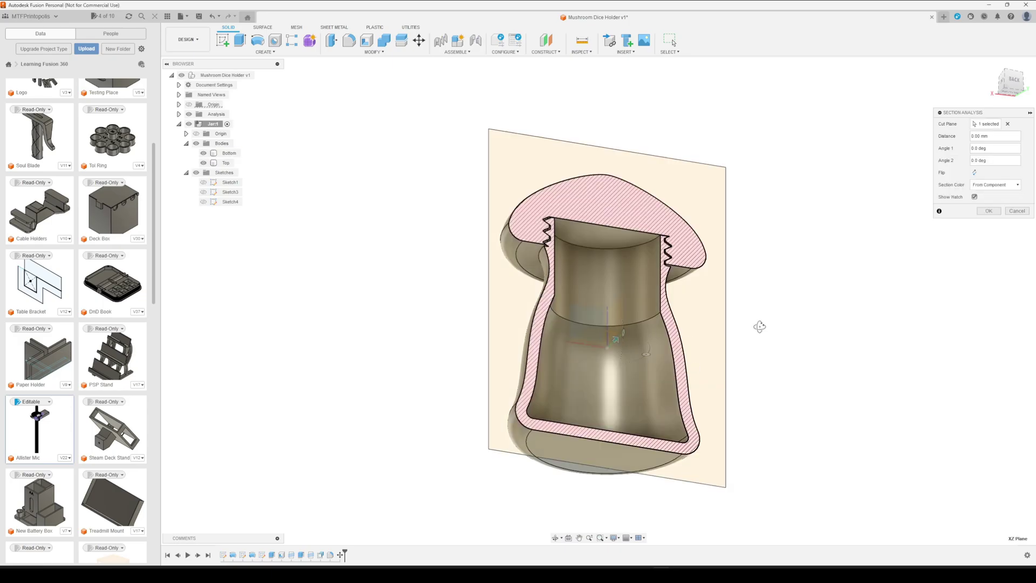
scroll(712, 333, up, 5)
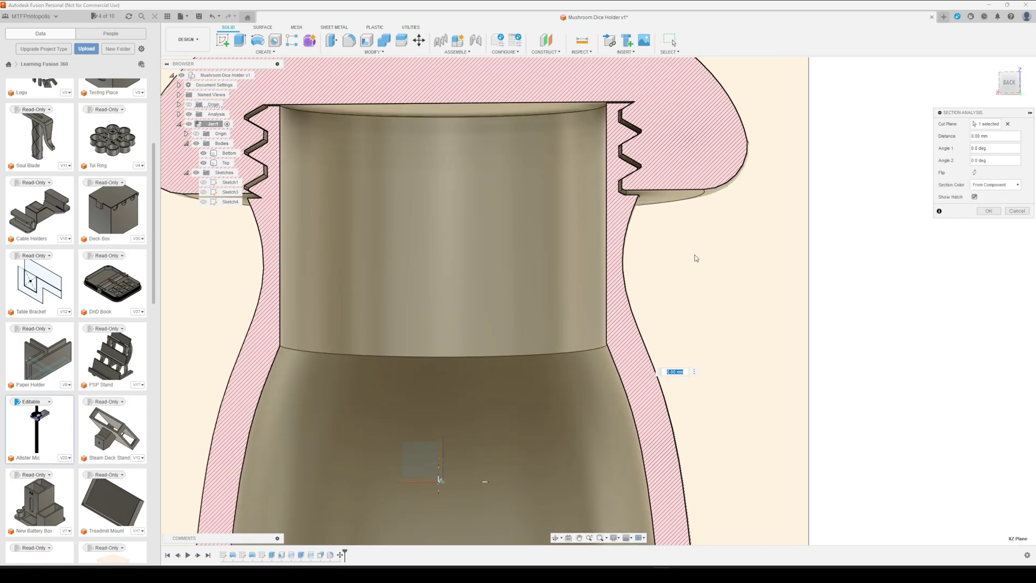
scroll(707, 332, up, 2)
scroll(696, 311, down, 1)
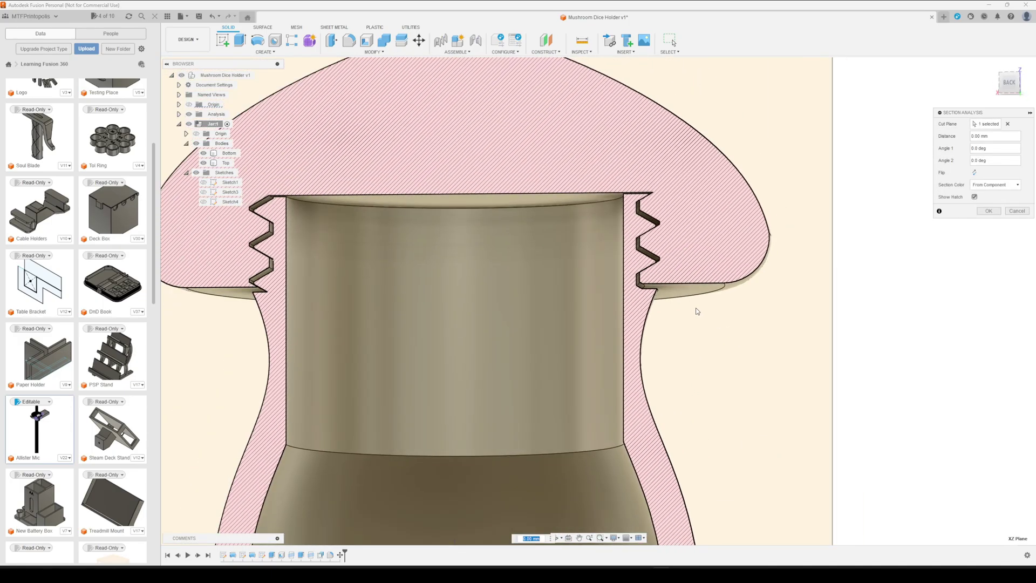
click(985, 210)
scroll(868, 350, down, 2)
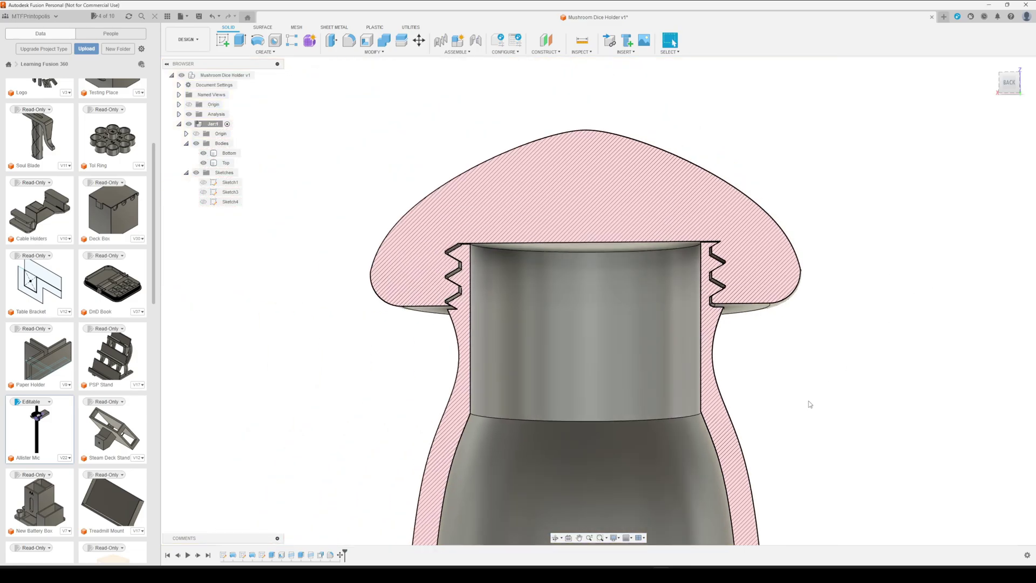
Hide the Bottom jar body, leaving the halved cap with its inner threads.
shift+middle_drag(810, 404, 608, 262)
click(210, 155)
click(203, 153)
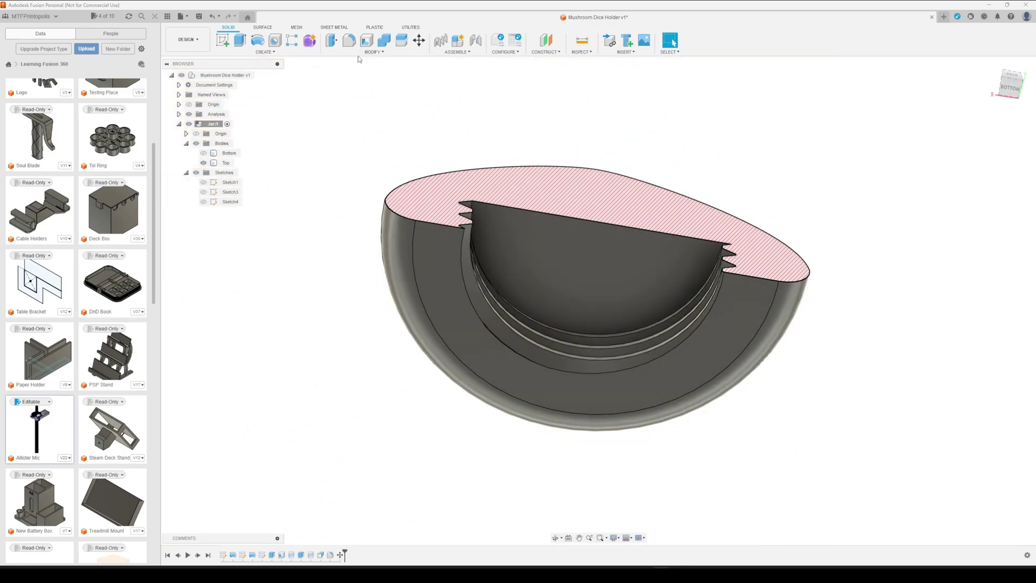
Rotate the Top cap body -30° about Z with Move/Copy, with the Bottom jar shown again.
click(419, 40)
click(595, 227)
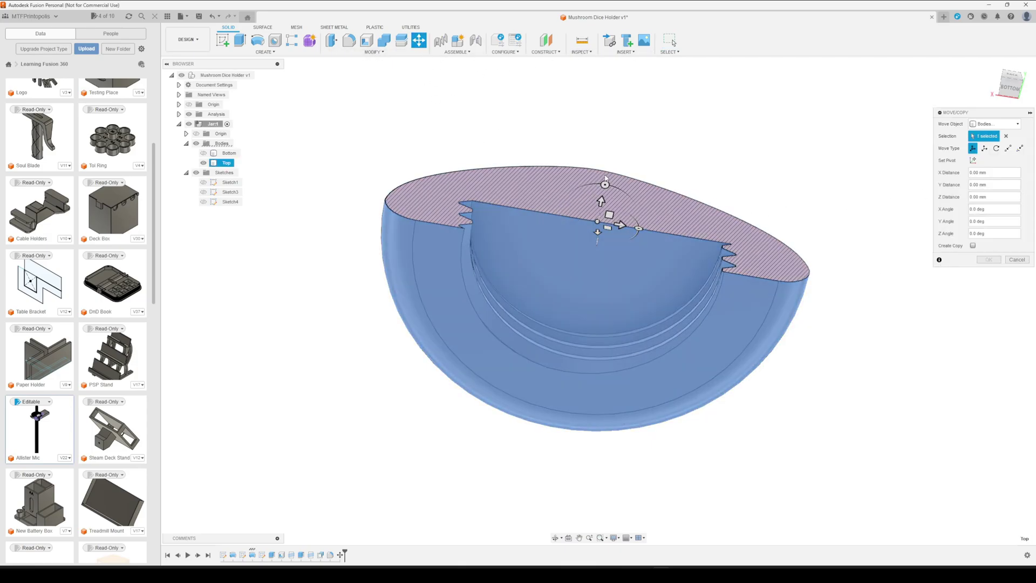
drag(605, 184, 608, 186)
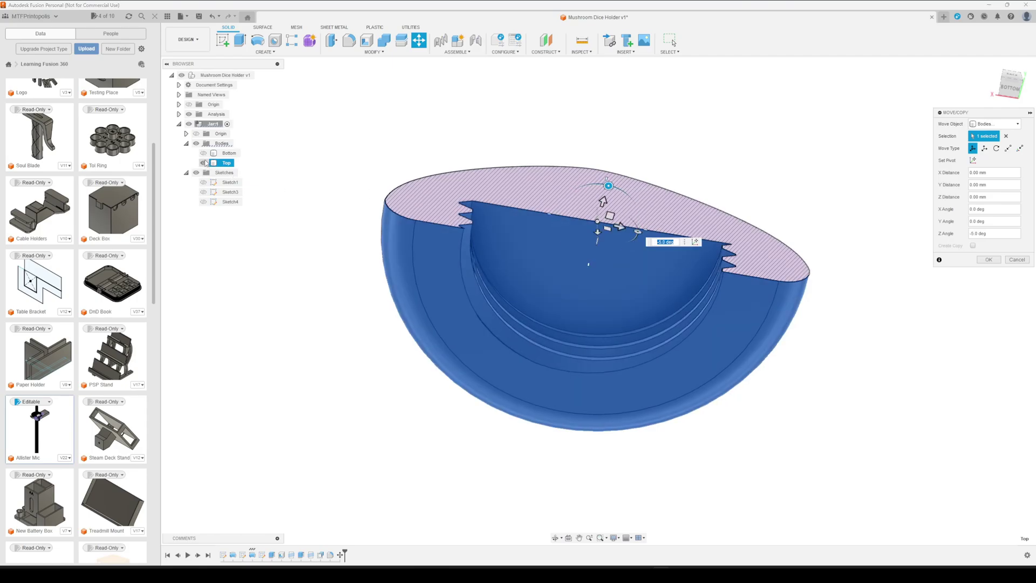
click(204, 153)
shift+middle_drag(723, 323, 629, 181)
drag(621, 180, 638, 194)
shift+middle_drag(624, 206, 860, 410)
scroll(824, 415, up, 5)
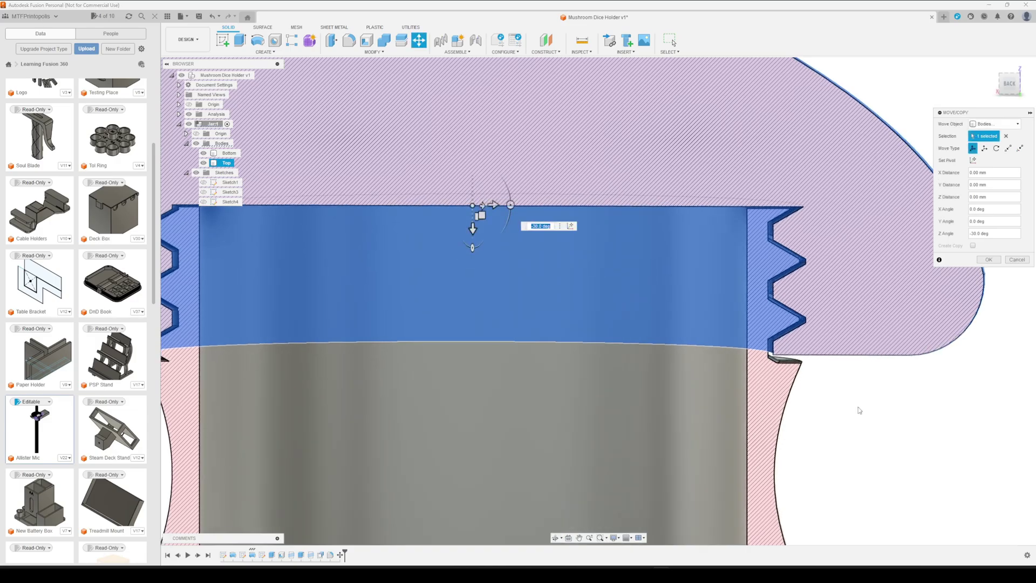
click(986, 260)
scroll(912, 400, down, 5)
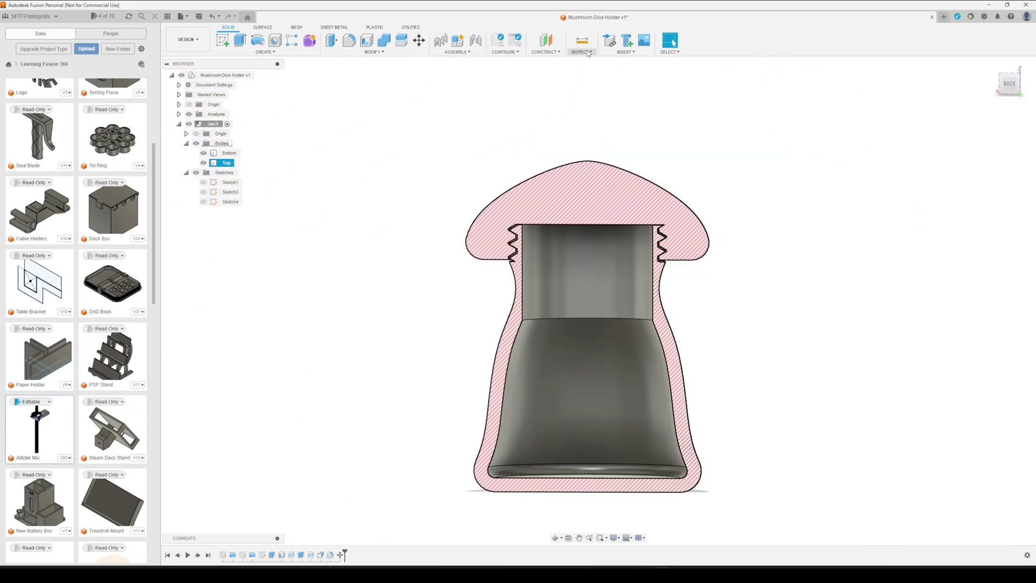
Slide a new section analysis out 125 mm so the assembled mushroom shows uncut.
click(582, 51)
click(588, 134)
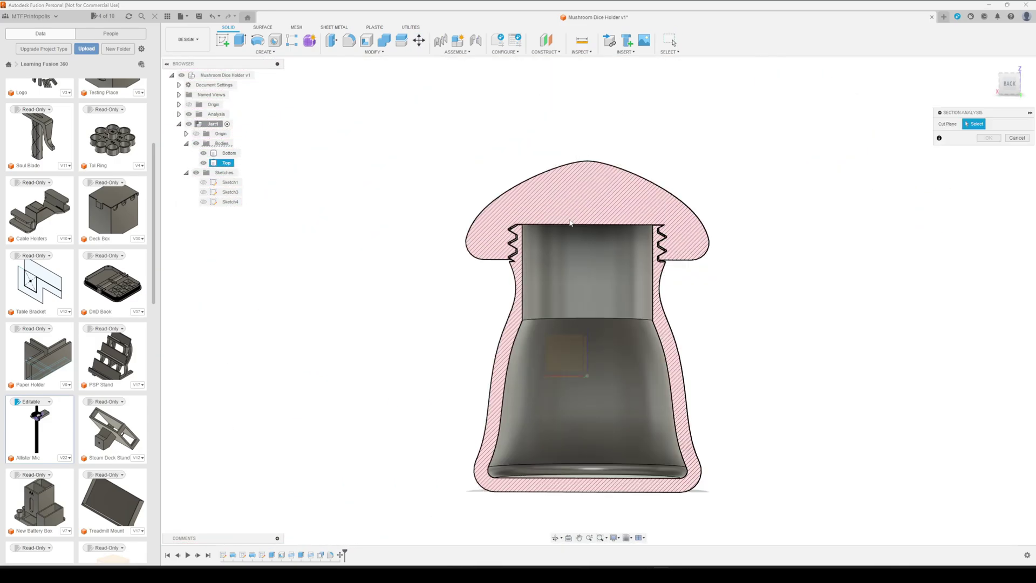
click(555, 354)
shift+middle_drag(752, 363, 588, 383)
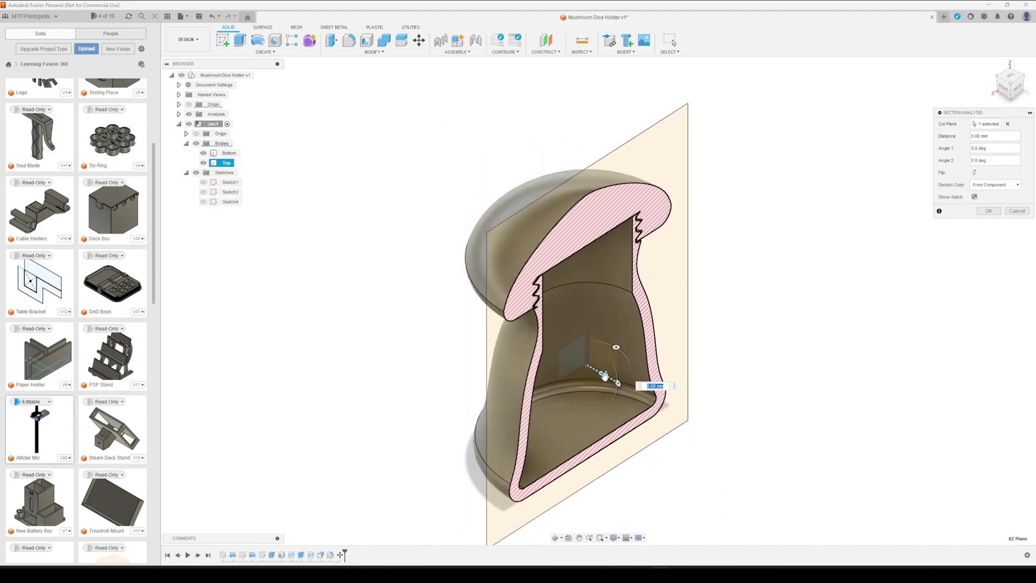
drag(604, 375, 815, 495)
click(988, 211)
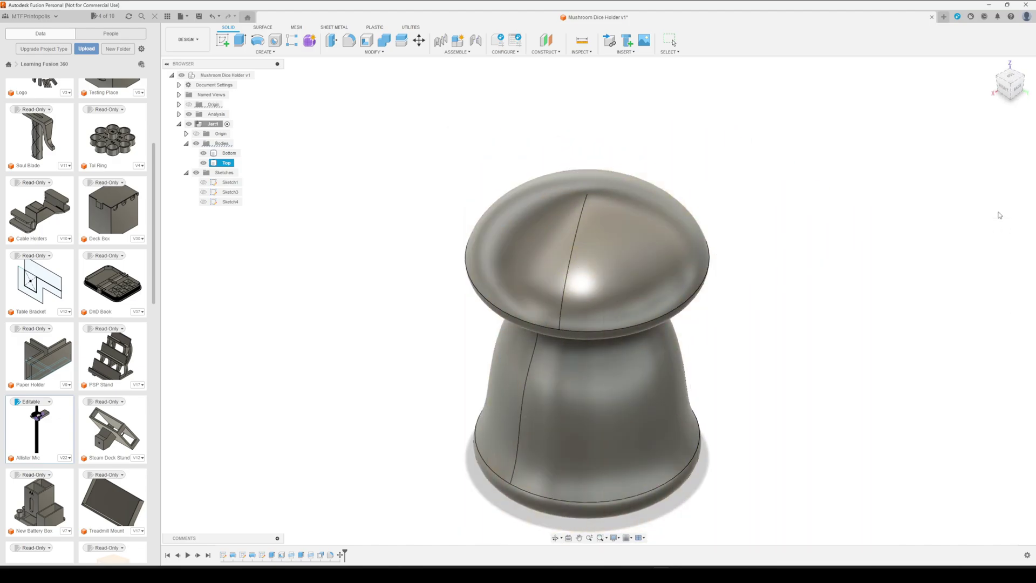
mouse_move(812, 374)
shift+middle_down()
mouse_move(782, 387)
mouse_move(759, 338)
mouse_move(486, 195)
shift+middle_up()
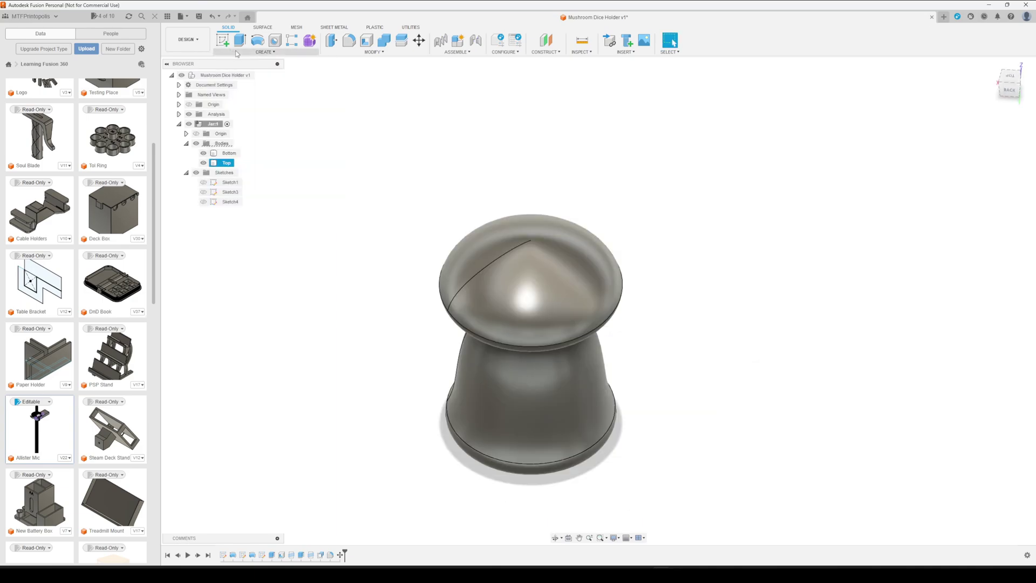
Create an offset plane 160 mm from the mushroom's bottom face, above the cap.
click(545, 52)
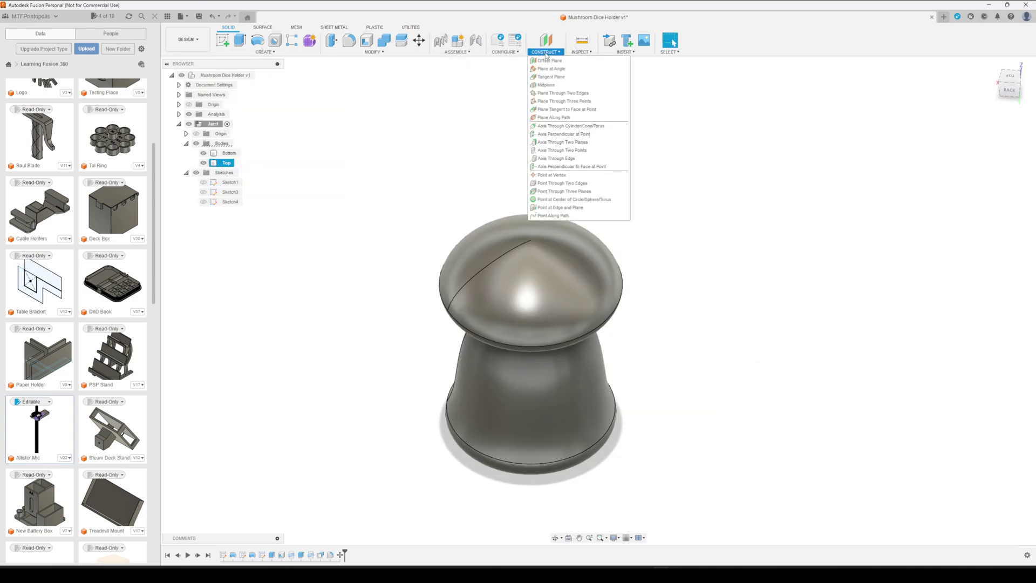
click(561, 64)
shift+middle_drag(672, 312, 681, 259)
click(569, 432)
shift+middle_drag(705, 388, 698, 416)
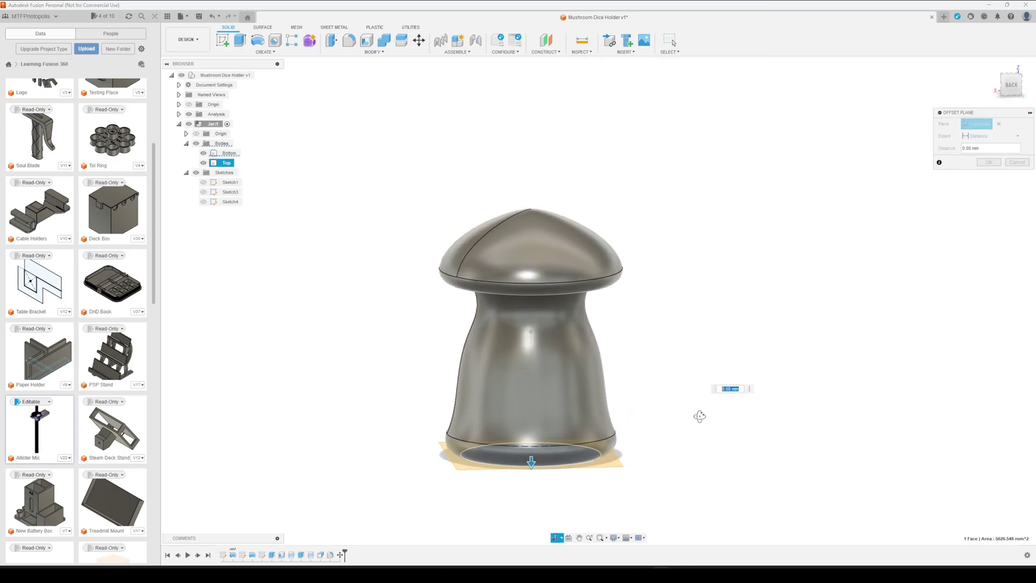
drag(531, 463, 531, 171)
click(988, 163)
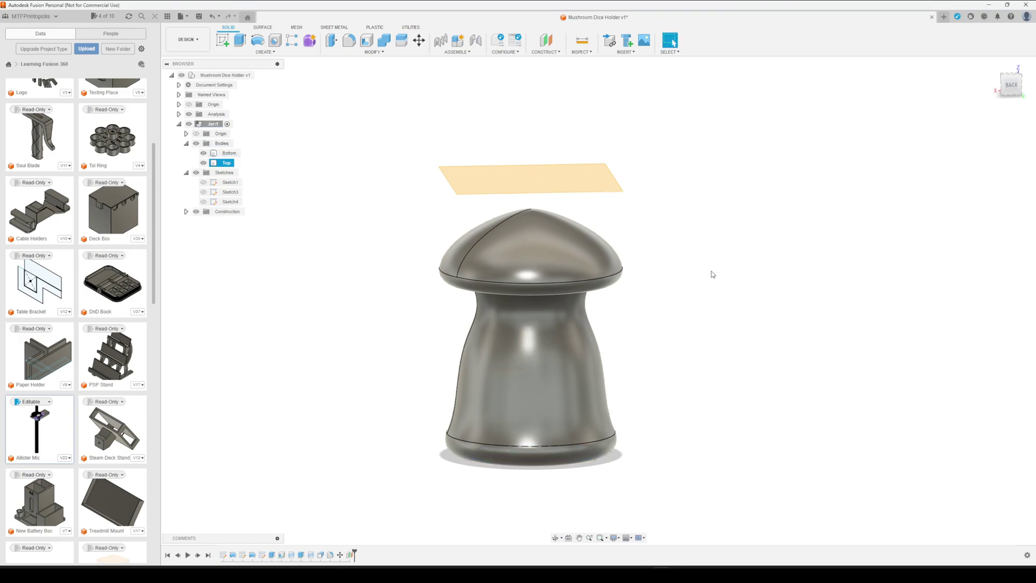
Enlarge the construction plane leftward and upward, then look straight down onto the cap.
shift+middle_drag(711, 271, 642, 245)
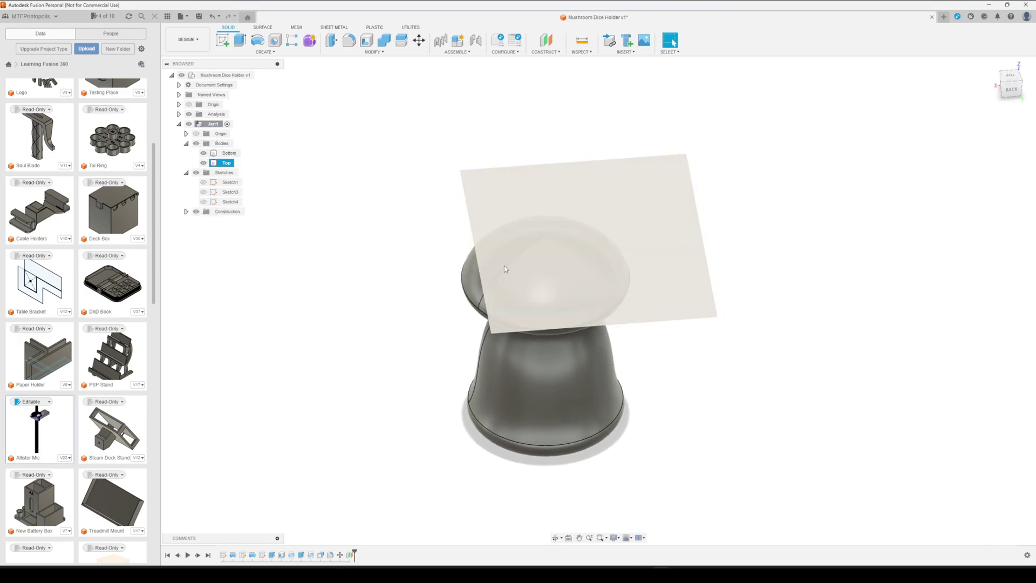
drag(480, 257, 358, 260)
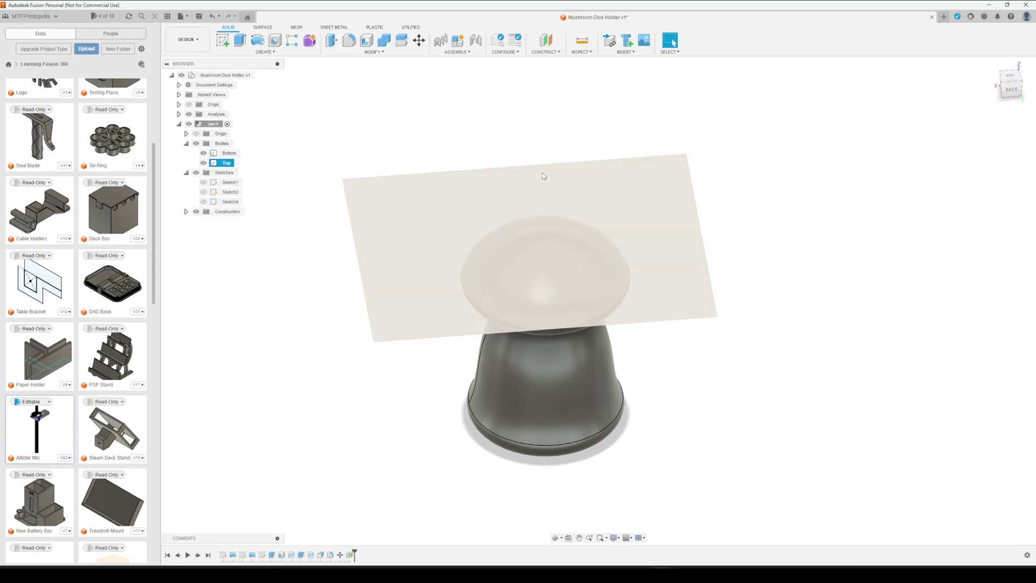
drag(541, 172, 542, 130)
shift+middle_drag(714, 366, 714, 398)
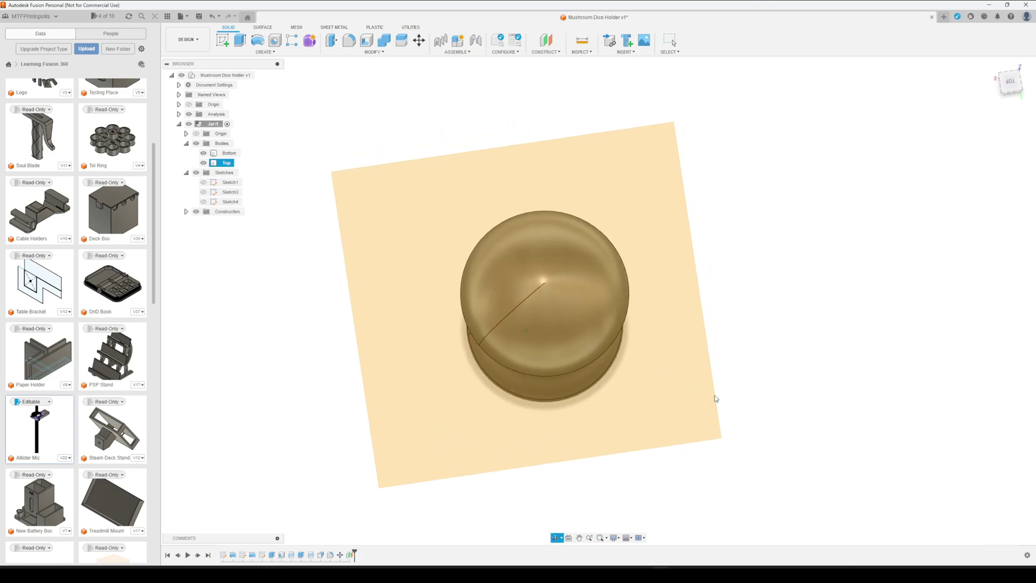
Start a sketch on the offset plane and project the Top sphere's face outline into it.
click(222, 40)
click(678, 316)
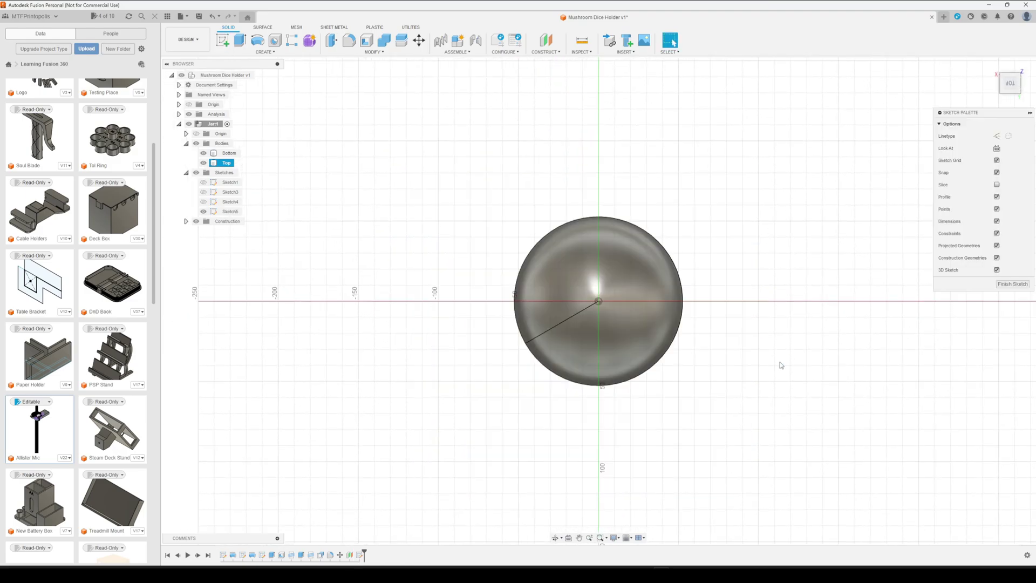
click(265, 51)
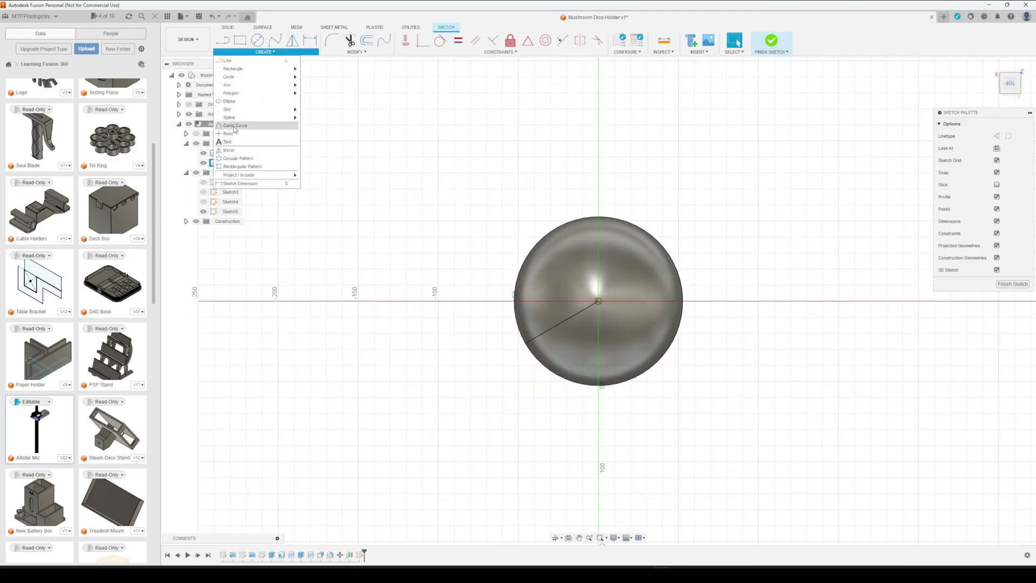
click(234, 175)
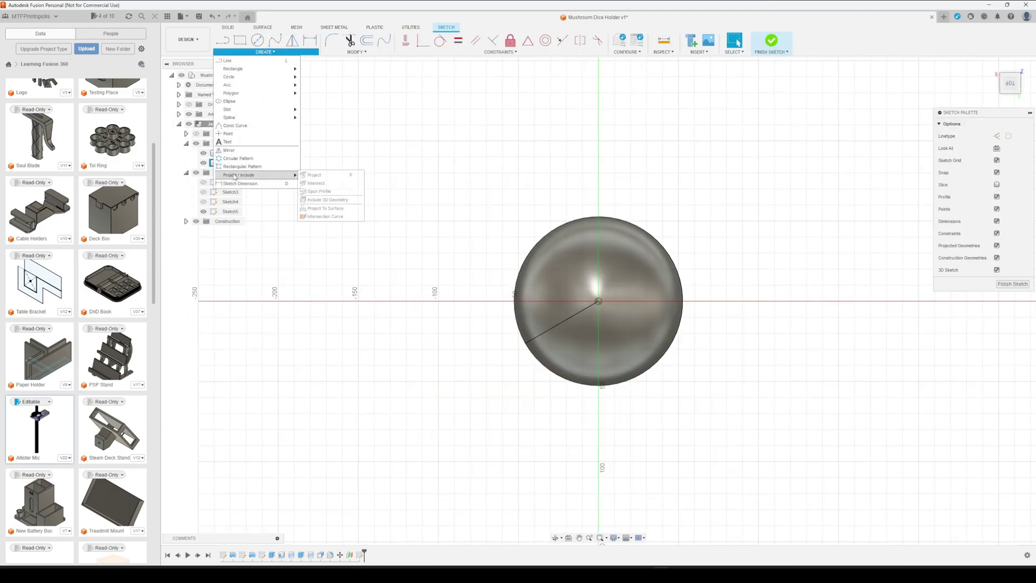
click(315, 176)
click(658, 247)
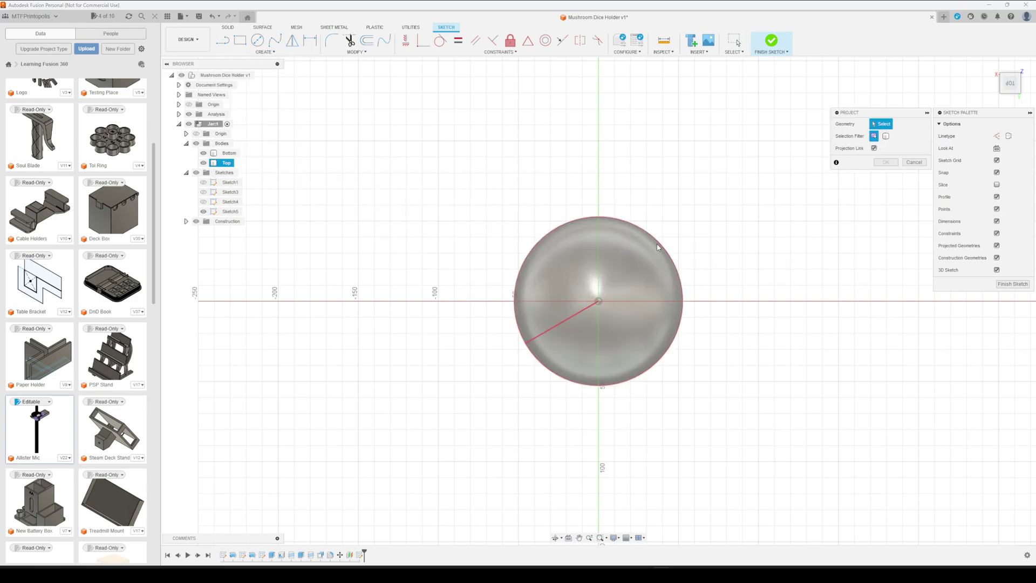
click(651, 248)
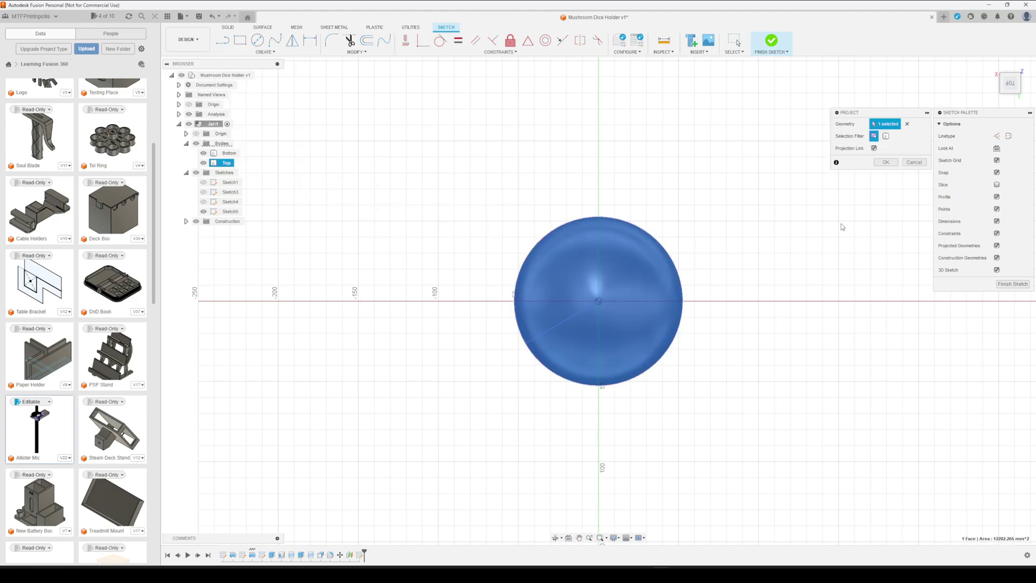
click(893, 162)
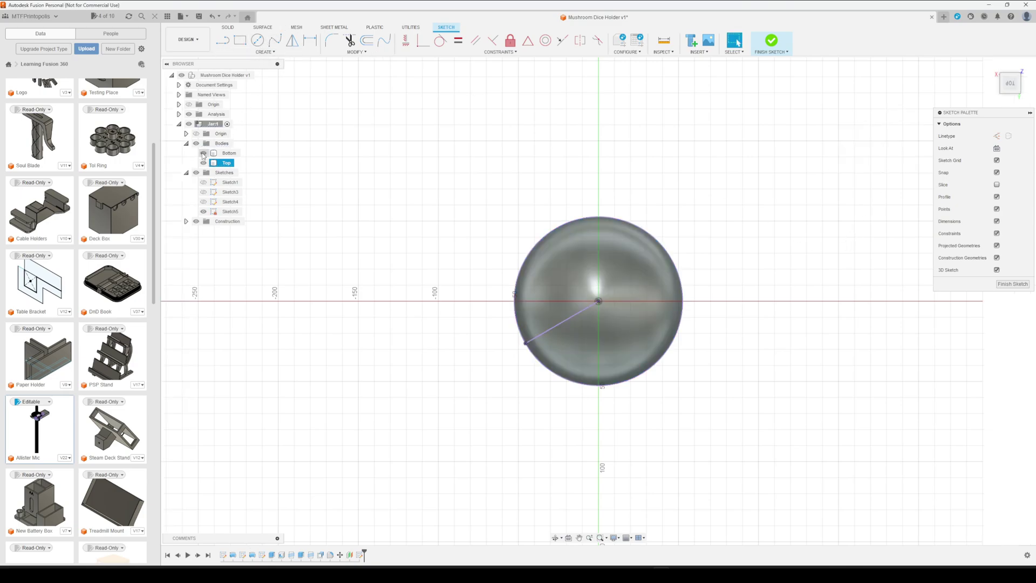
Hide the Top cap body and centre the projected outline in view.
click(203, 162)
scroll(737, 342, up, 3)
scroll(736, 341, up, 2)
middle_drag(705, 344, 755, 377)
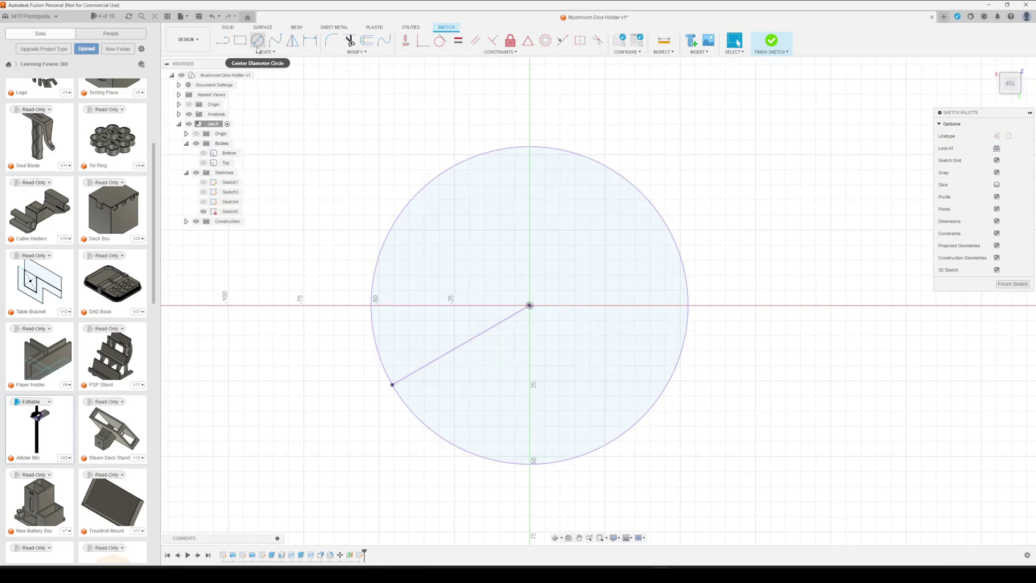
Sketch the first seven spot circles inside the outline, including roughly 12 mm and 20 mm spots.
click(259, 44)
click(488, 197)
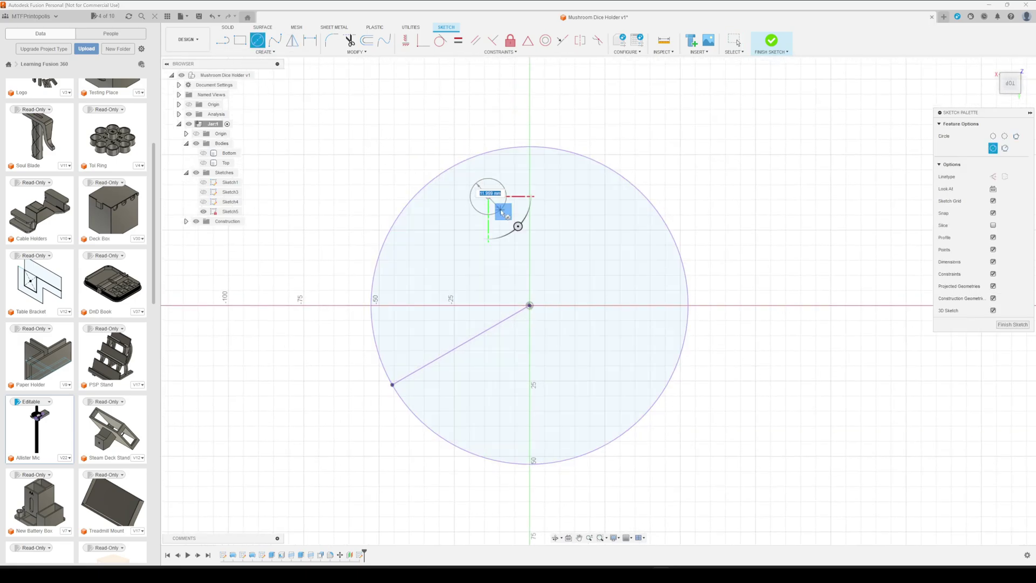
click(501, 211)
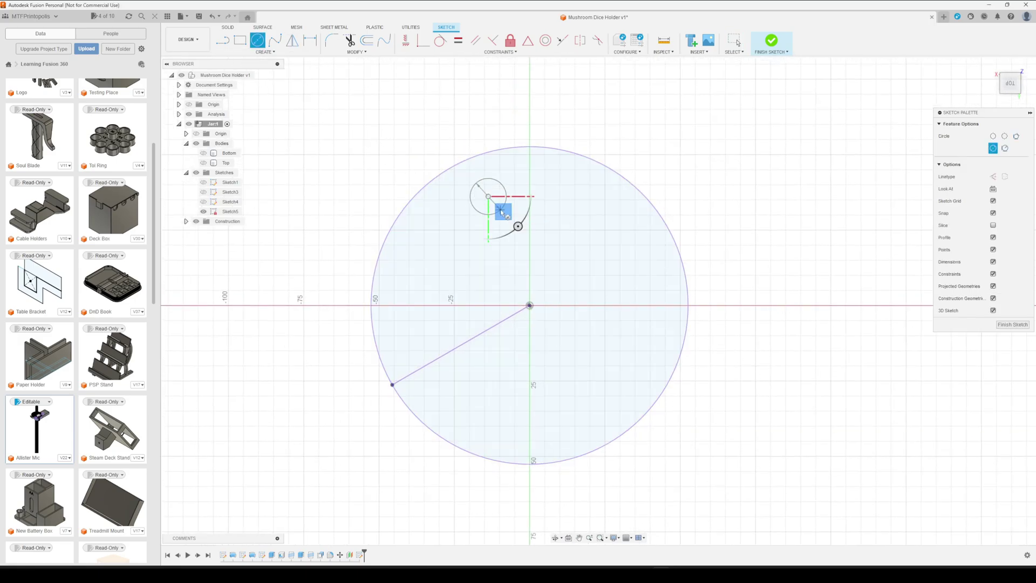
click(573, 204)
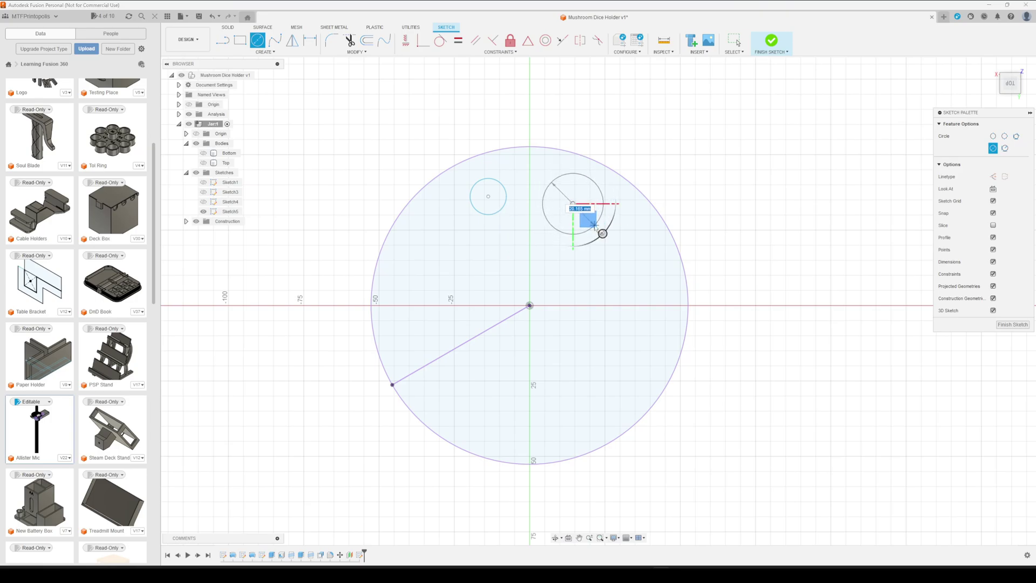
click(597, 229)
click(454, 283)
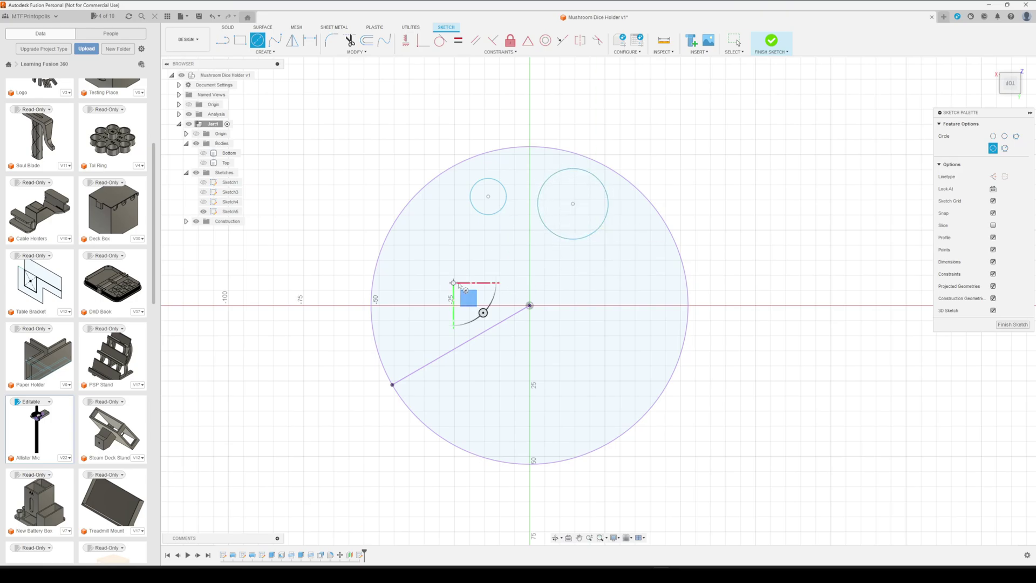
click(474, 303)
click(579, 390)
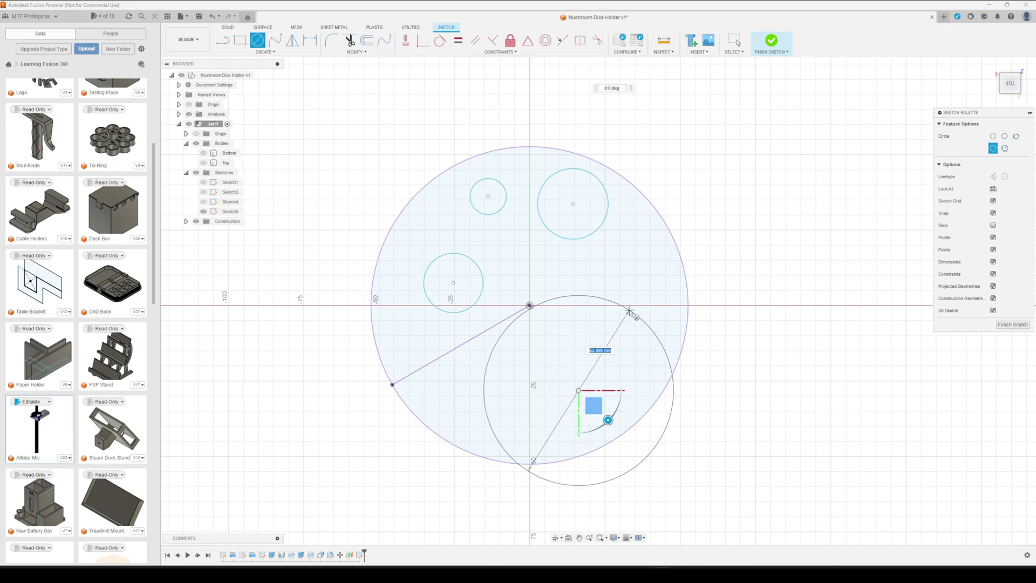
click(594, 406)
click(608, 311)
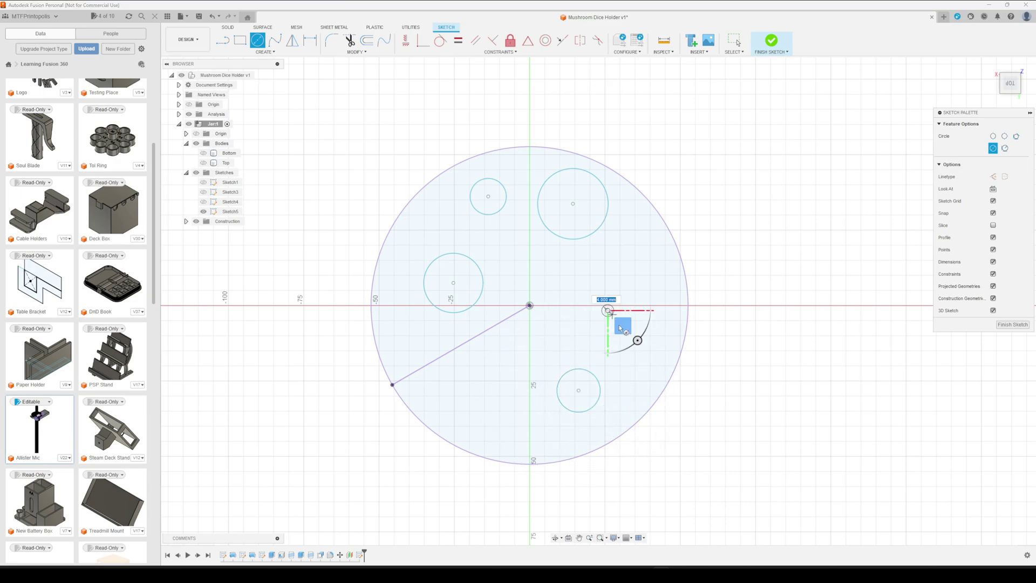
click(616, 320)
click(457, 374)
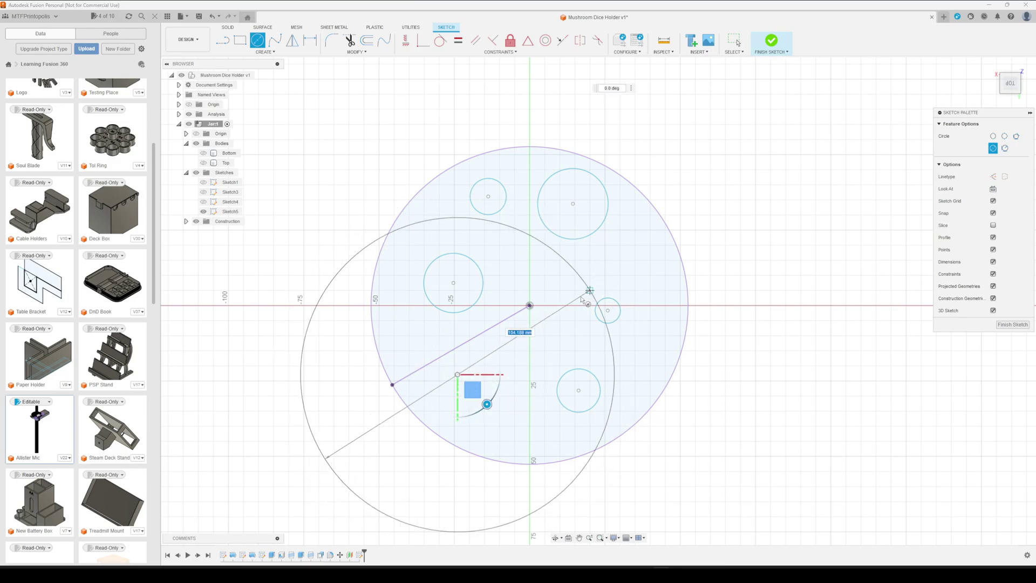
click(495, 364)
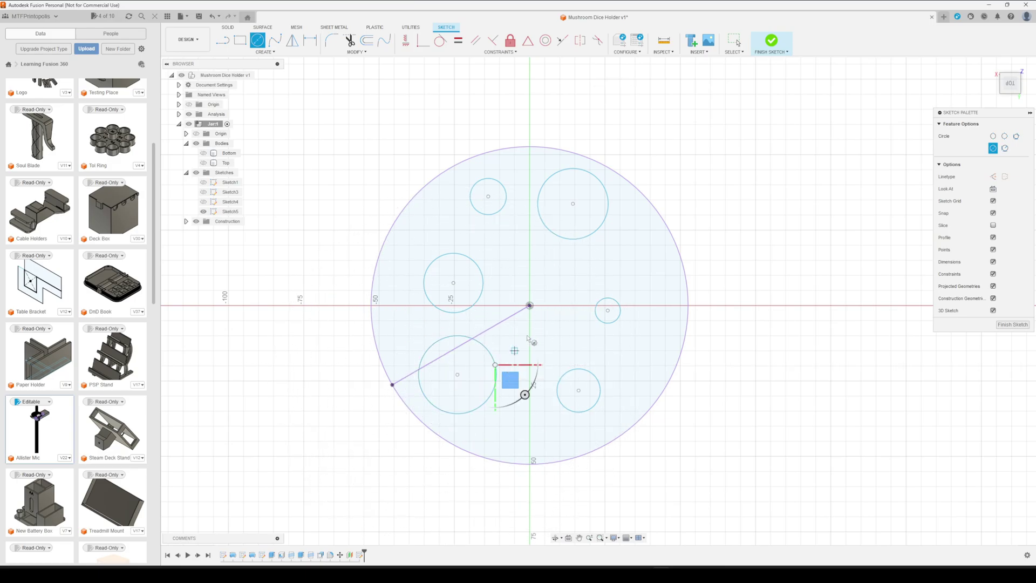
click(585, 273)
click(581, 287)
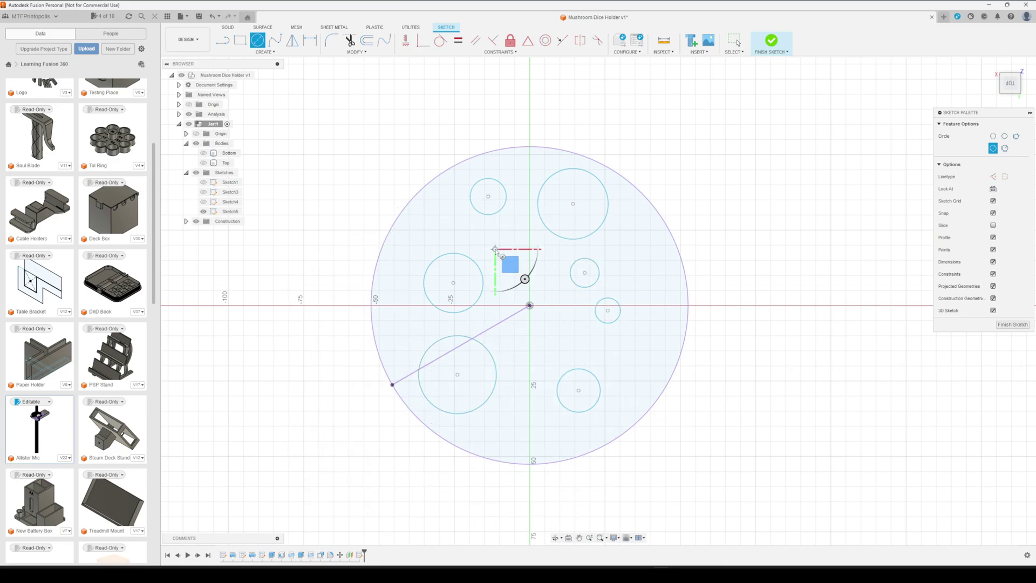
Add the remaining spot circles around the outline, including a 4 mm spot above centre.
click(494, 250)
click(498, 261)
click(546, 325)
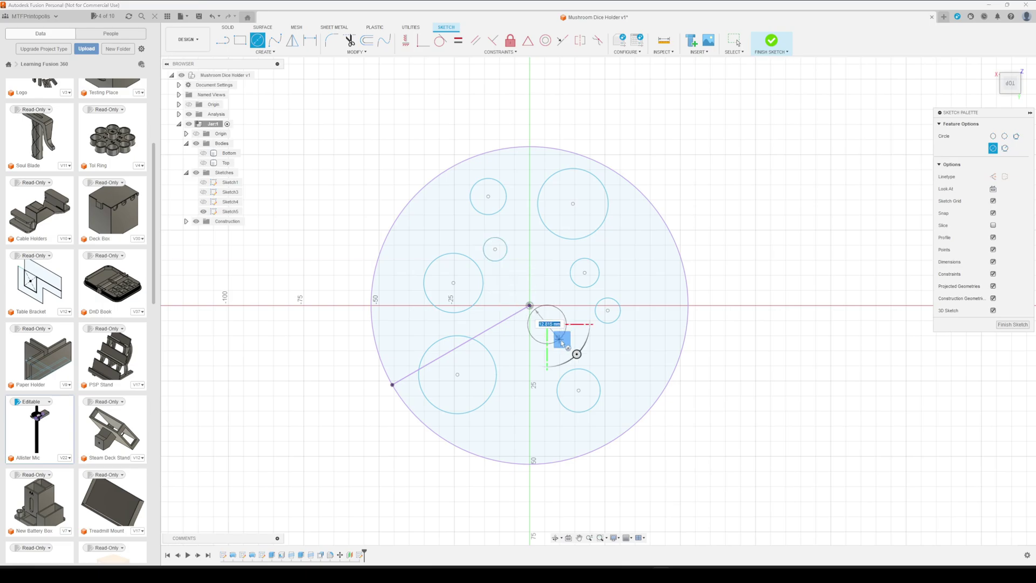
click(560, 336)
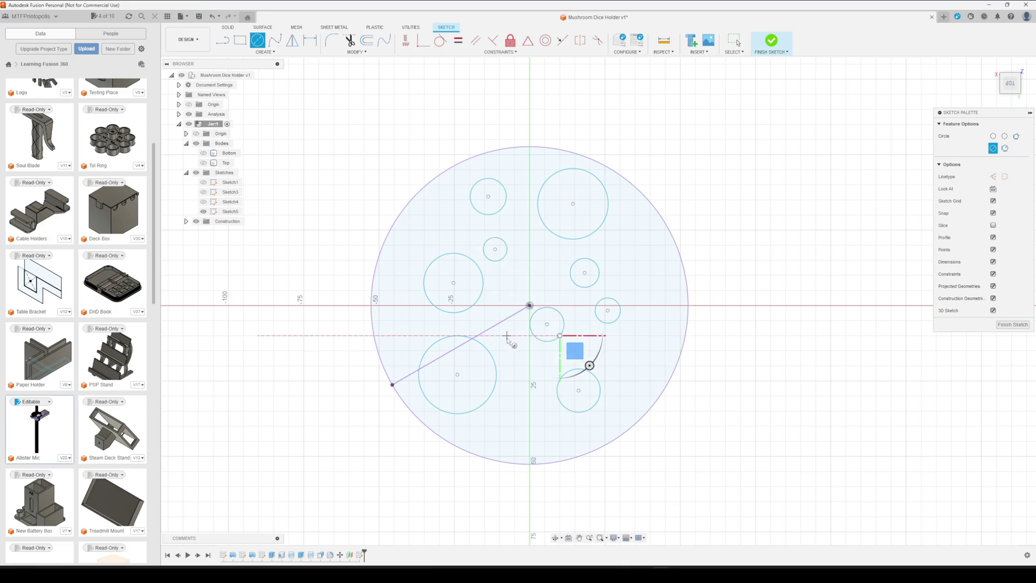
click(640, 273)
click(658, 291)
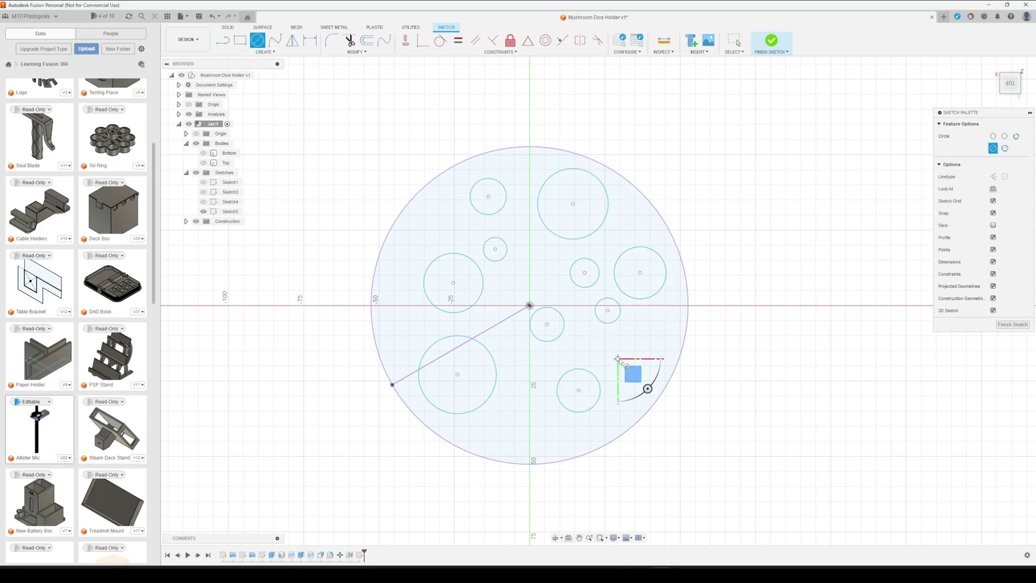
click(618, 358)
click(630, 375)
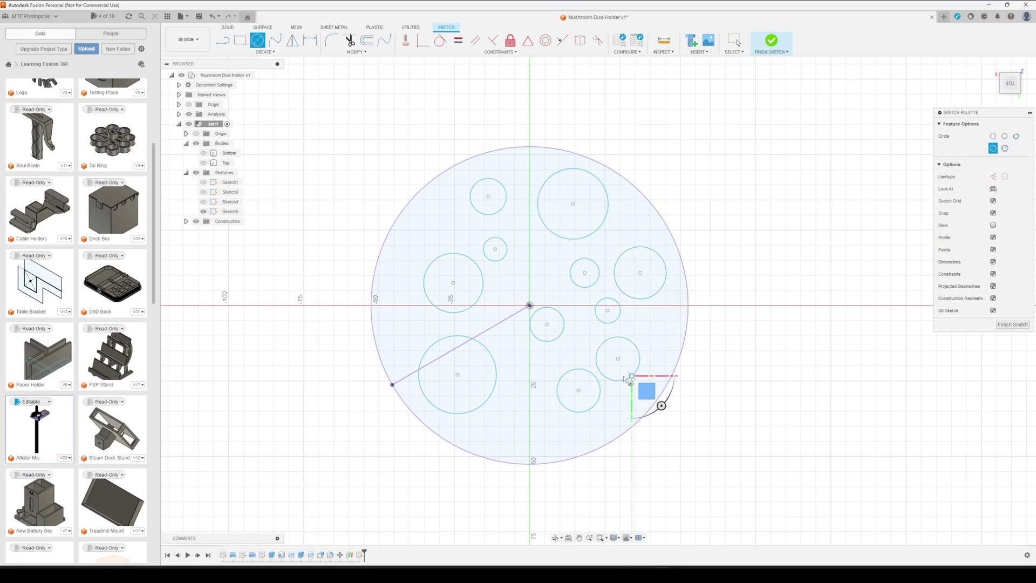
click(510, 415)
click(522, 424)
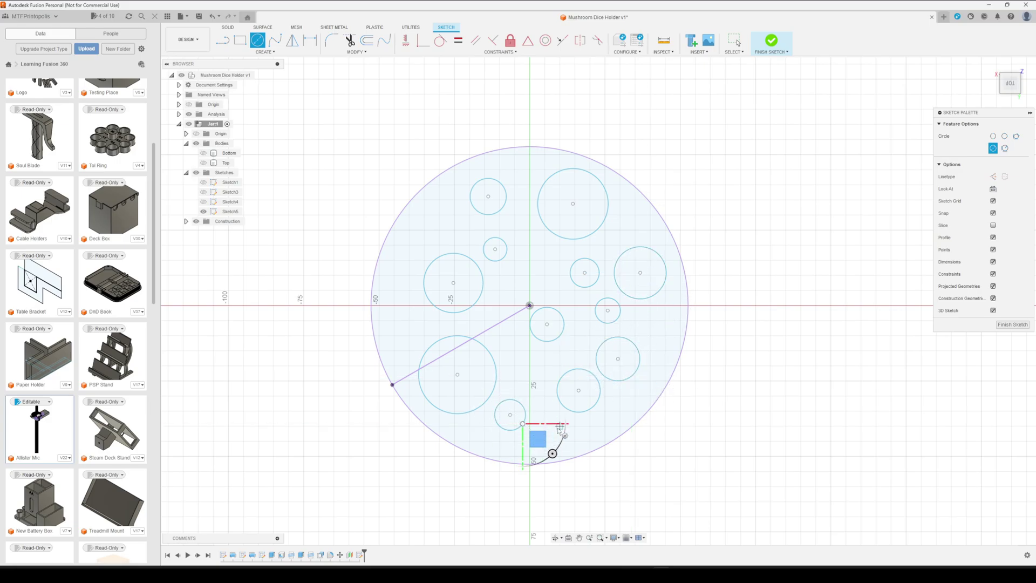
click(550, 414)
click(435, 216)
click(449, 227)
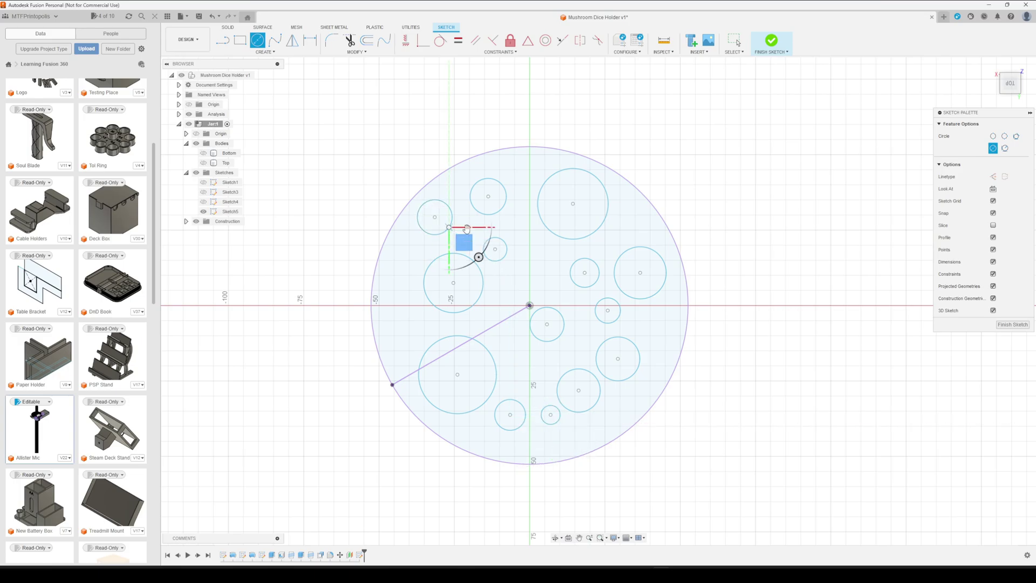
click(516, 261)
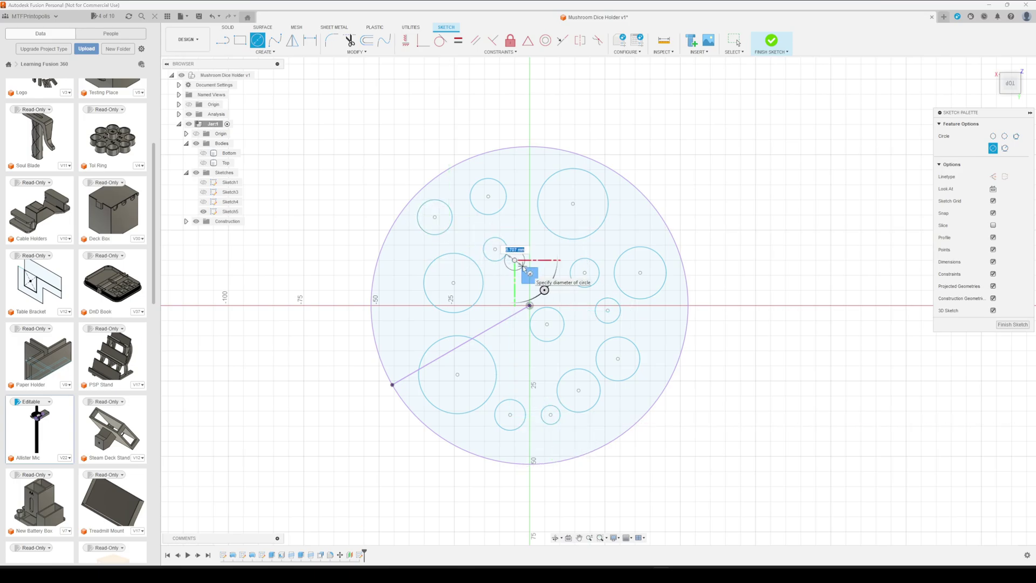
text(4)
key(Return)
click(409, 320)
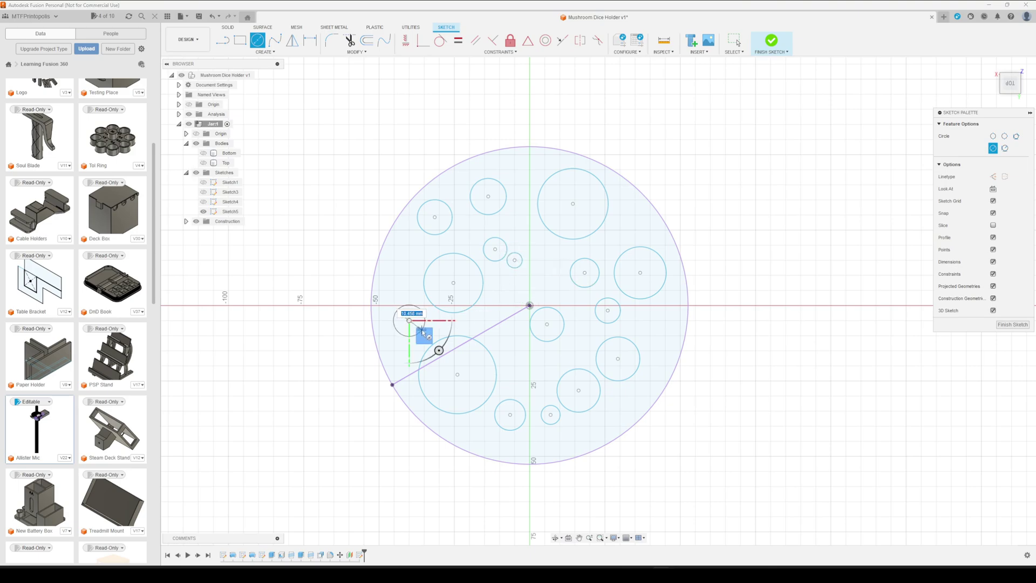
click(422, 330)
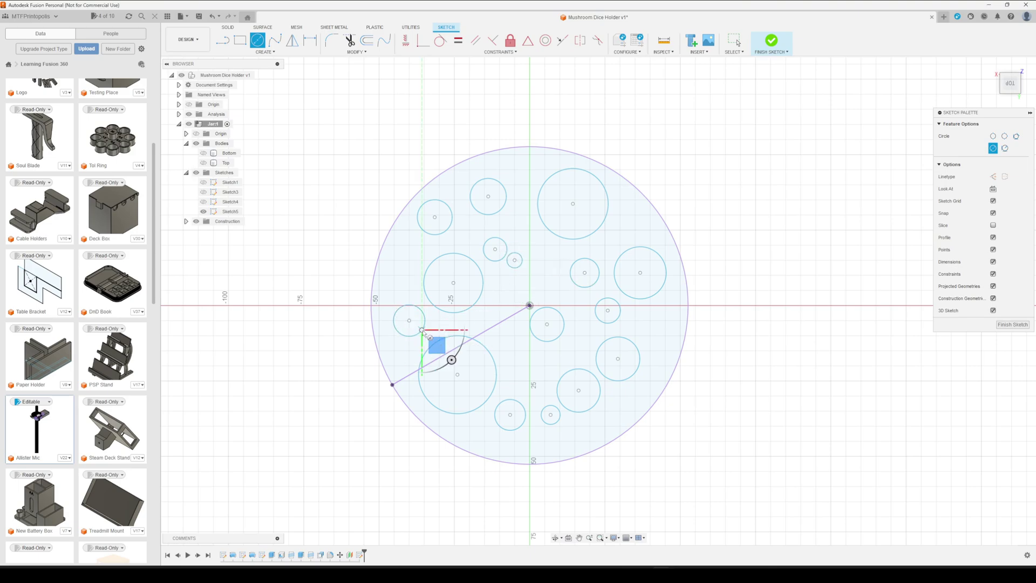
Finish the spot sketch and select the first spot profiles on the right and top of the cap.
click(1007, 326)
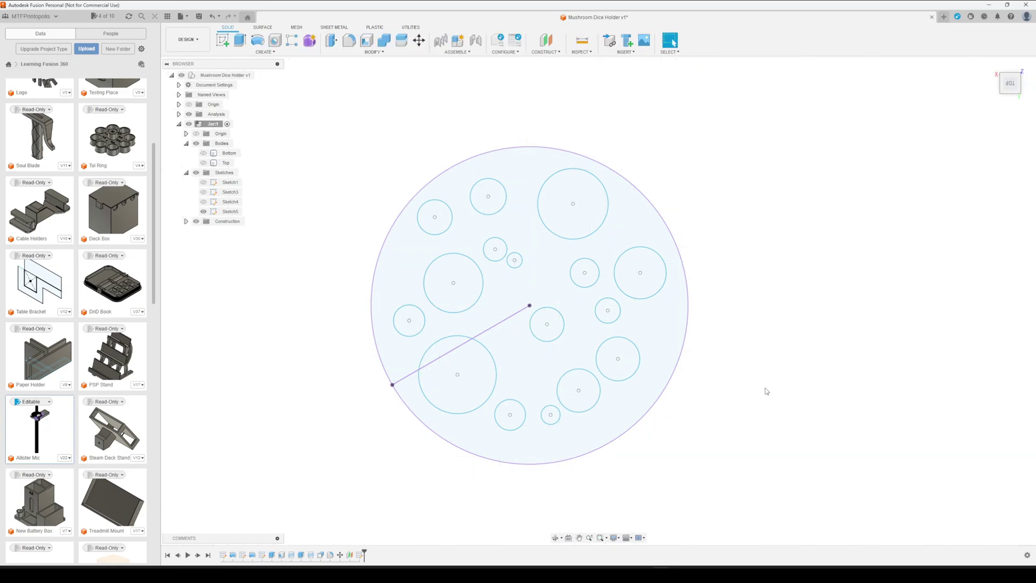
shift+middle_drag(685, 439, 703, 388)
click(651, 276)
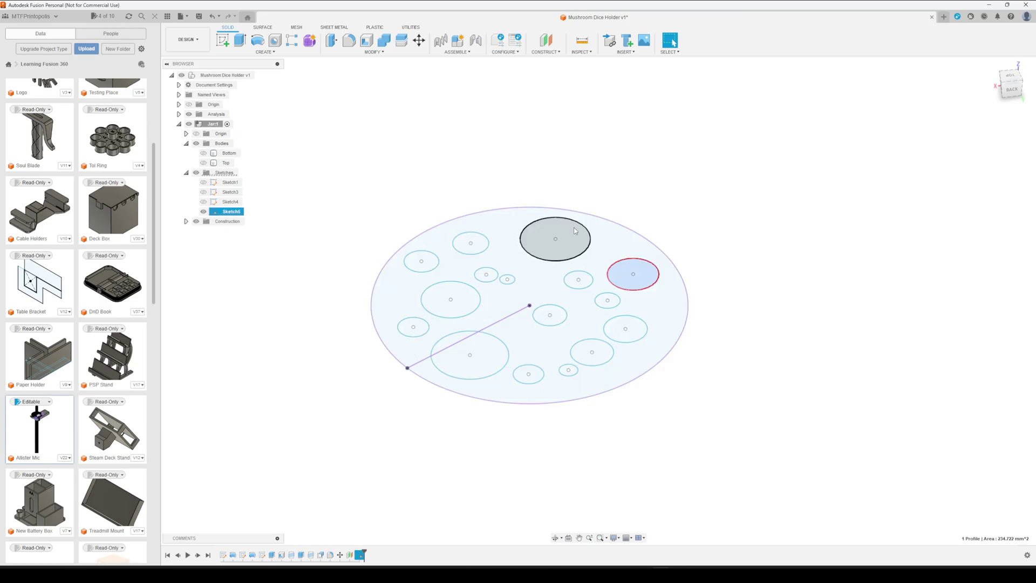
shift+click(561, 242)
shift+click(591, 285)
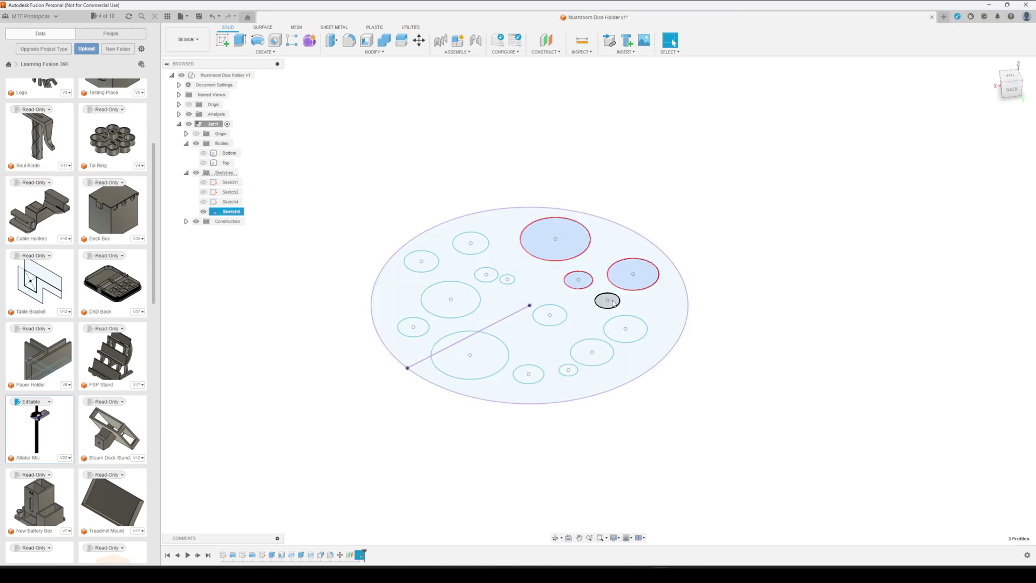
shift+click(612, 302)
shift+click(632, 328)
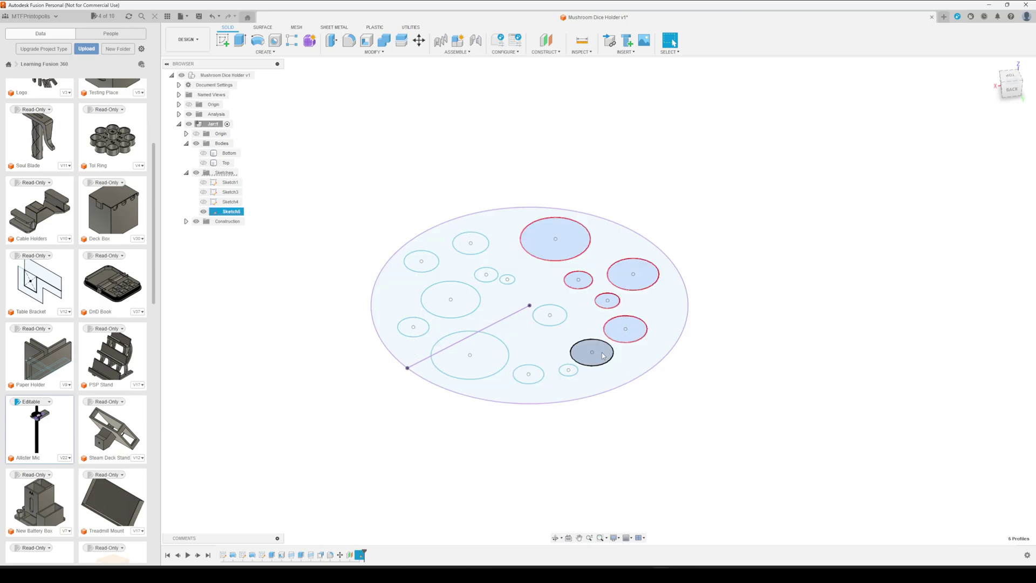
shift+click(549, 314)
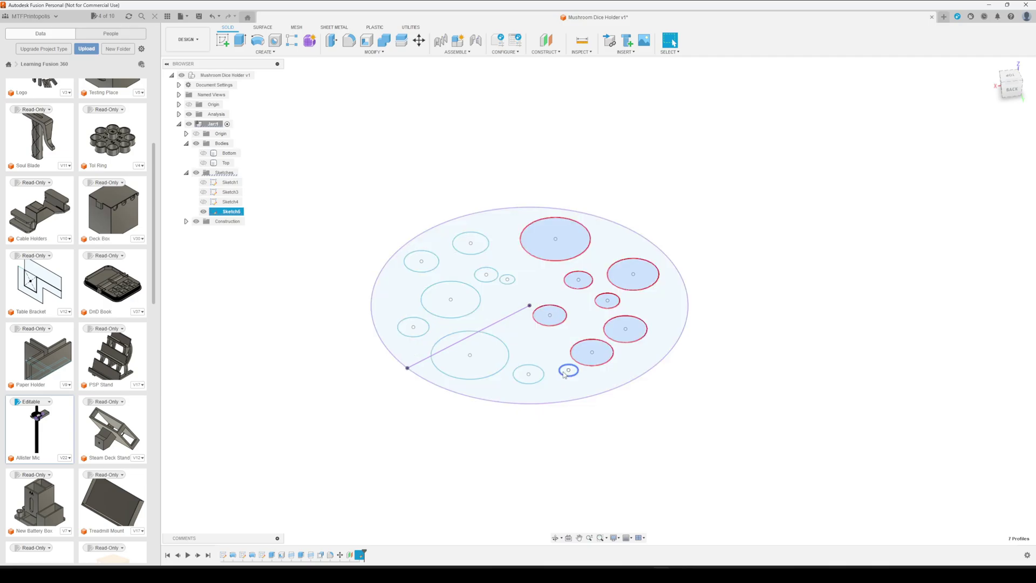
Add the lower and left spots to reach 17 profiles, and make the Top body visible.
shift+click(529, 376)
shift+click(484, 359)
shift+click(453, 344)
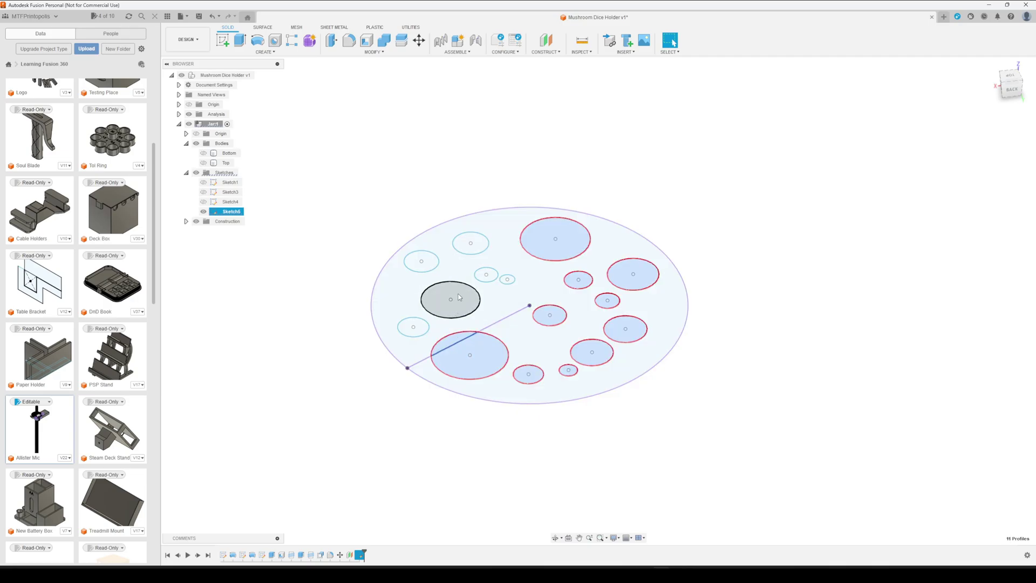
shift+click(489, 277)
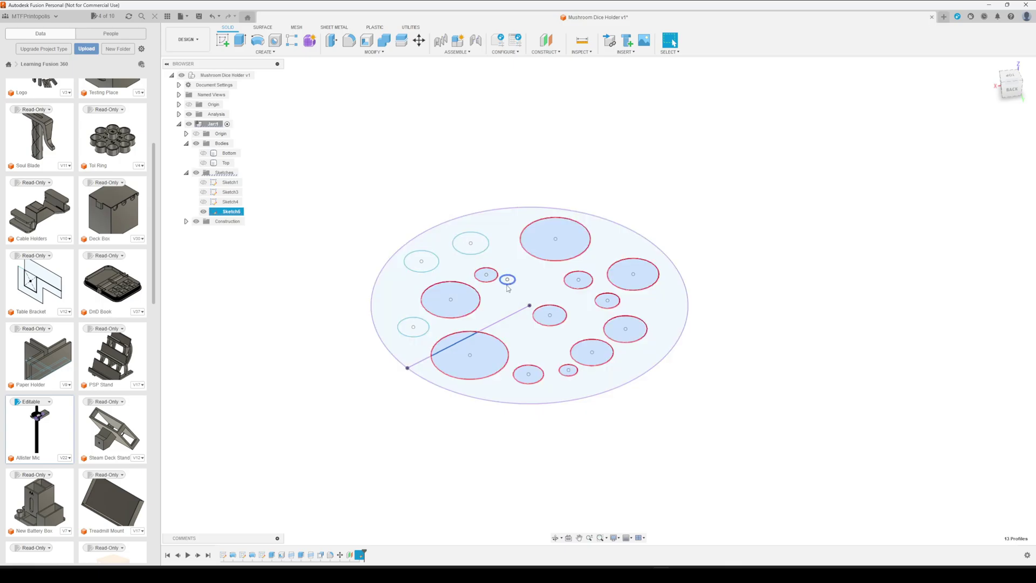
shift+click(508, 282)
scroll(510, 284, up, 5)
shift+click(445, 204)
shift+click(339, 236)
shift+click(337, 373)
scroll(532, 356, down, 5)
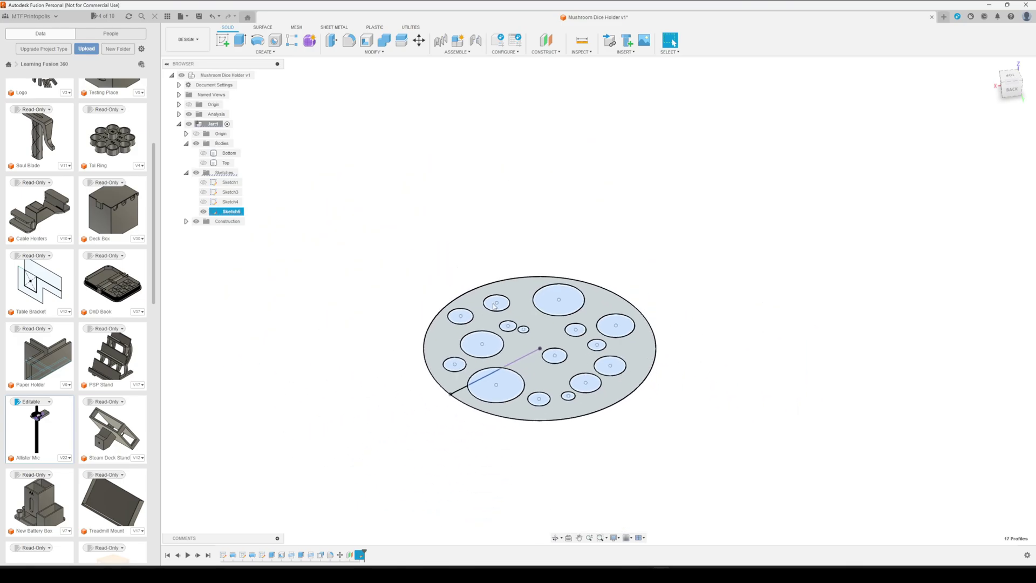
click(204, 163)
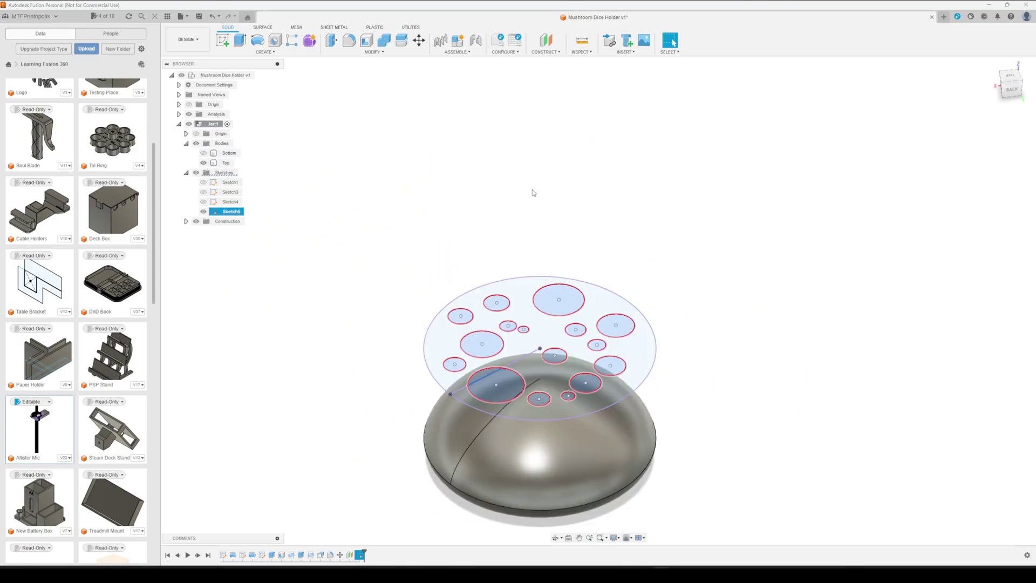
Try an Emboss set to Deboss on the Top dome face with the spots, viewing the cap from above.
click(262, 51)
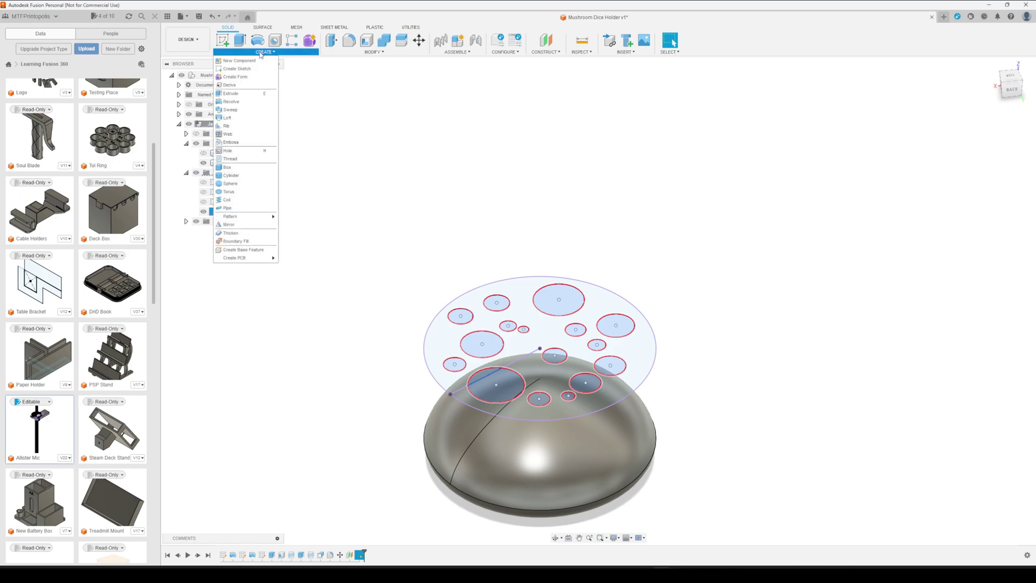
click(231, 142)
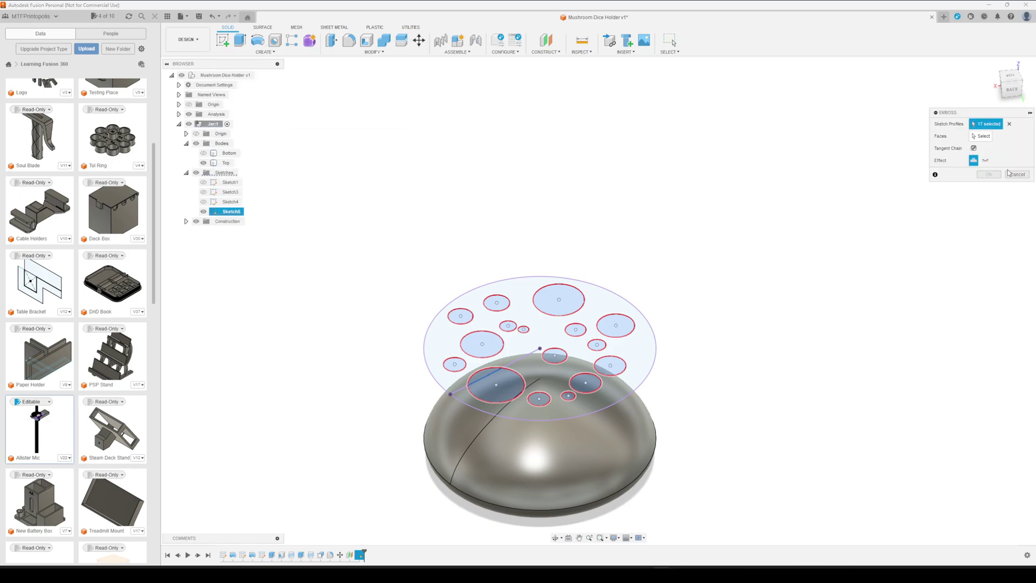
click(985, 160)
click(981, 136)
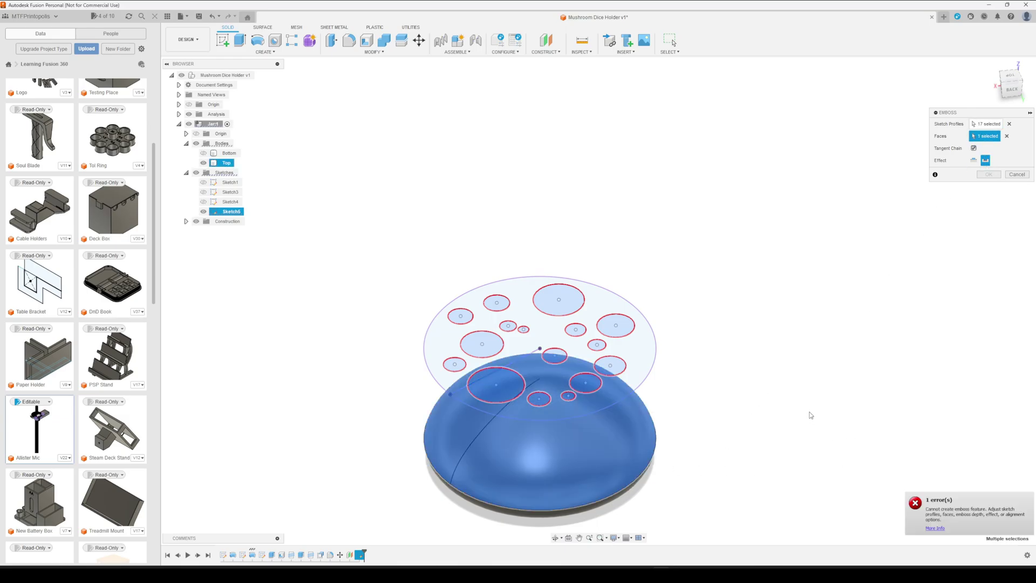
mouse_move(776, 399)
shift+middle_down()
mouse_move(775, 388)
mouse_move(778, 420)
mouse_move(775, 388)
mouse_move(733, 377)
shift+middle_up()
Reopen Sketch5 and delete three small spot circles.
double_click(567, 358)
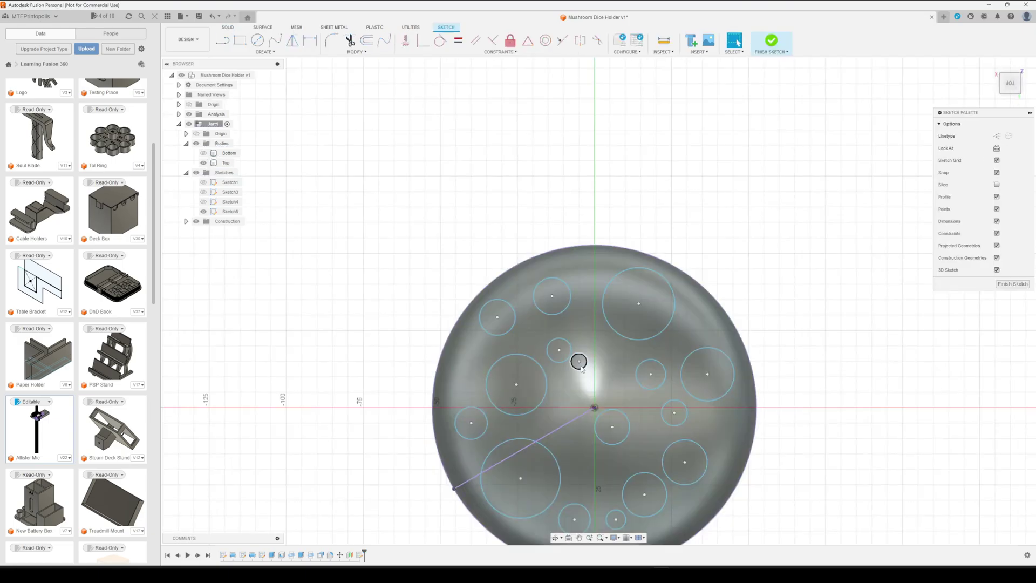
click(584, 372)
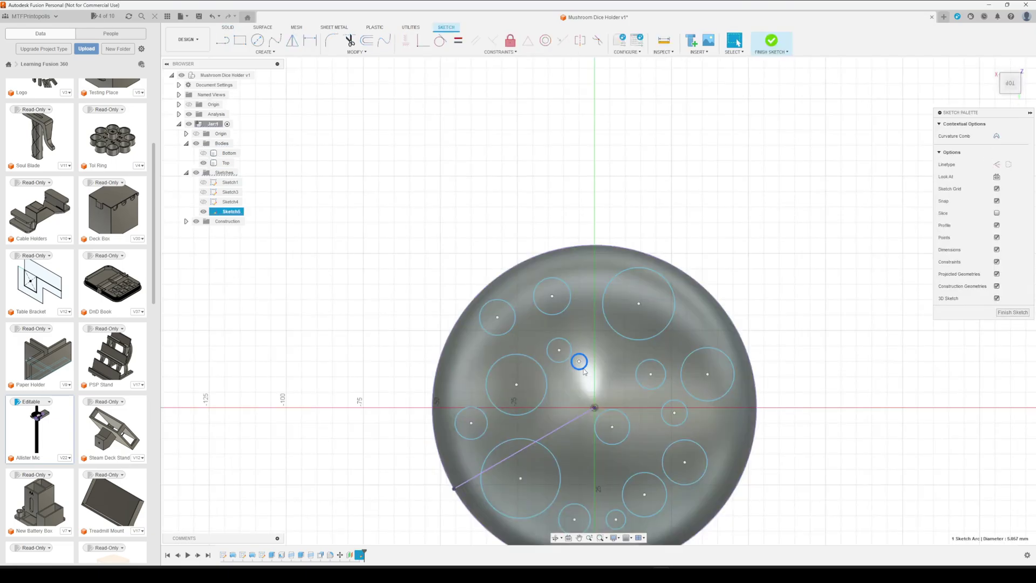
key(Delete)
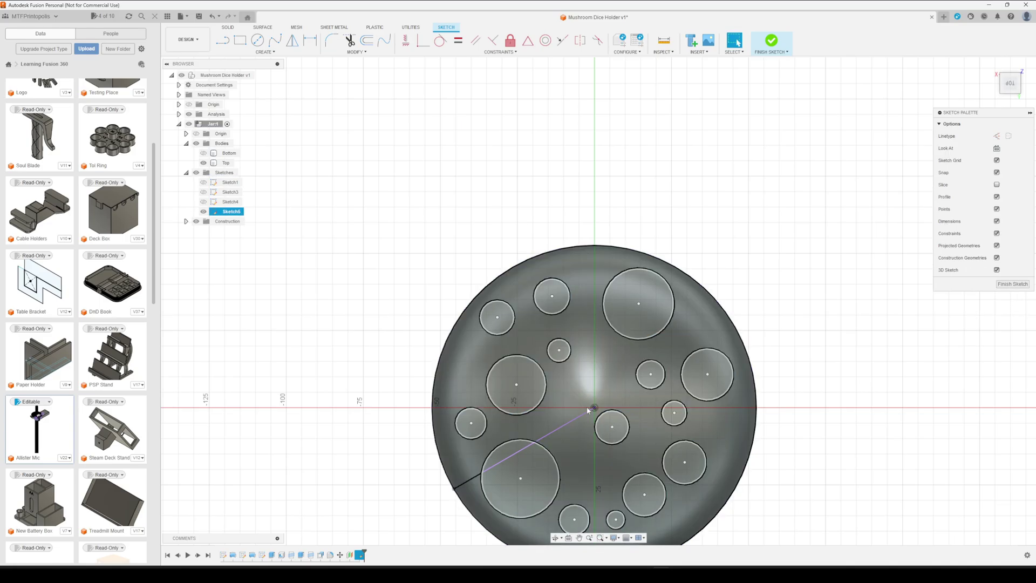
click(662, 416)
key(Delete)
click(612, 512)
key(Delete)
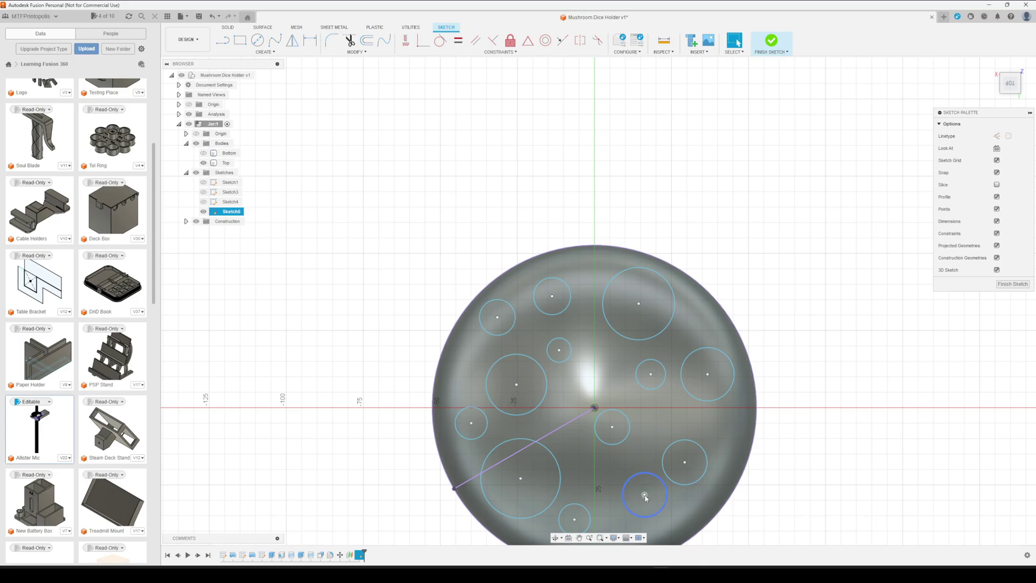
Drag four spot circles to new positions inside the cap outline and finish the sketch.
drag(645, 494, 625, 495)
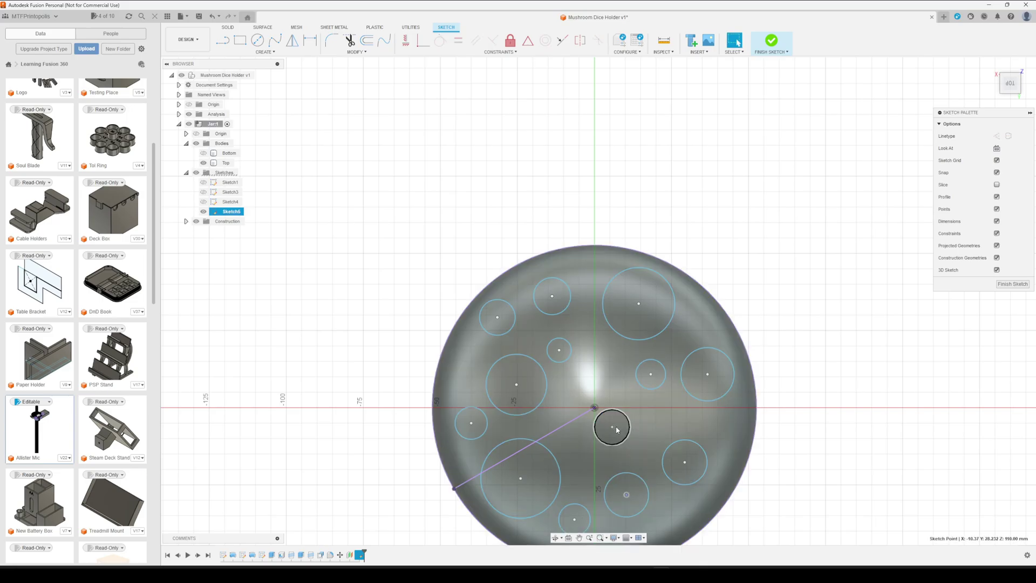
drag(617, 429, 639, 438)
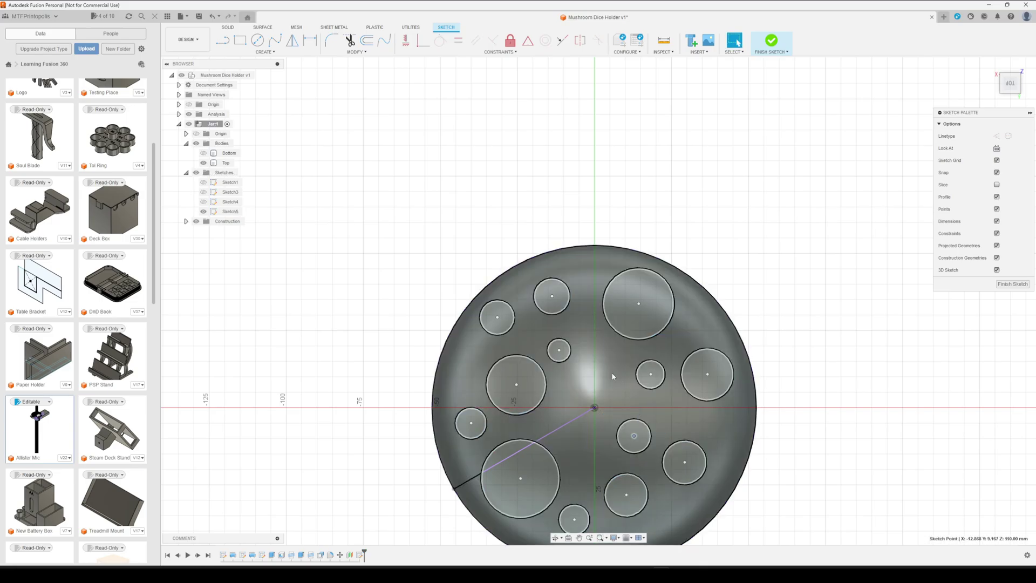
drag(517, 386, 529, 399)
click(559, 351)
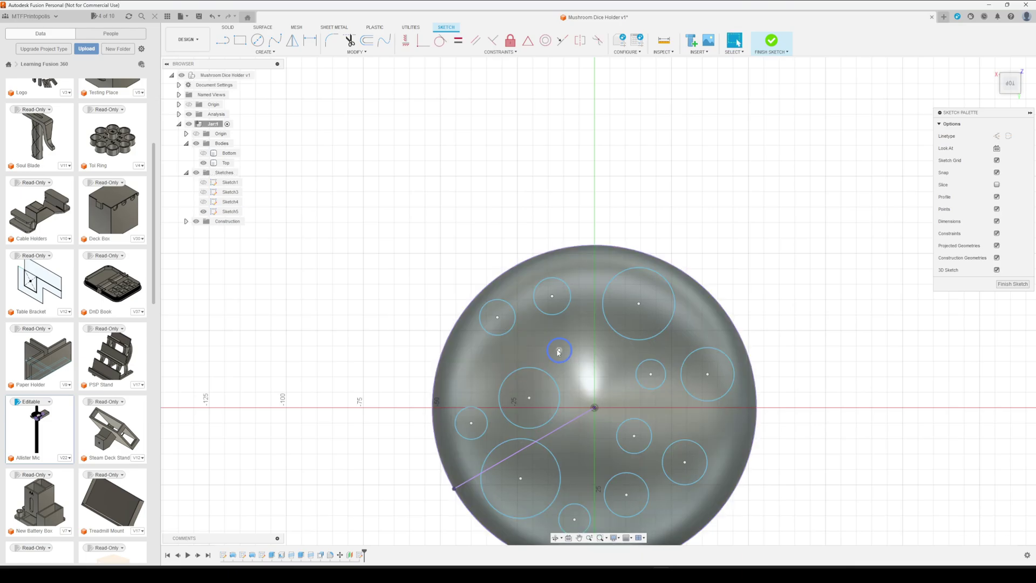
mouse_move(559, 352)
mouse_down()
mouse_move(610, 361)
mouse_move(588, 368)
mouse_up()
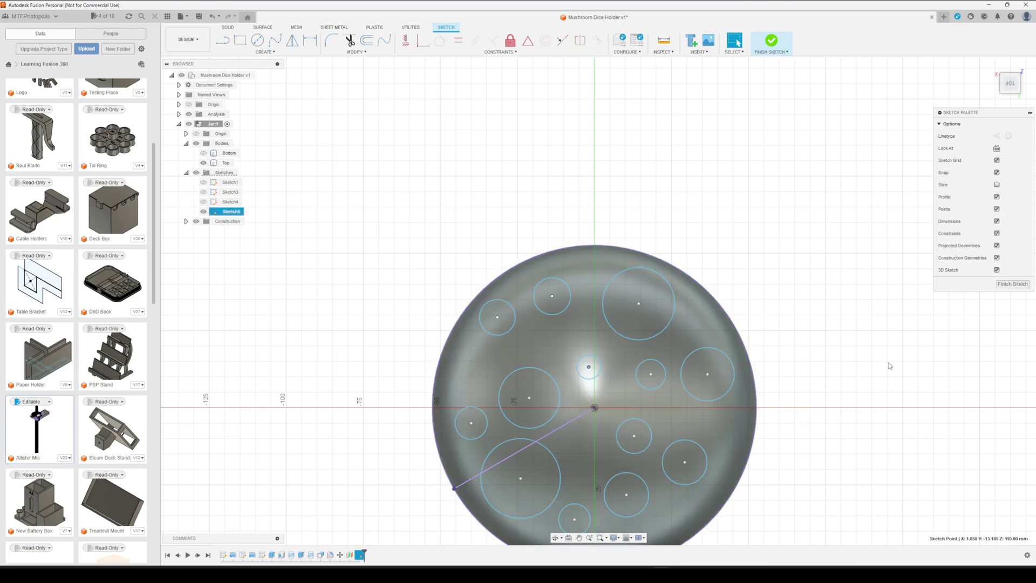
click(1013, 283)
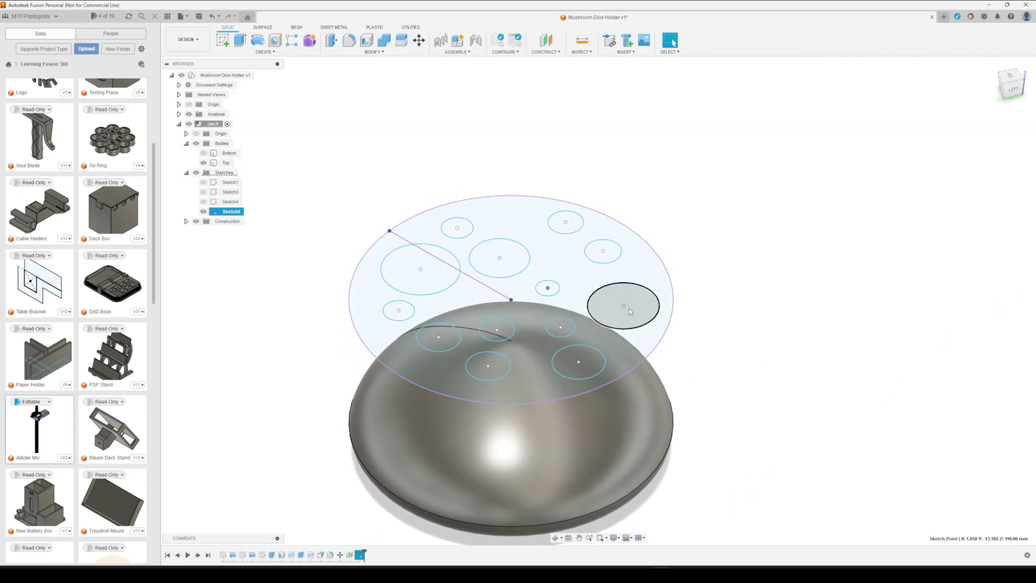
Select all 14 remaining spot circles in Sketch5 as profiles and open the Create menu.
click(626, 307)
shift+click(603, 251)
shift+click(565, 223)
shift+click(548, 288)
shift+click(561, 327)
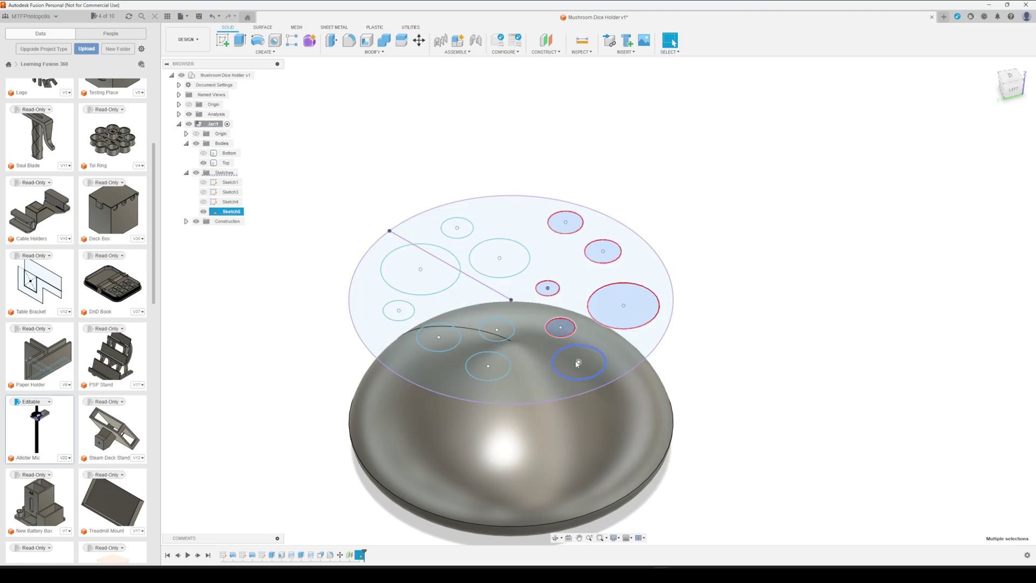
shift+click(576, 364)
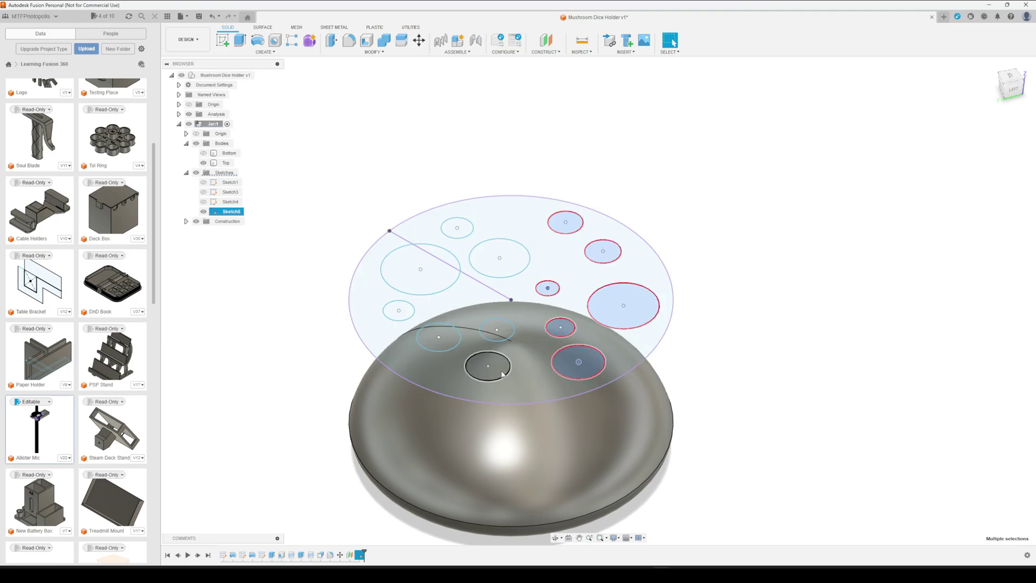
shift+click(505, 365)
shift+click(499, 331)
shift+click(502, 259)
shift+click(464, 231)
shift+click(416, 275)
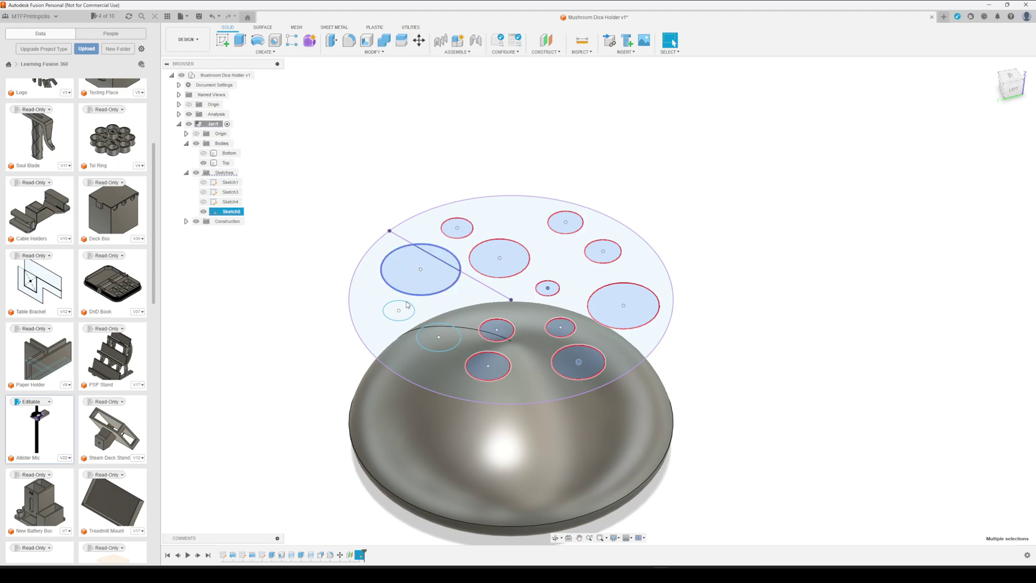
shift+click(399, 317)
shift+click(442, 332)
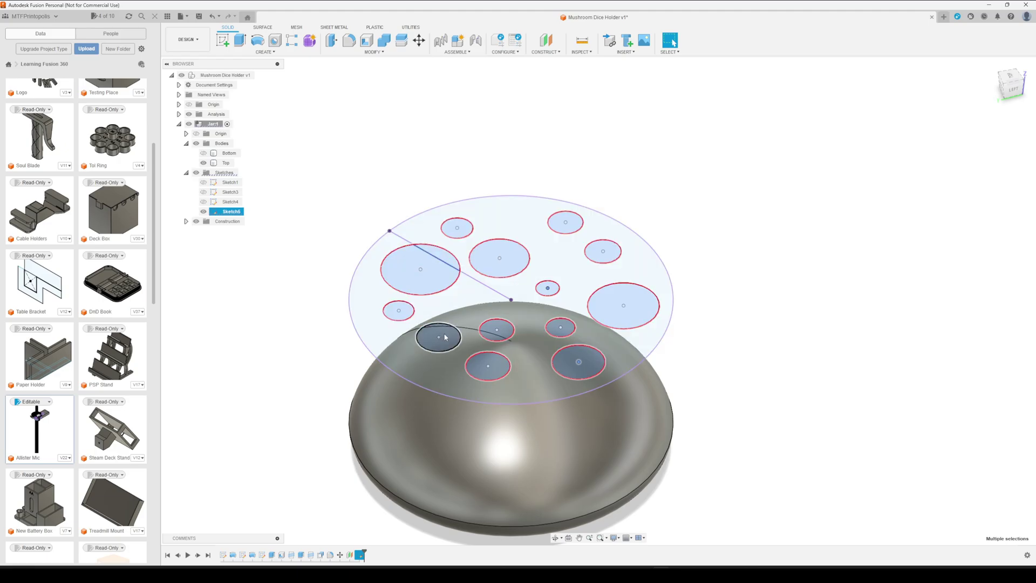
click(265, 52)
Deboss the 14 spots into the Top cap face at a depth of -4 mm.
click(232, 142)
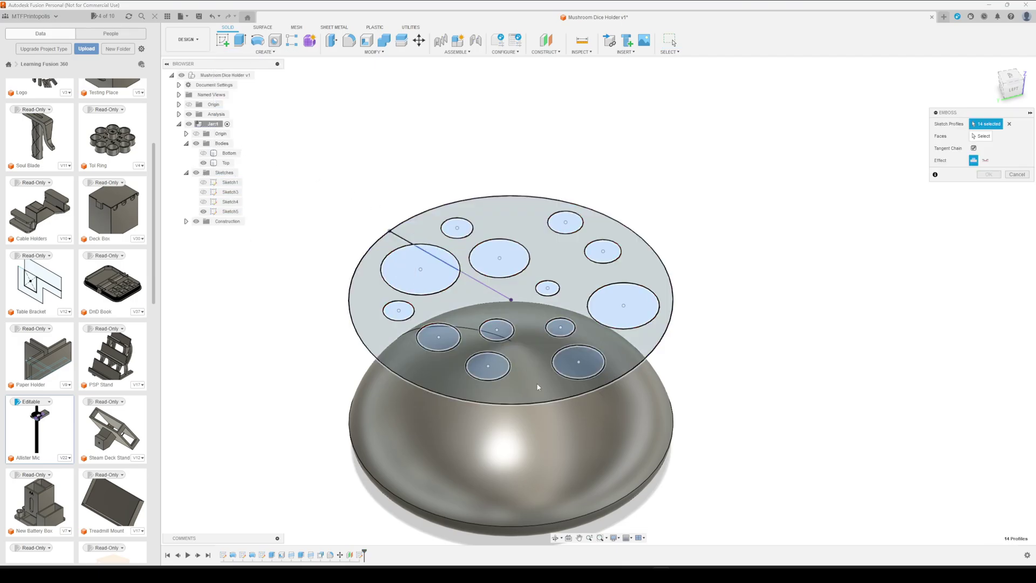
click(982, 139)
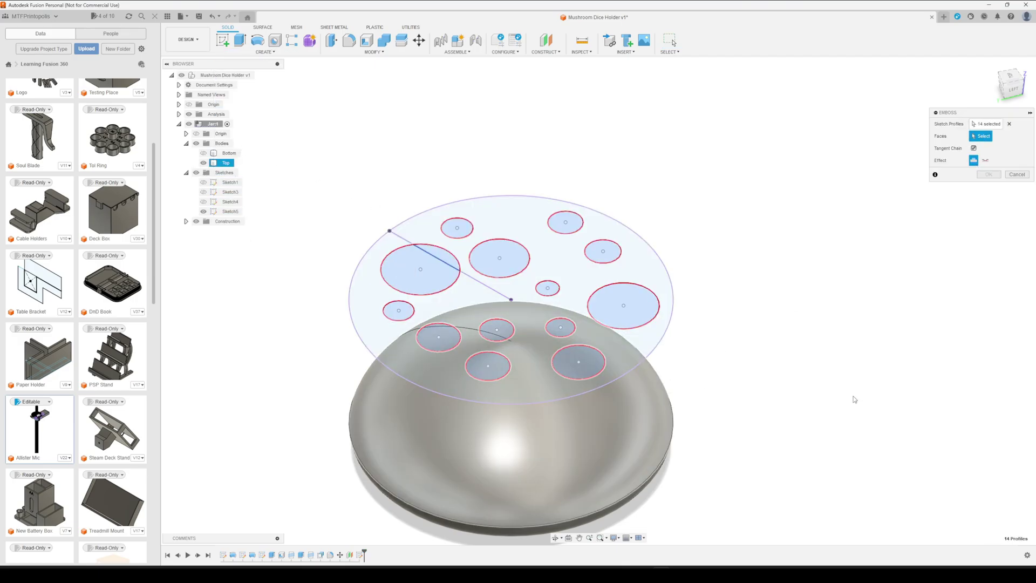
click(994, 172)
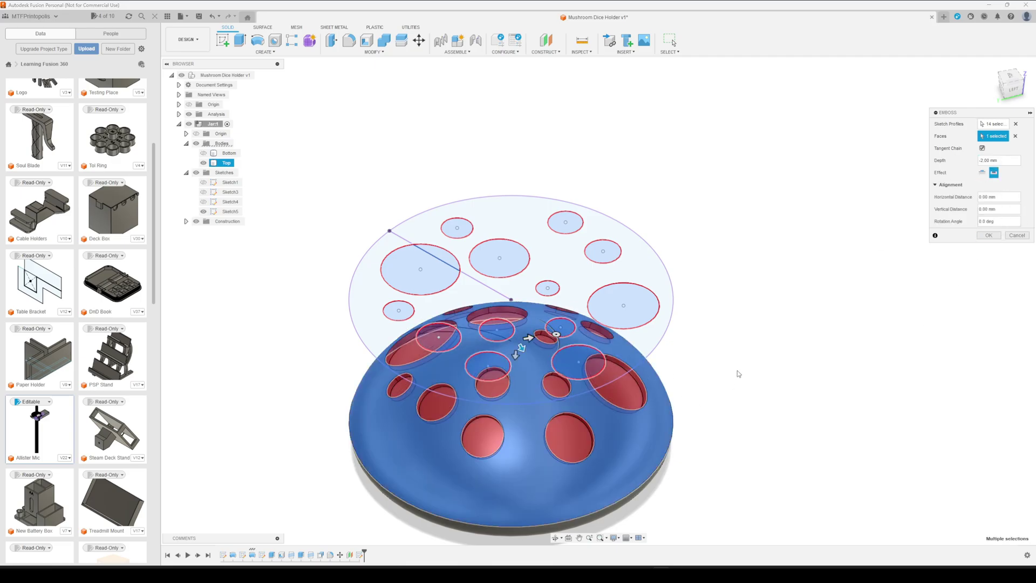
click(987, 160)
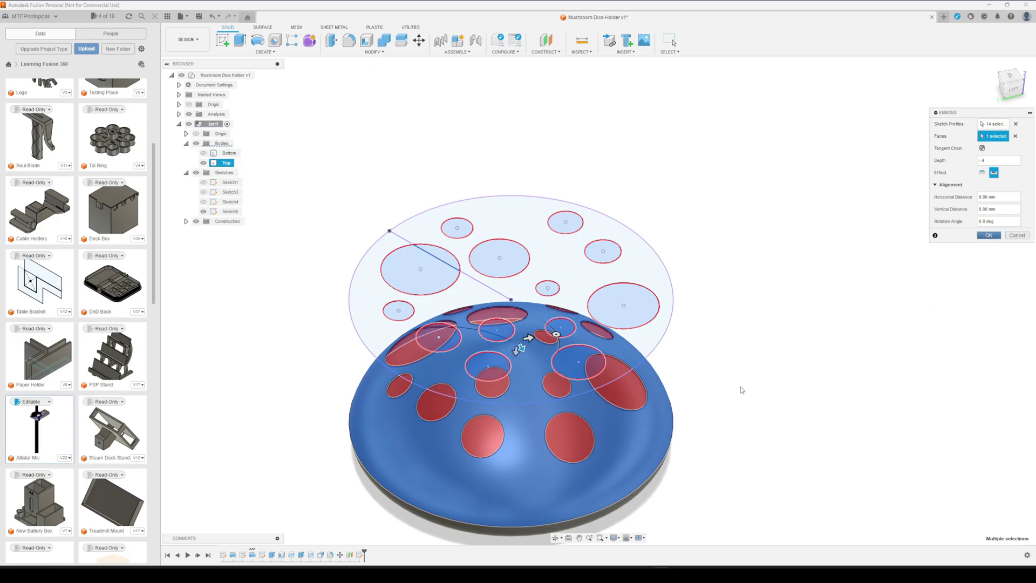
key(Return)
shift+middle_drag(740, 386, 685, 364)
Show the Bottom stem body and orbit around the whole mushroom.
click(204, 154)
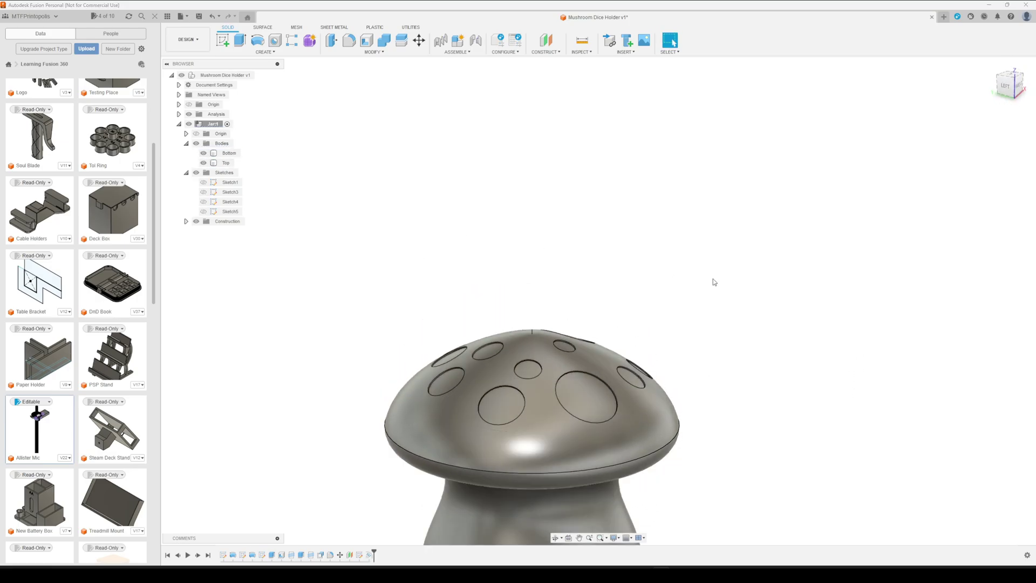
scroll(775, 405, down, 3)
middle_drag(775, 404, 698, 233)
shift+middle_drag(702, 315, 805, 322)
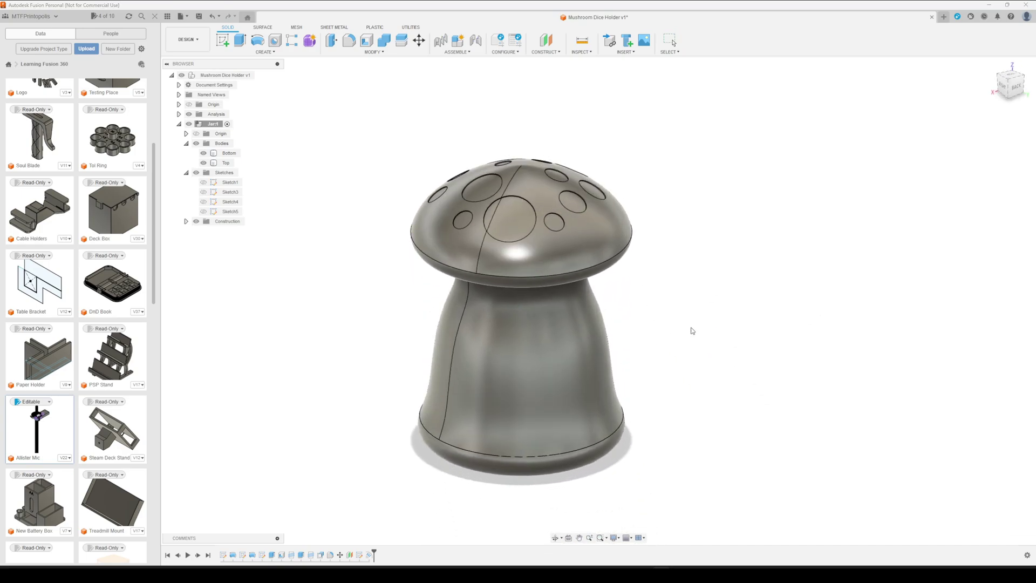
Open the Appearance panel with A and look at the Steel - Satin appearance options.
key(a)
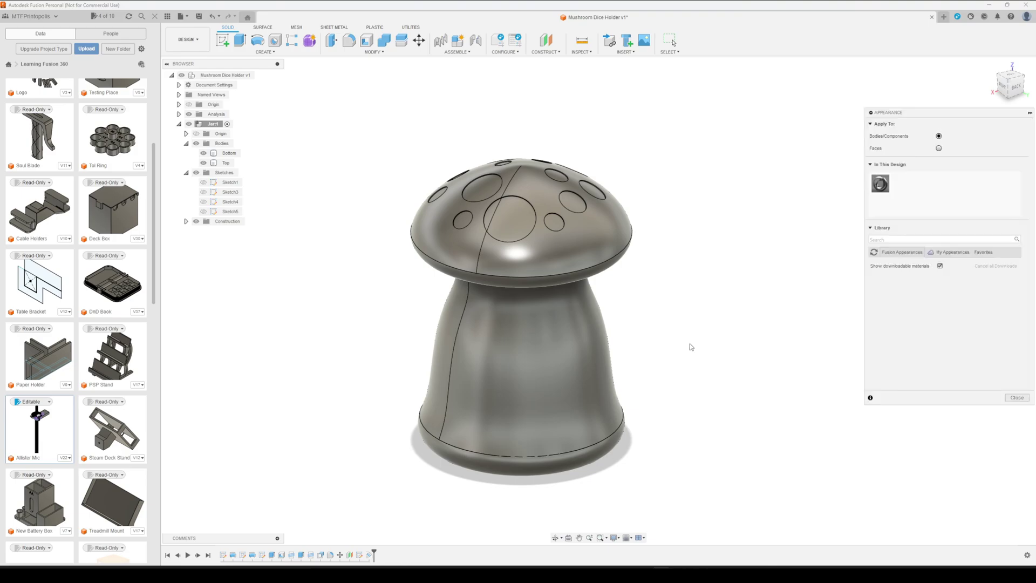
right_click(882, 186)
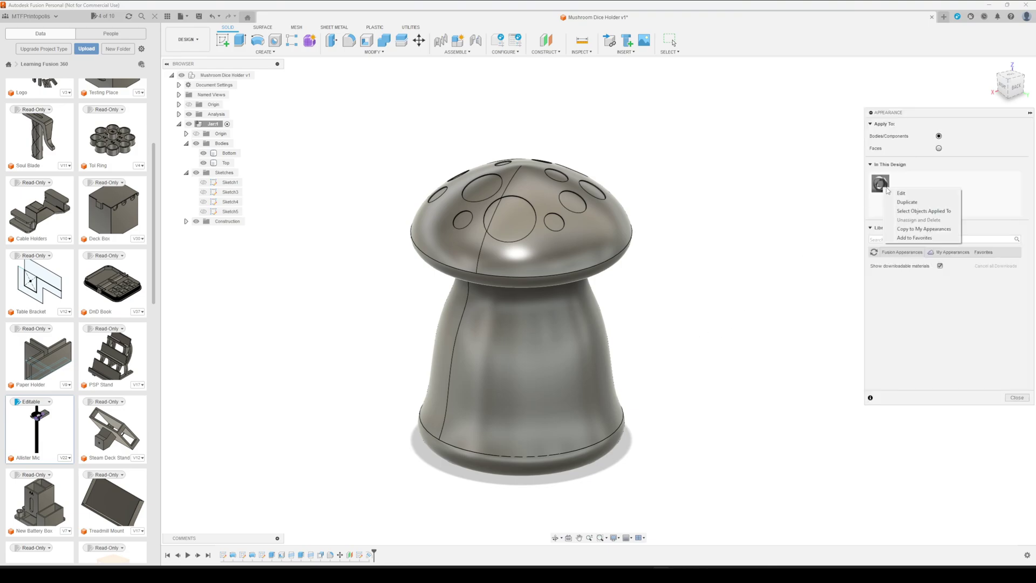
click(908, 182)
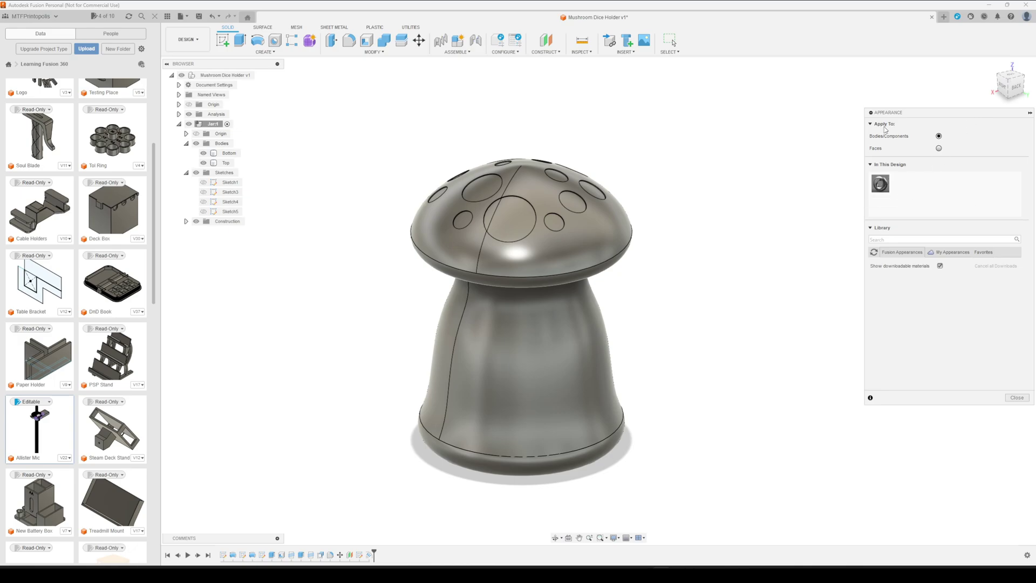
right_click(906, 189)
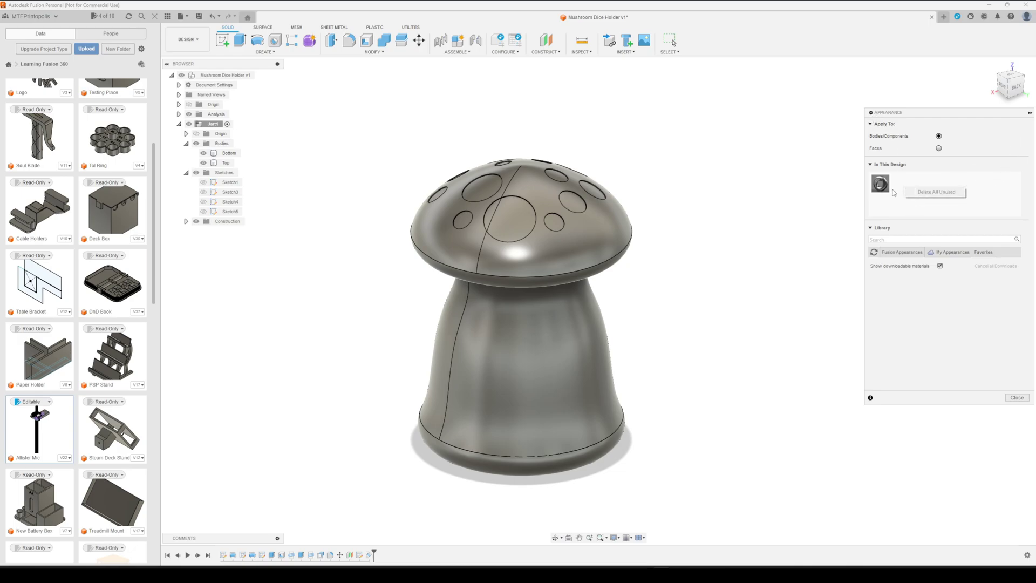
click(881, 184)
Recolour the Steel - Satin appearance to white (255, 255, 255) and select the mushroom cap.
double_click(882, 185)
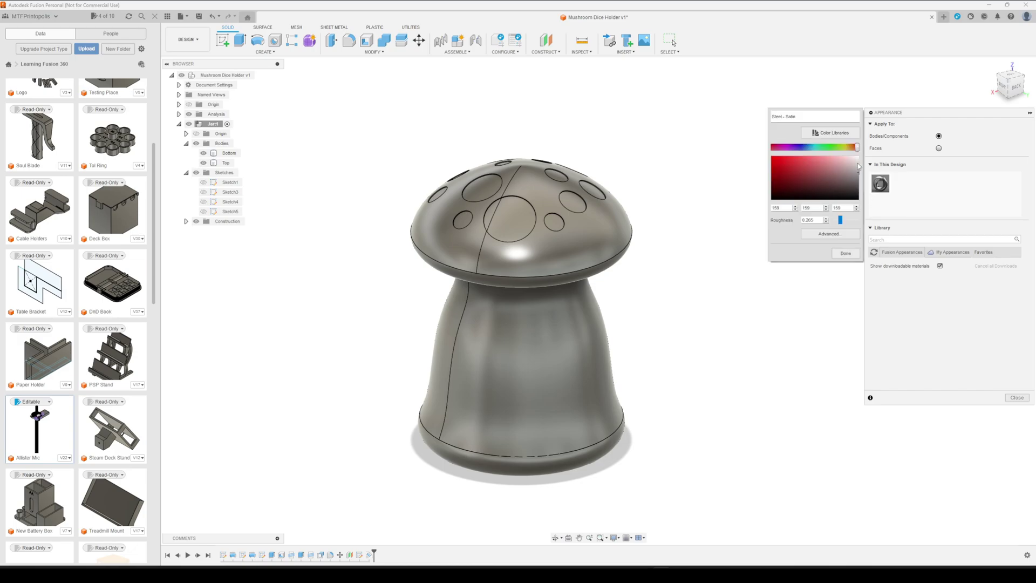
drag(858, 169, 859, 154)
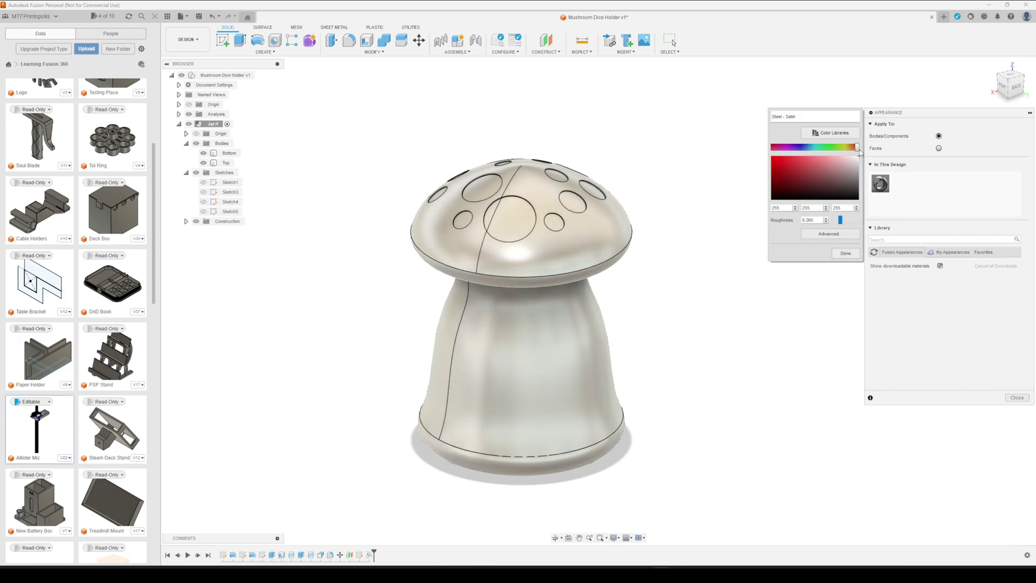
click(536, 254)
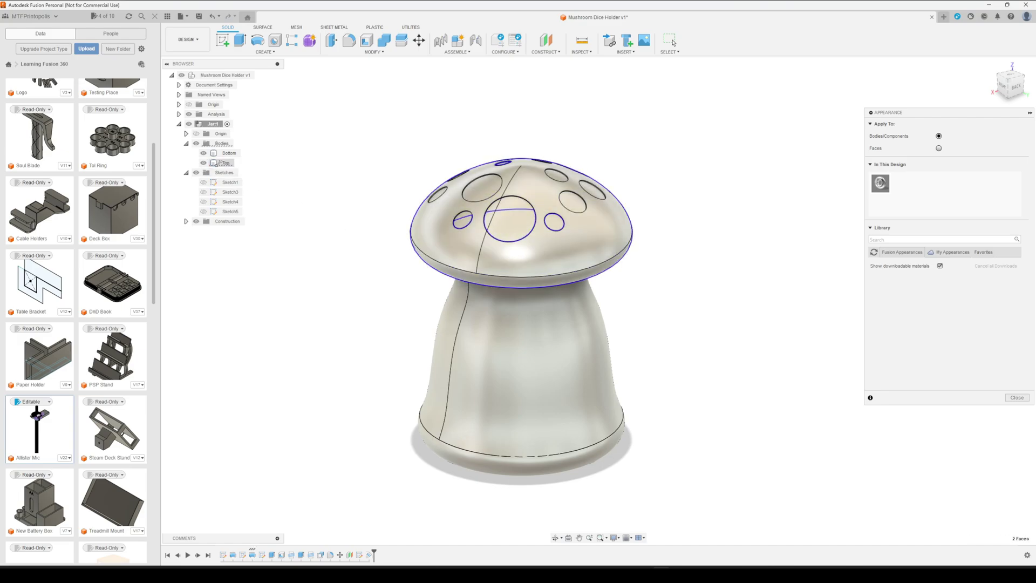
shift+click(452, 285)
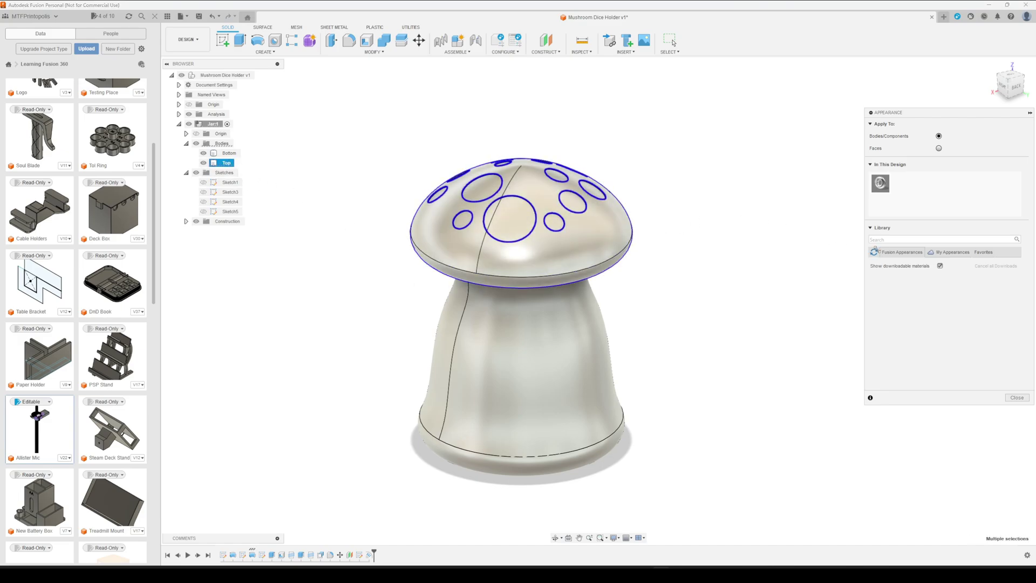
Reopen Appearance from the Modify menu and select the whole Top cap body.
click(1017, 398)
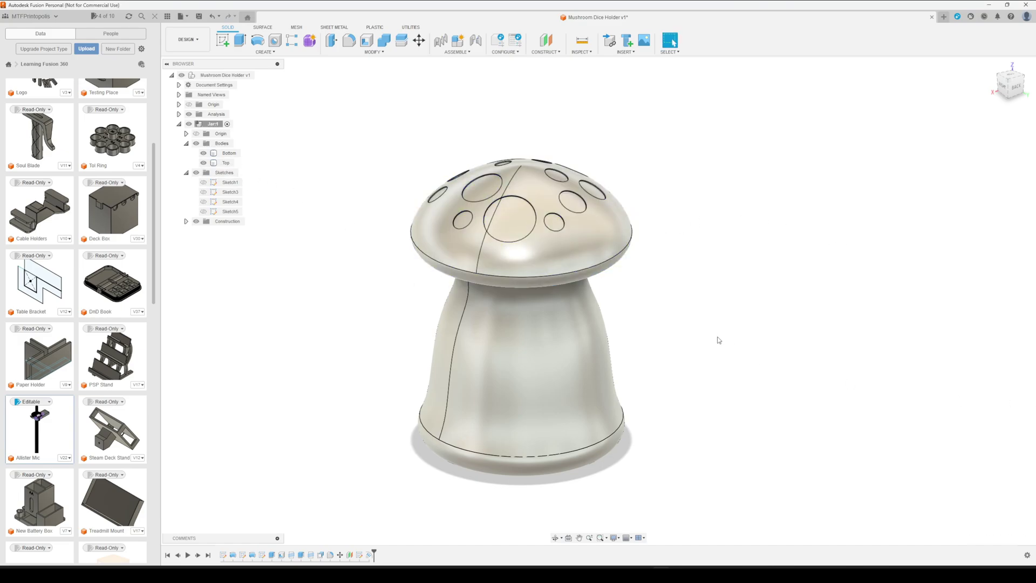
click(373, 52)
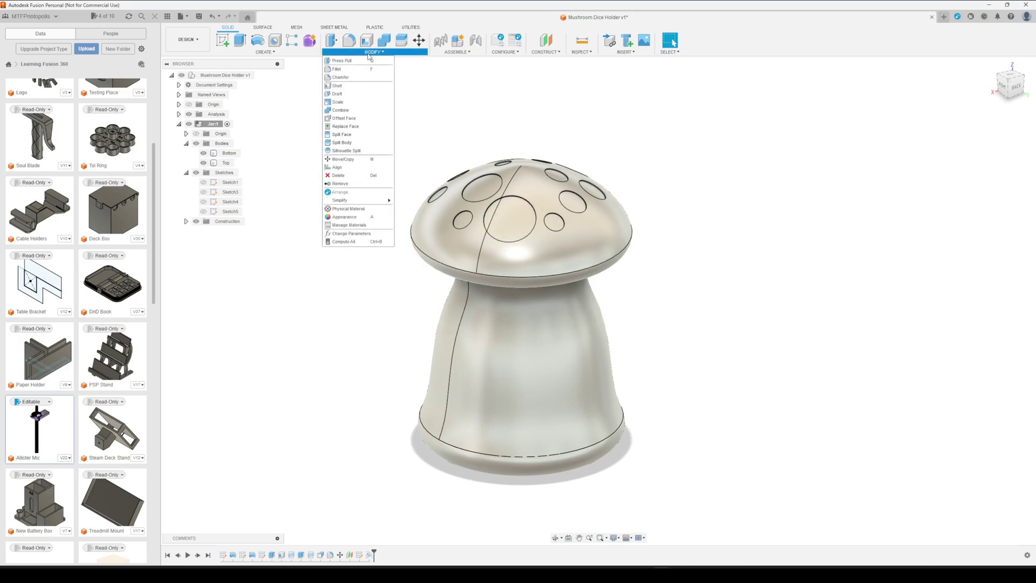
click(345, 216)
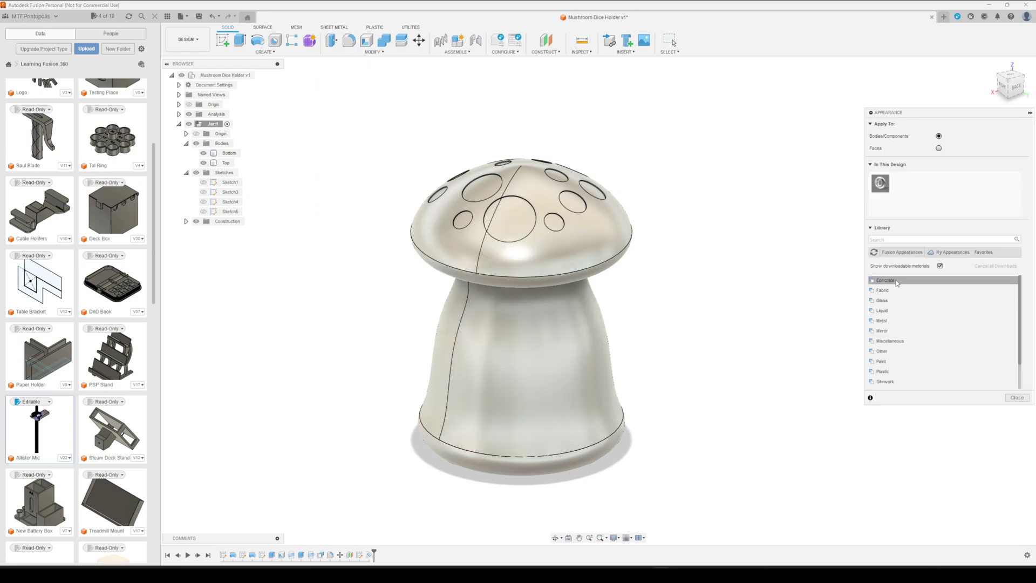
click(589, 246)
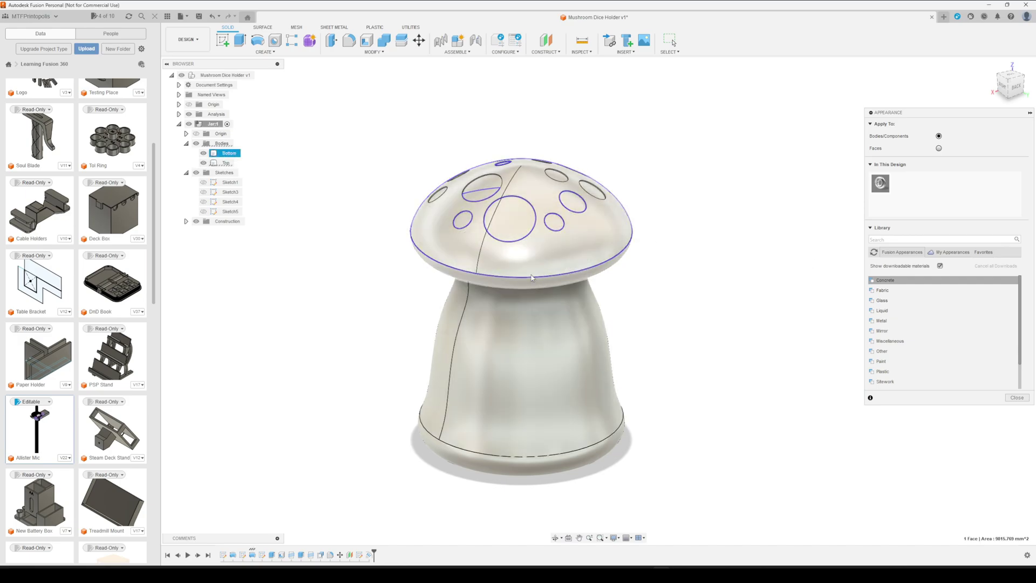
click(225, 163)
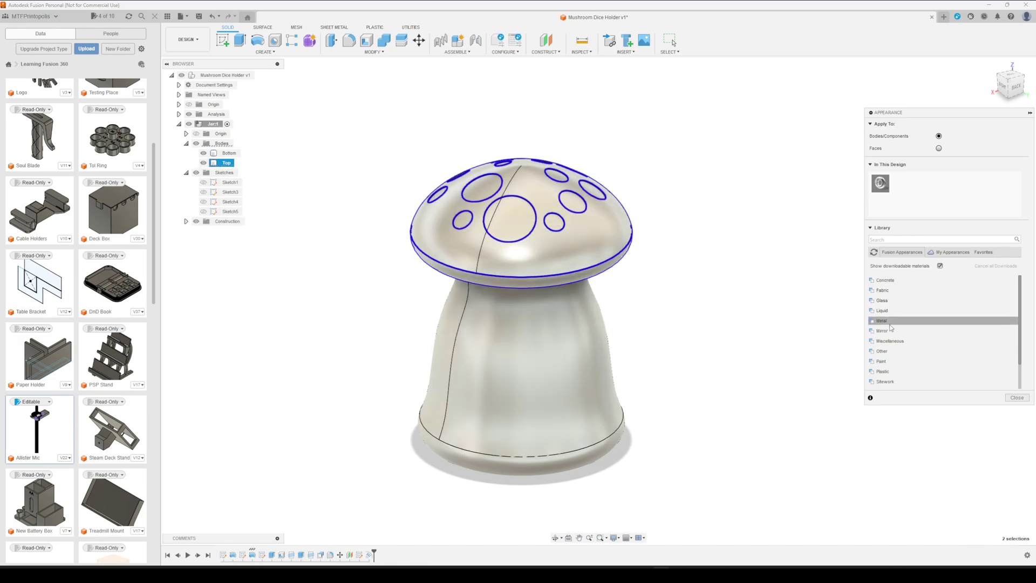
Apply Plastic ABS (White) to the cap and change its hue to red.
click(886, 372)
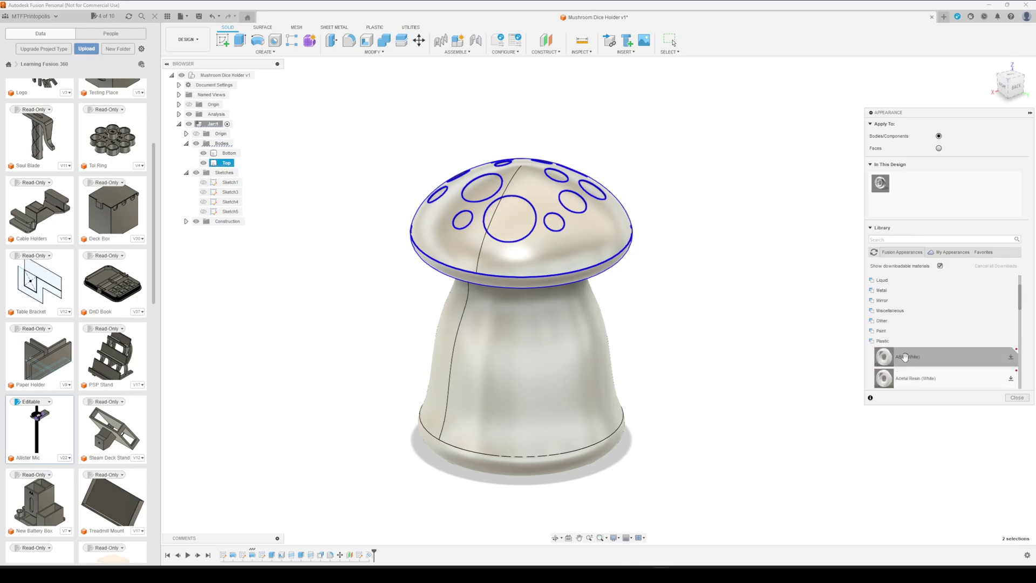
drag(907, 364, 554, 222)
double_click(902, 184)
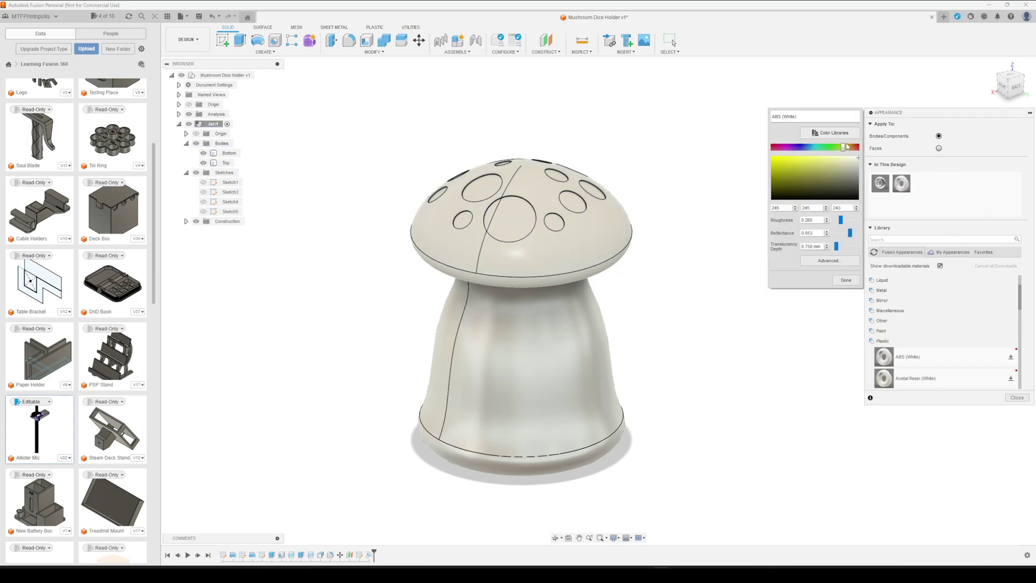
drag(846, 154, 867, 153)
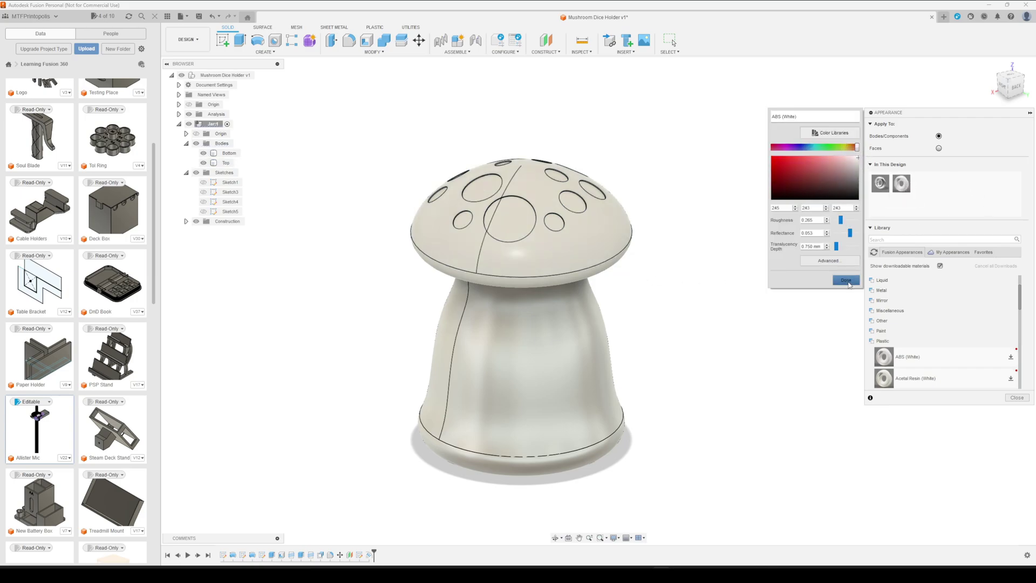
drag(858, 147, 785, 164)
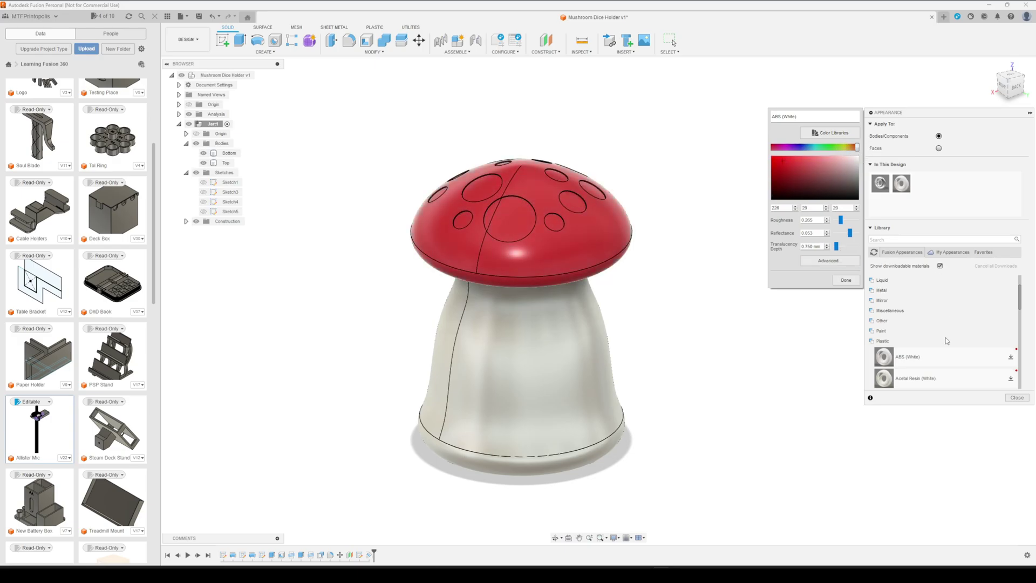
click(882, 184)
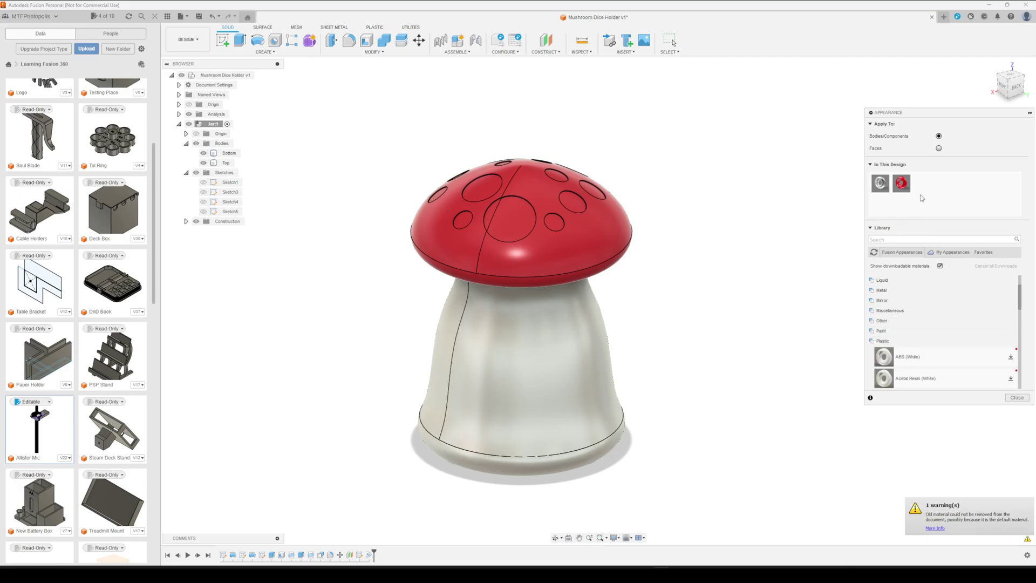
Apply ABS (White) to the jar base and recolour it a warm tan-yellow.
right_click(880, 185)
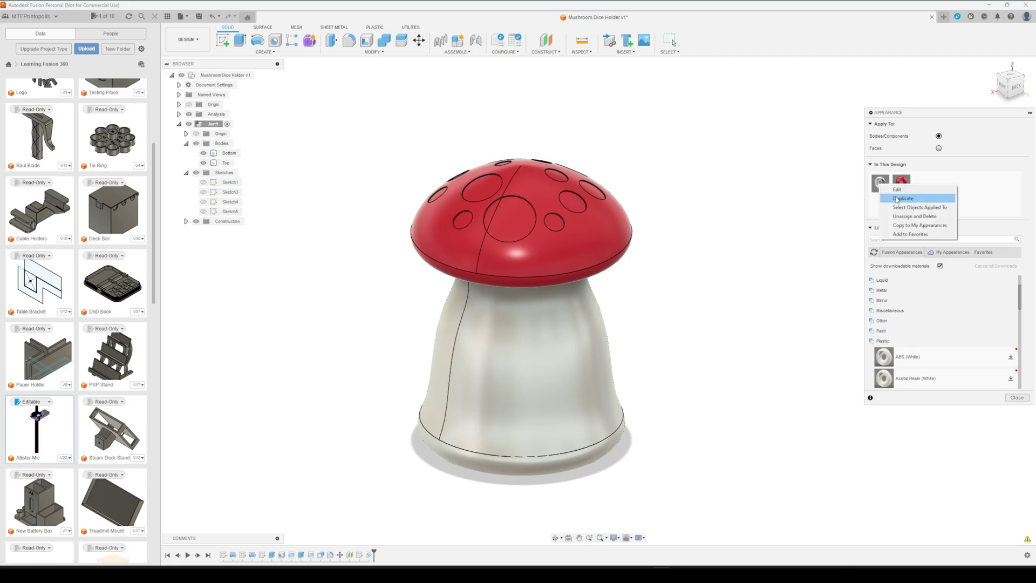
click(978, 187)
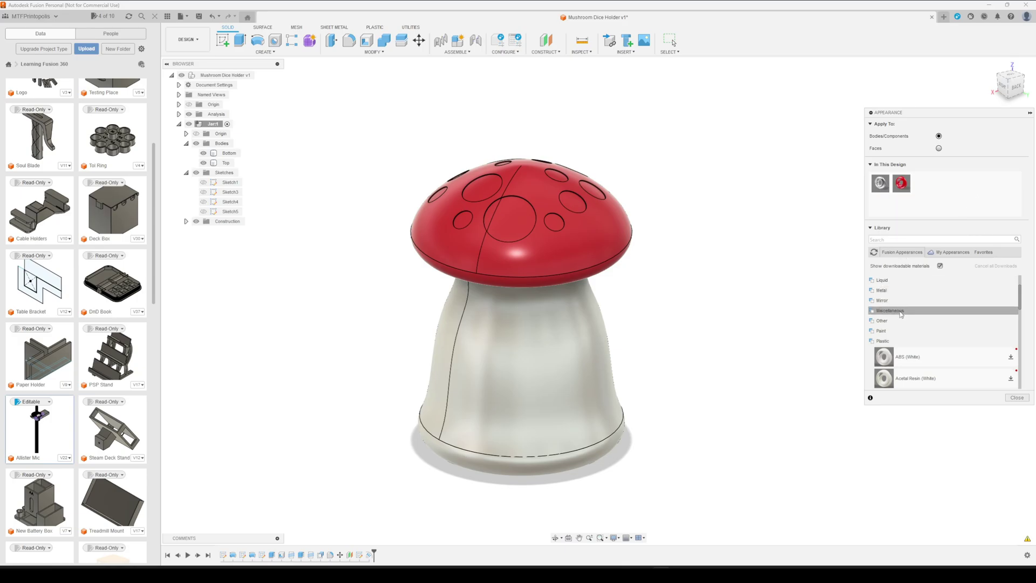
drag(889, 359, 597, 354)
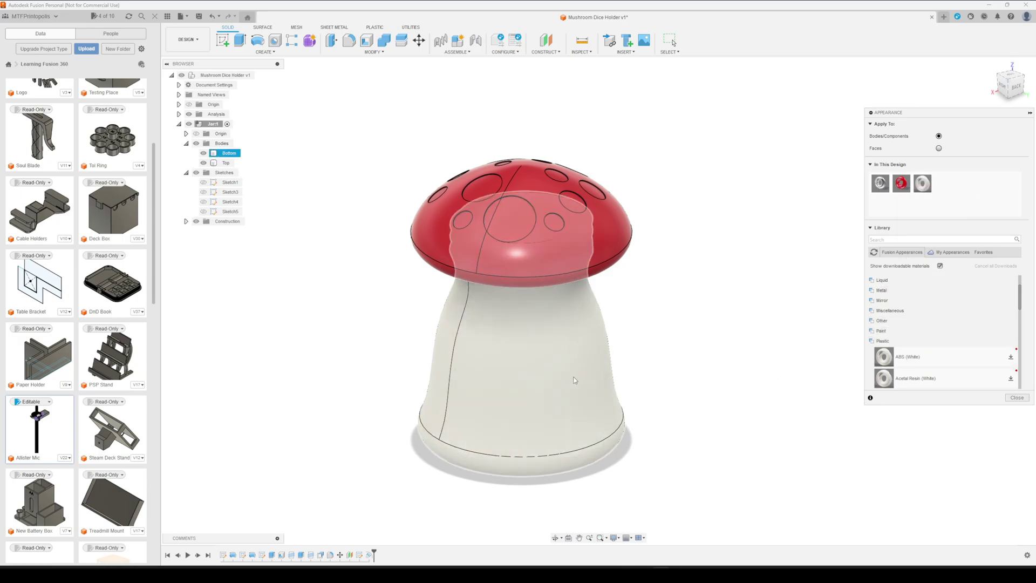
double_click(926, 188)
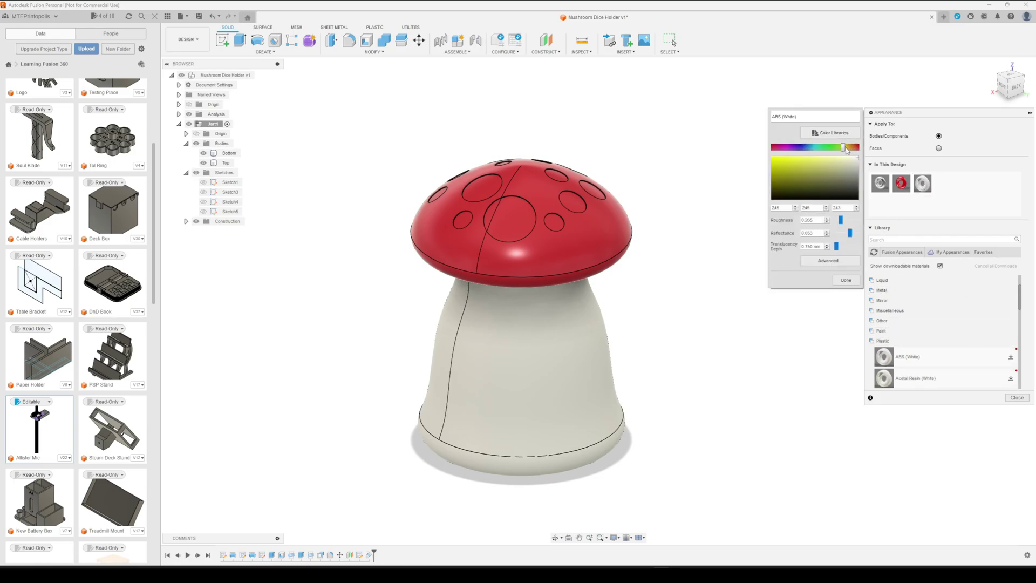
drag(845, 150, 811, 162)
click(845, 281)
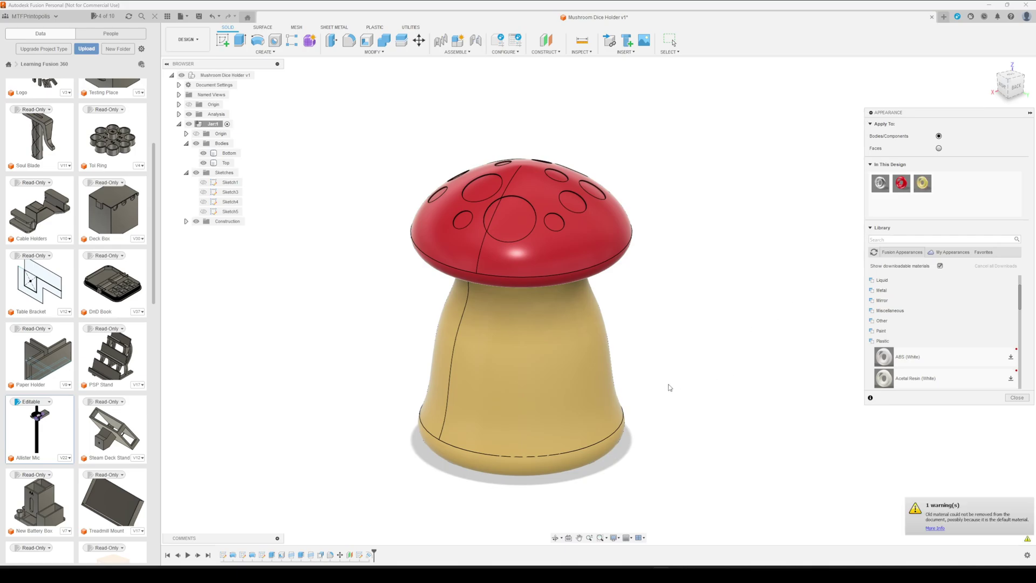
Close the Appearance panel and hide the cap to inspect the threaded jar, then show the cap again.
click(1018, 397)
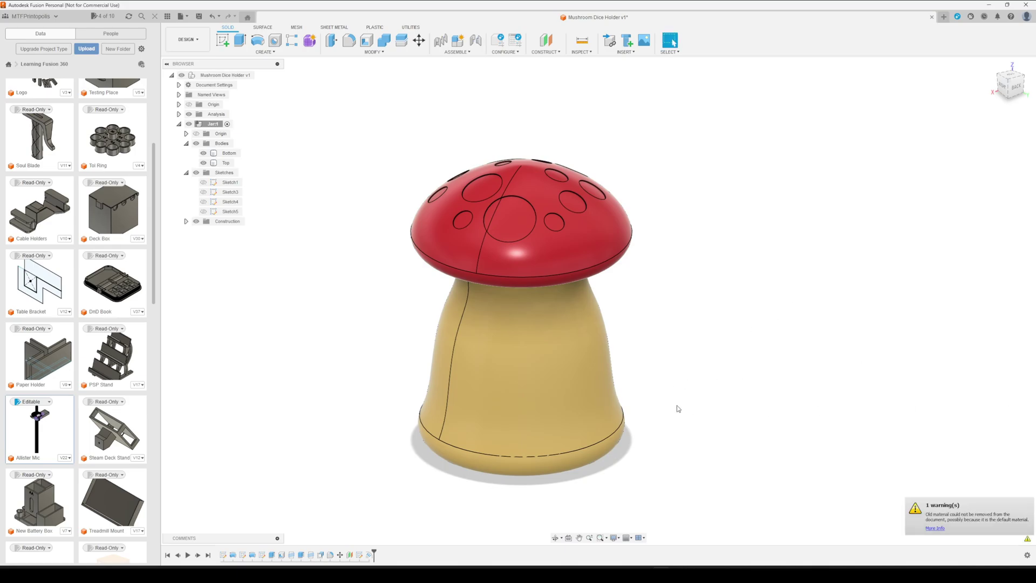
shift+middle_drag(742, 373, 733, 341)
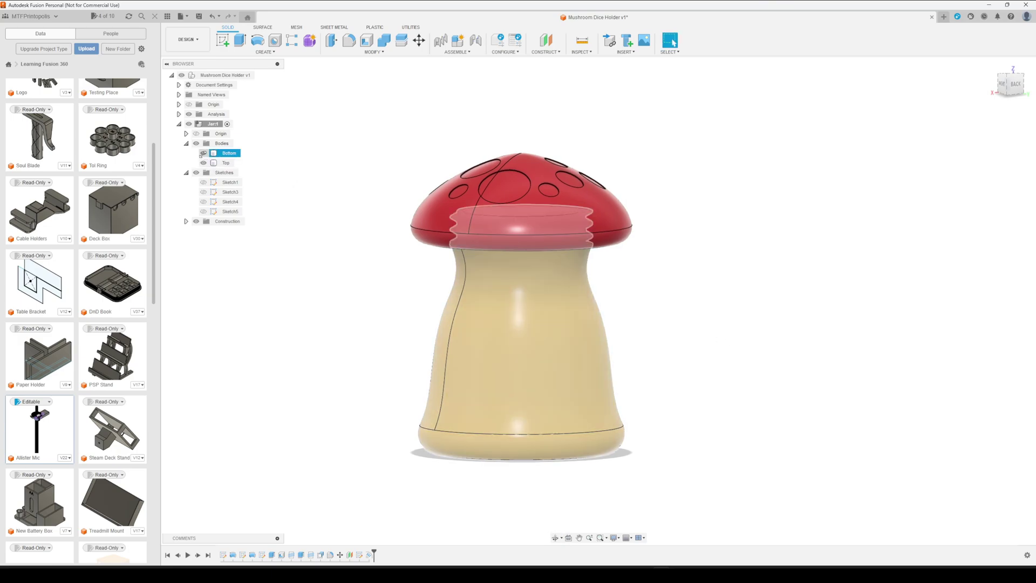
click(203, 162)
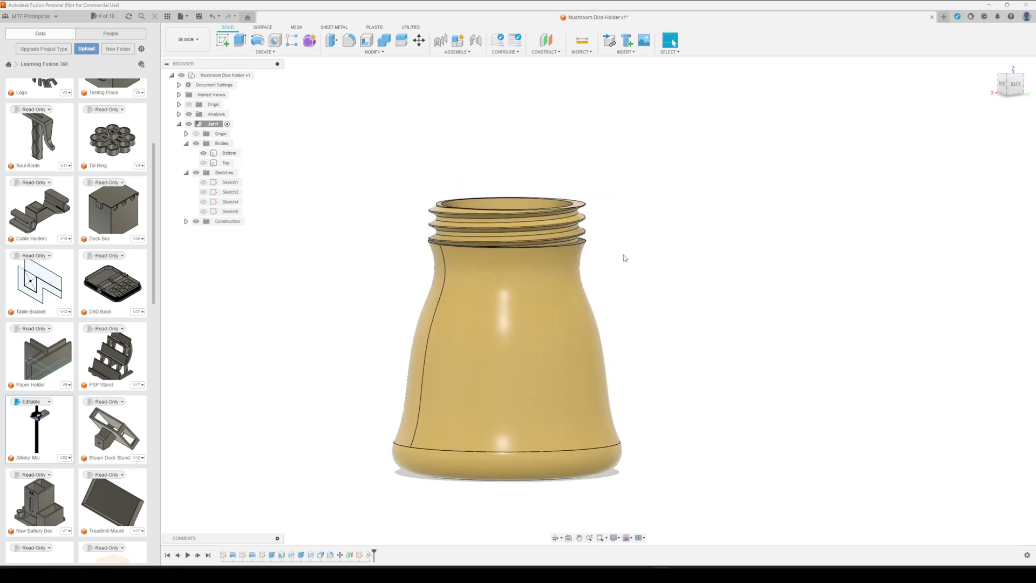
shift+middle_drag(623, 258, 671, 300)
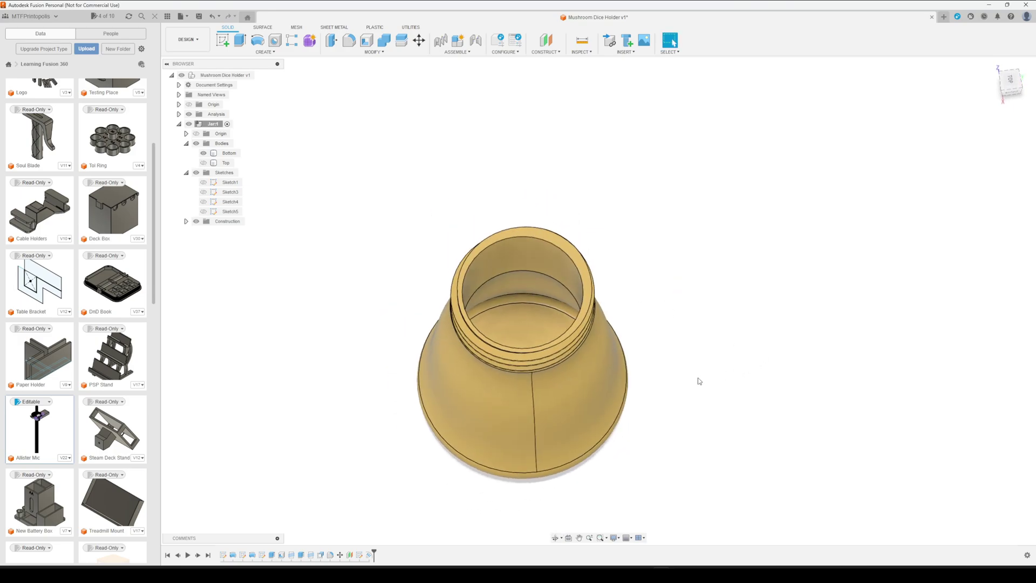
shift+middle_drag(697, 378, 717, 302)
click(203, 163)
Hide the jar base to look under the cap, then show it and orbit the reassembled mushroom.
click(203, 156)
click(203, 154)
mouse_move(614, 330)
shift+middle_down()
mouse_move(657, 304)
mouse_move(640, 330)
mouse_move(617, 333)
mouse_move(616, 319)
shift+middle_up()
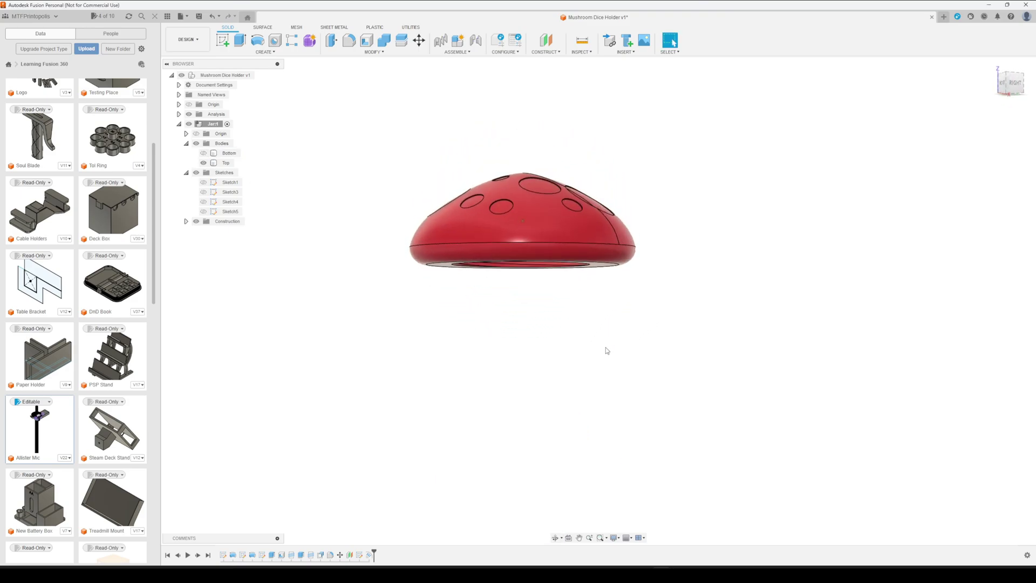
click(204, 155)
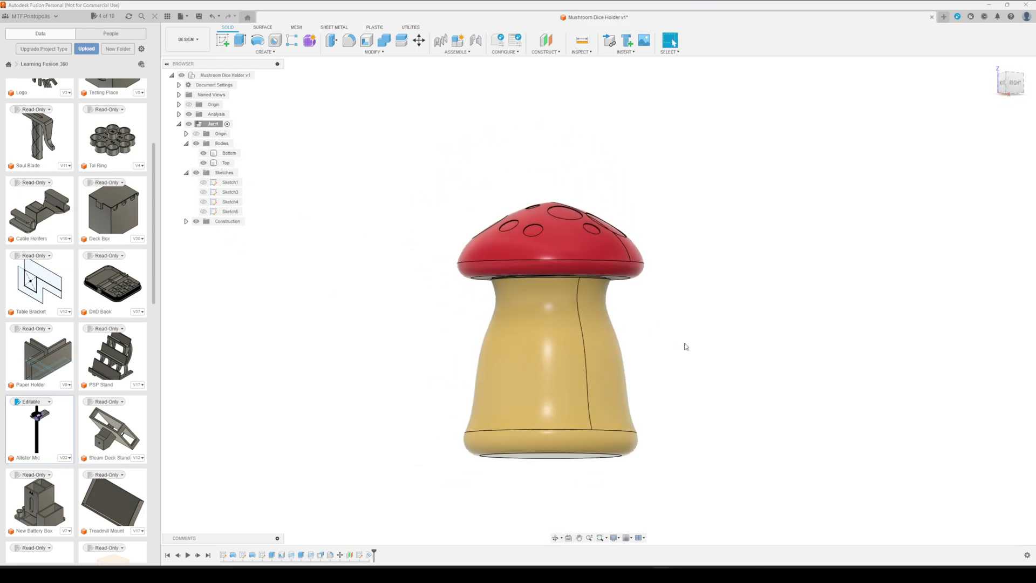
shift+middle_drag(685, 345, 390, 361)
Save Mushroom Dice Holder as version v2 with the default description and hide the Data panel.
click(198, 18)
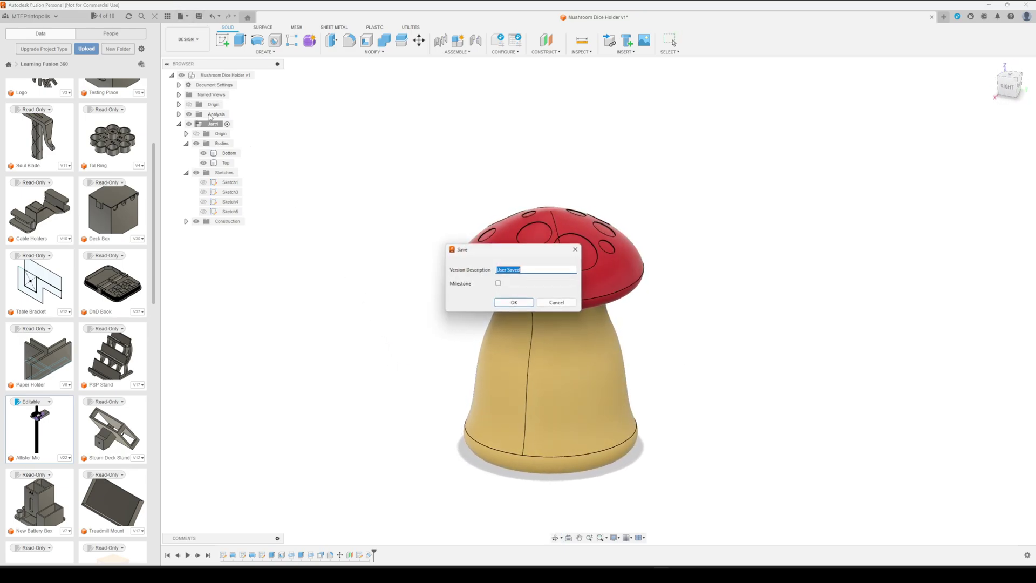
click(514, 302)
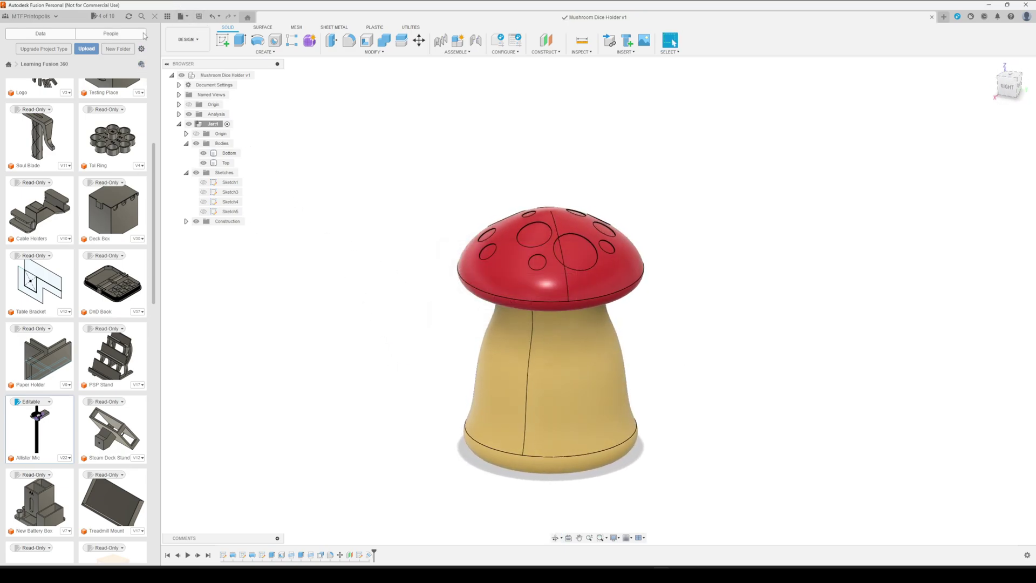
click(155, 18)
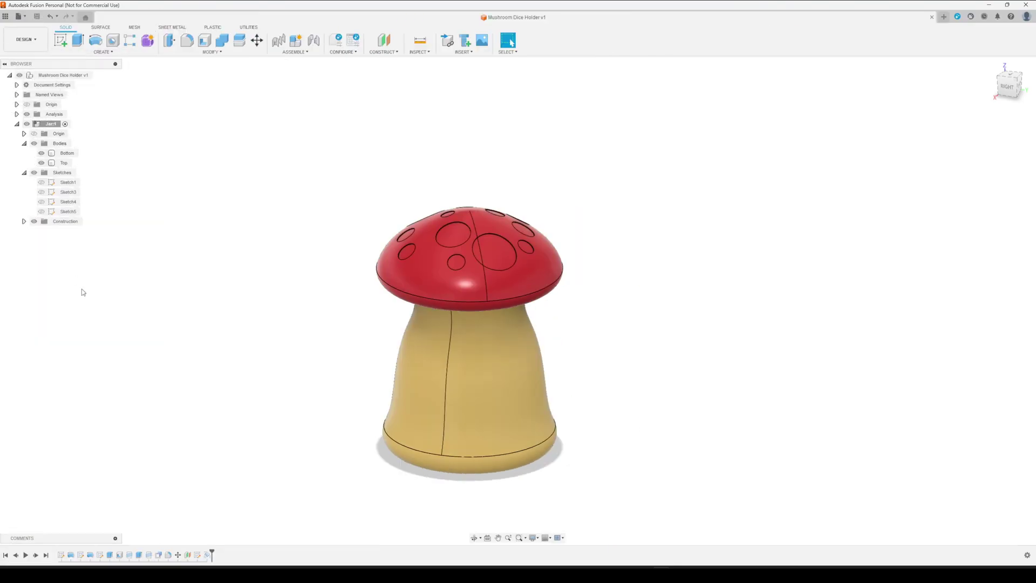
scroll(695, 375, down, 2)
scroll(695, 376, up, 5)
scroll(577, 361, down, 3)
shift+middle_drag(601, 329, 632, 332)
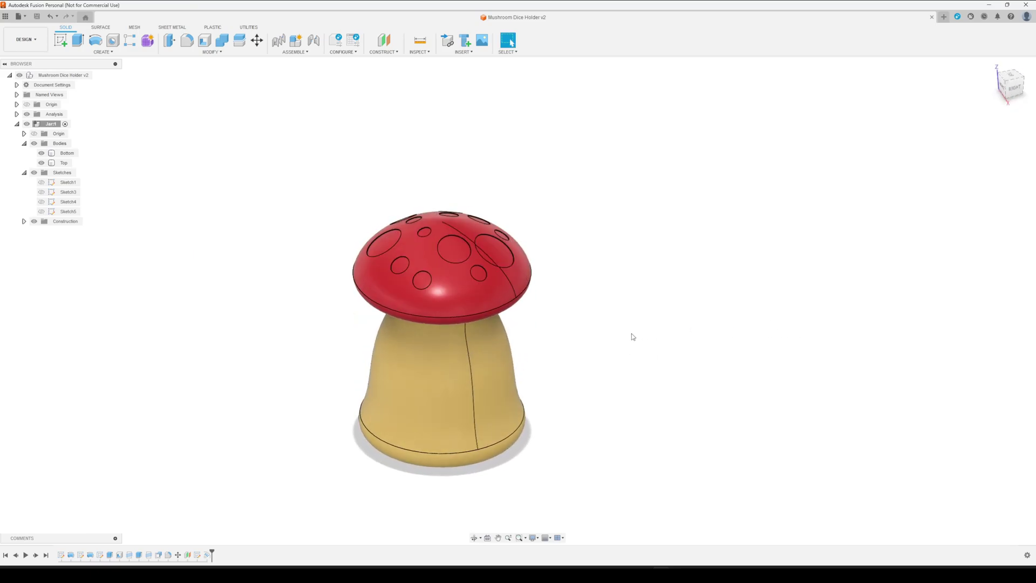